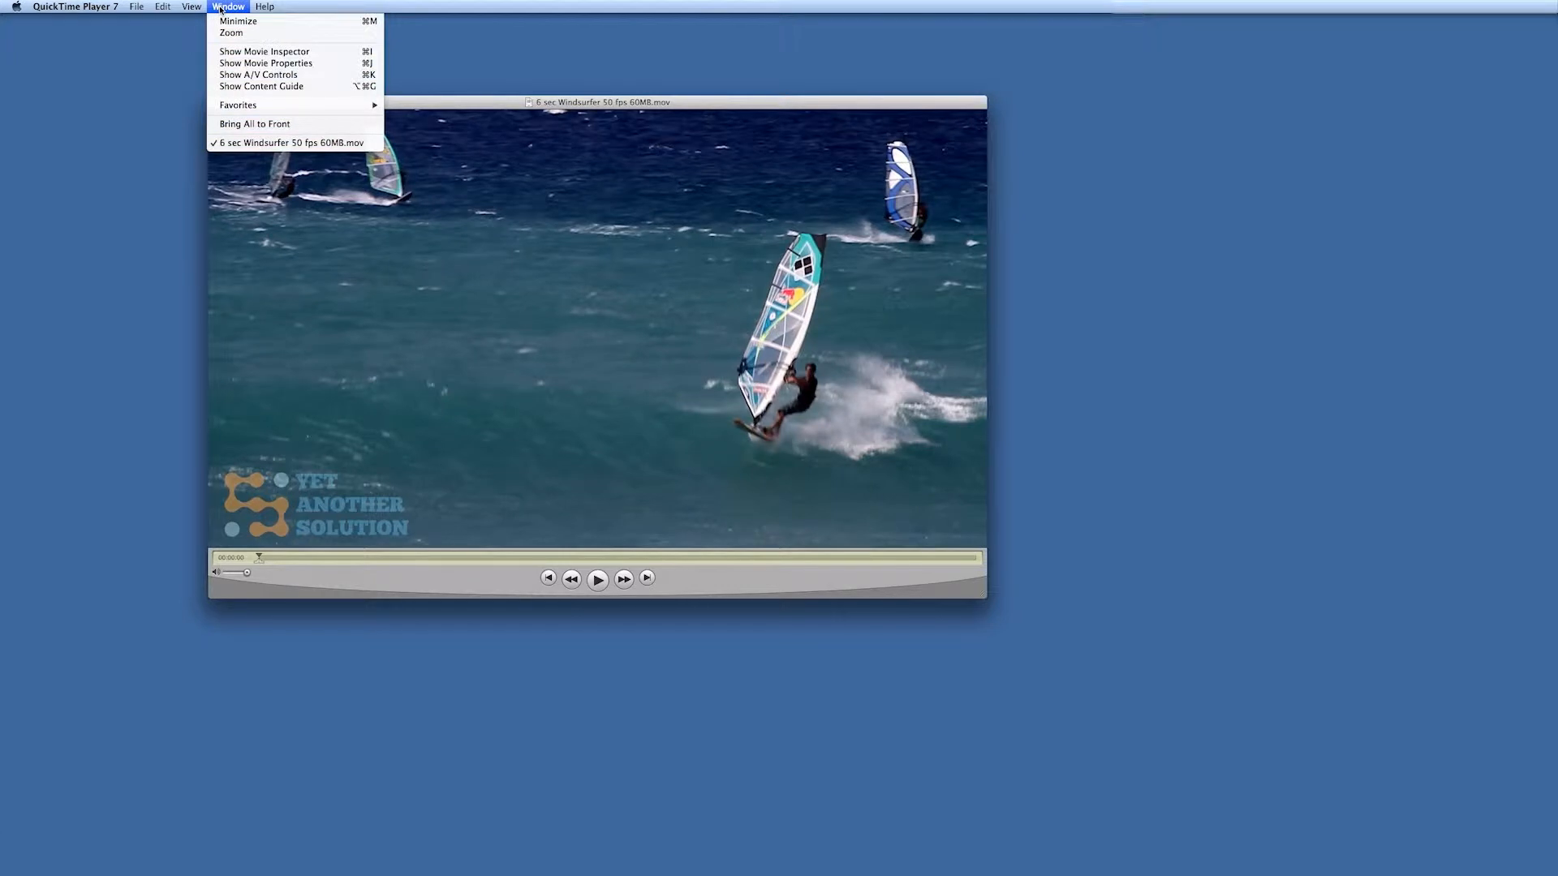
Show the A/V controls, set the windsurfer movie's playback speed to ½x, and close the controls.
click(266, 76)
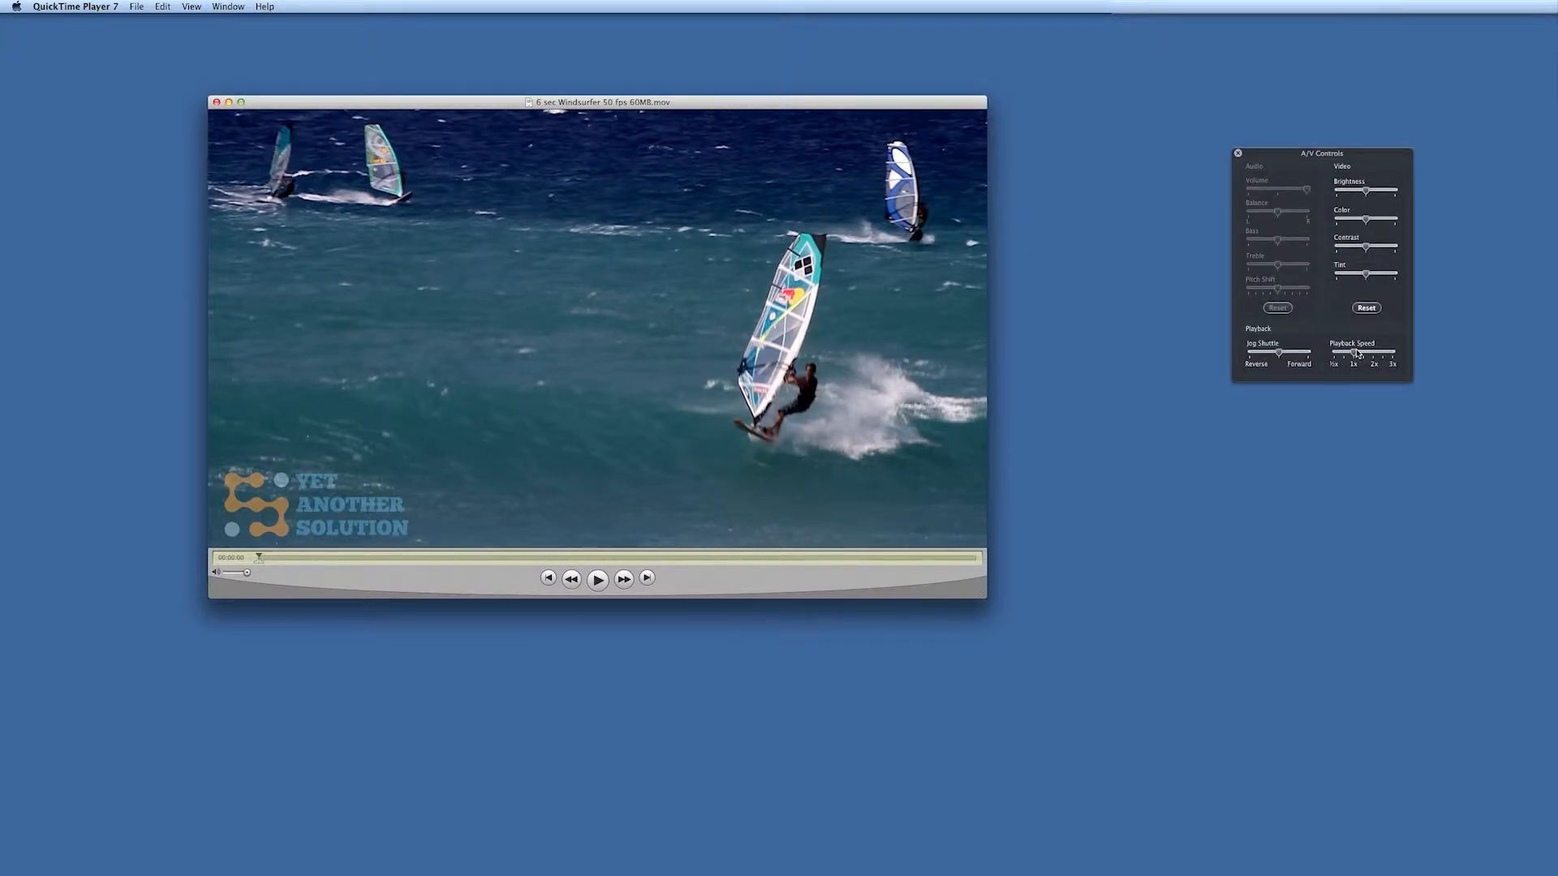
drag(1353, 350, 1334, 351)
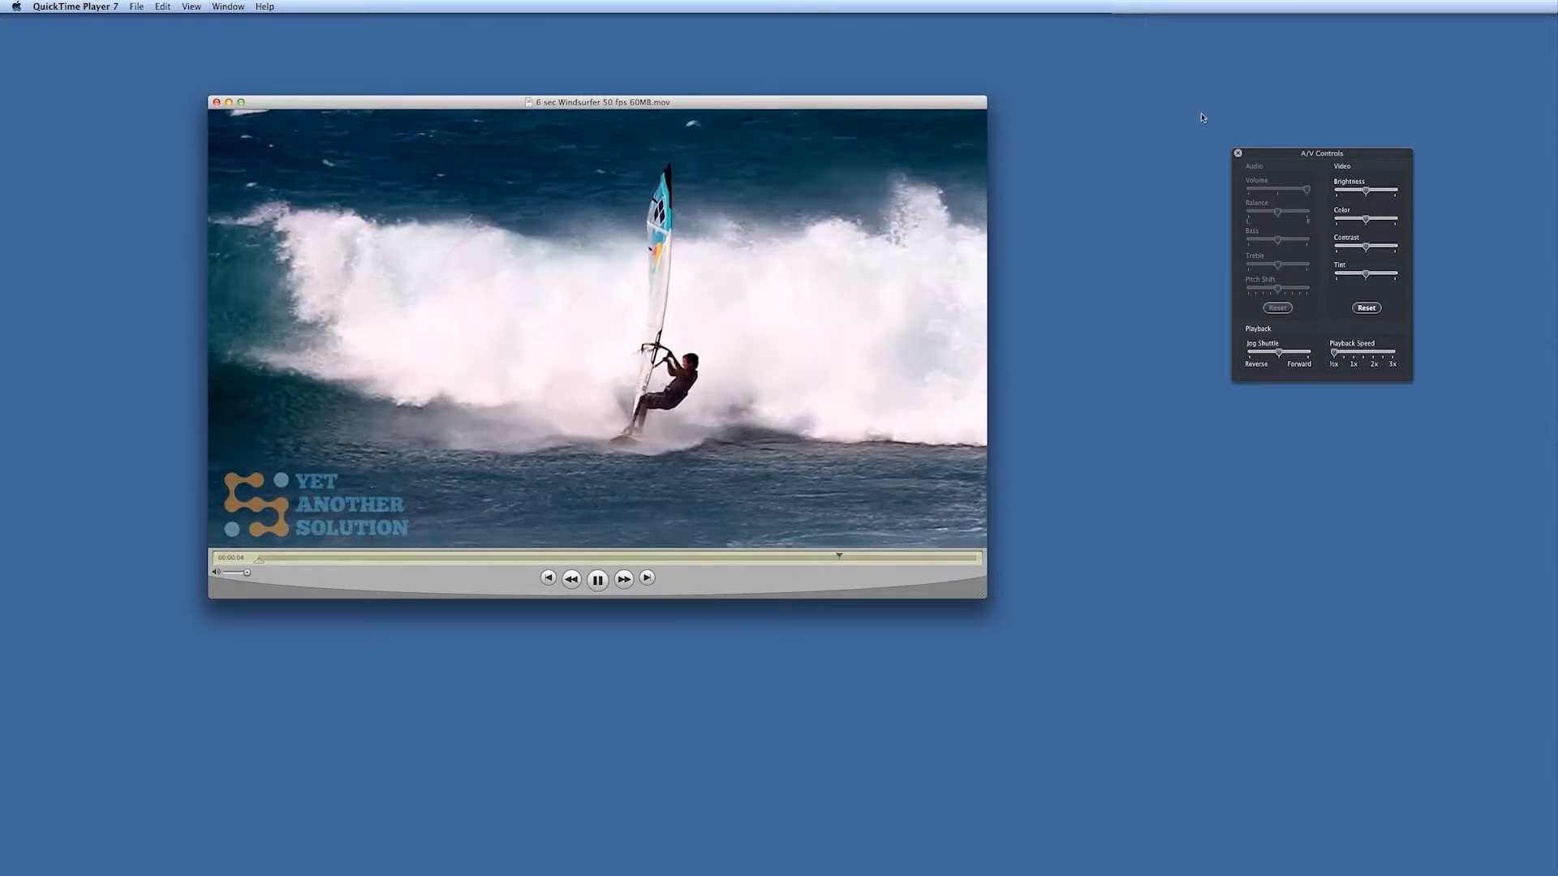
click(1237, 155)
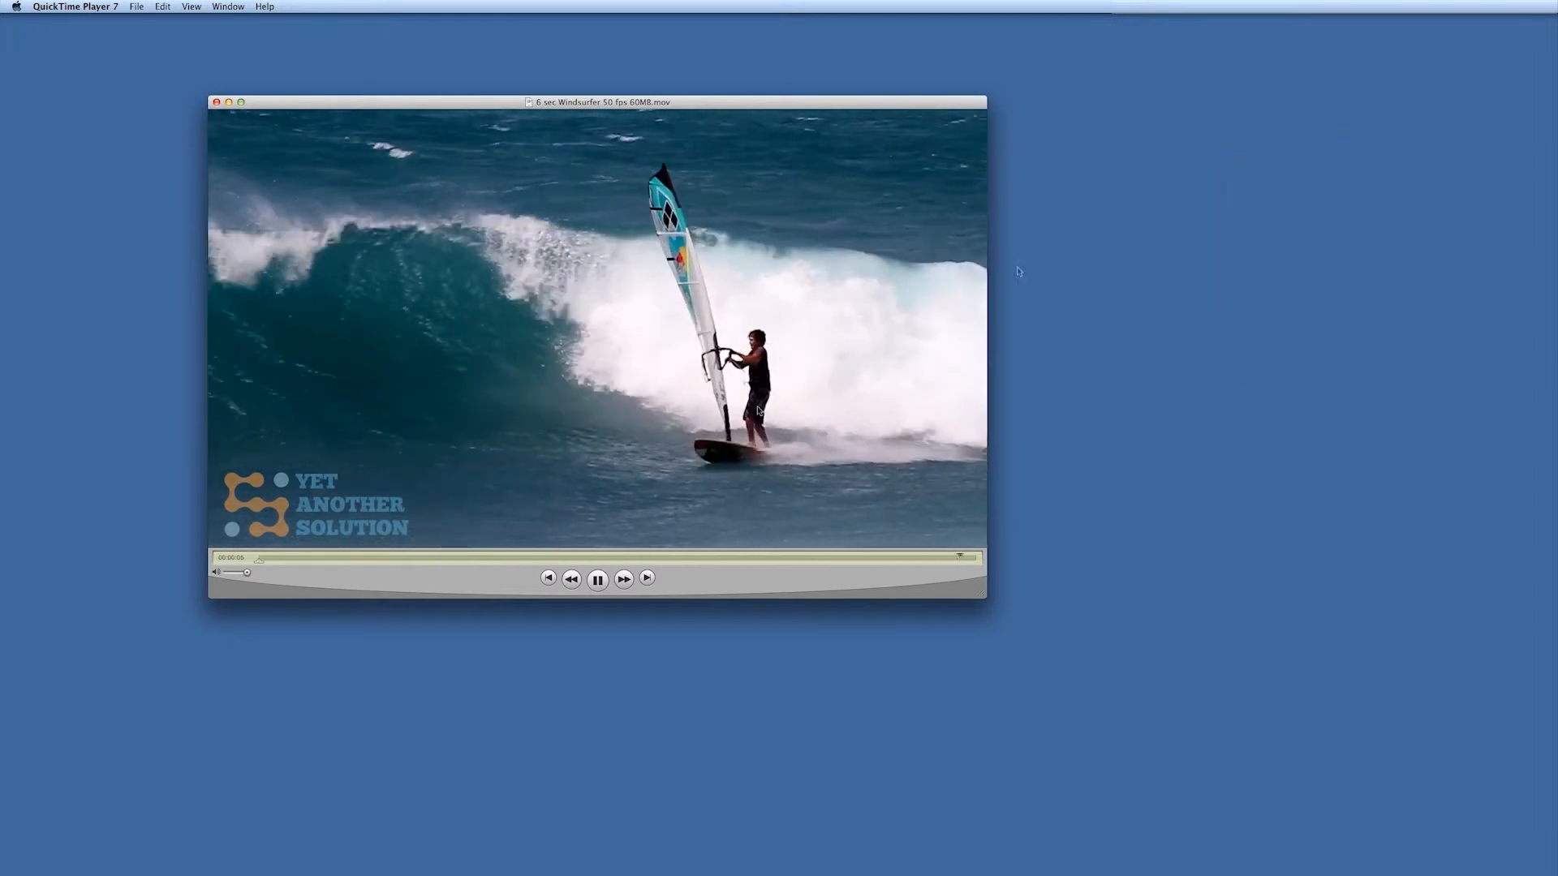
Copy the entire windsurfer clip and paste the copy at the end of the movie.
drag(262, 565, 980, 563)
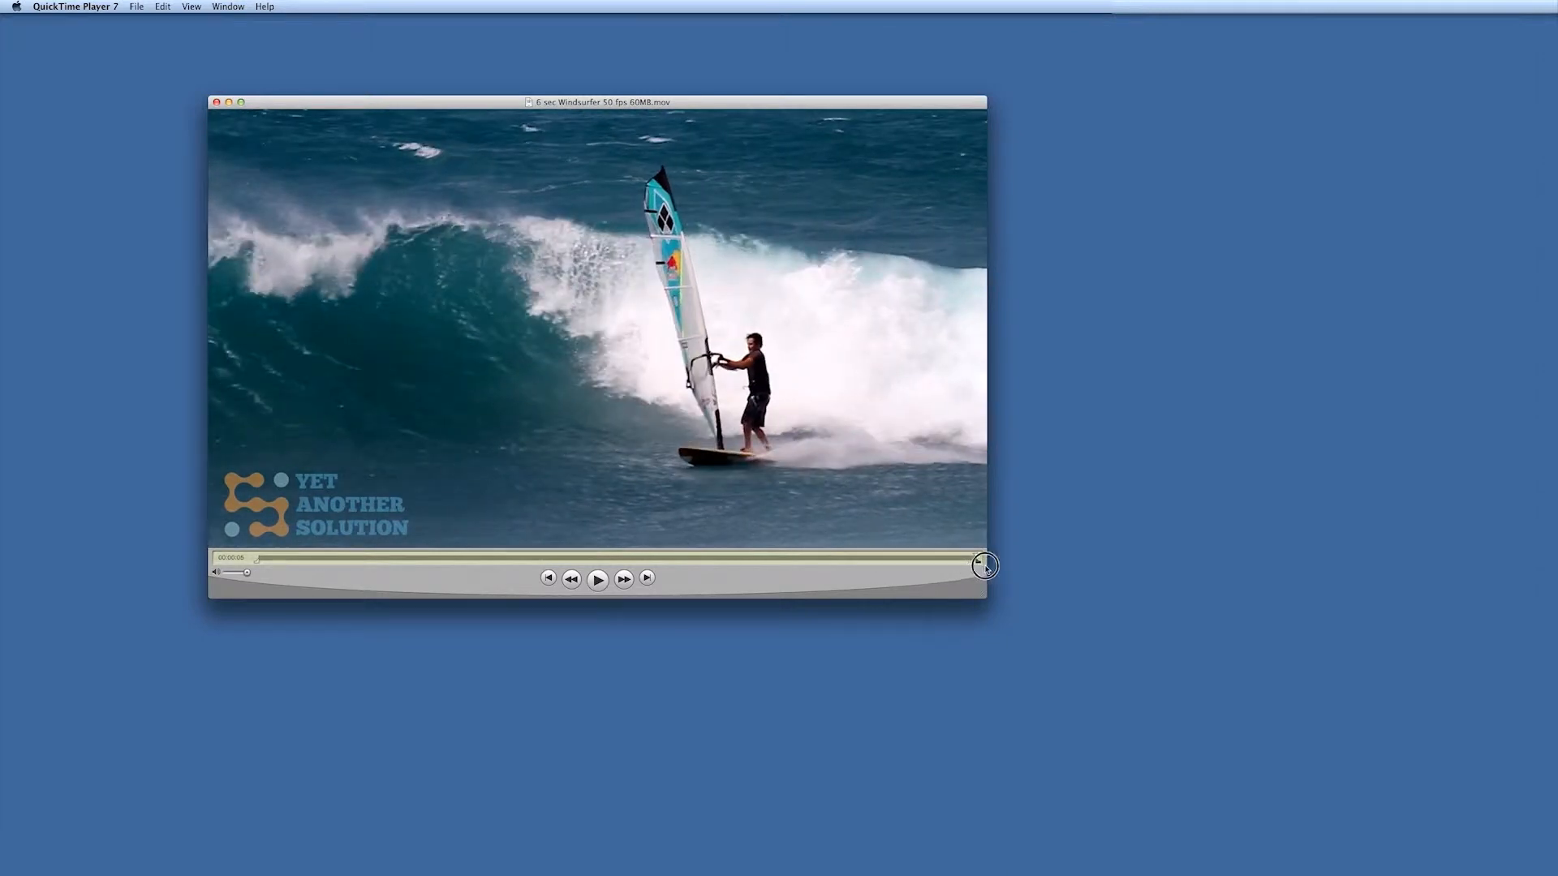
click(256, 560)
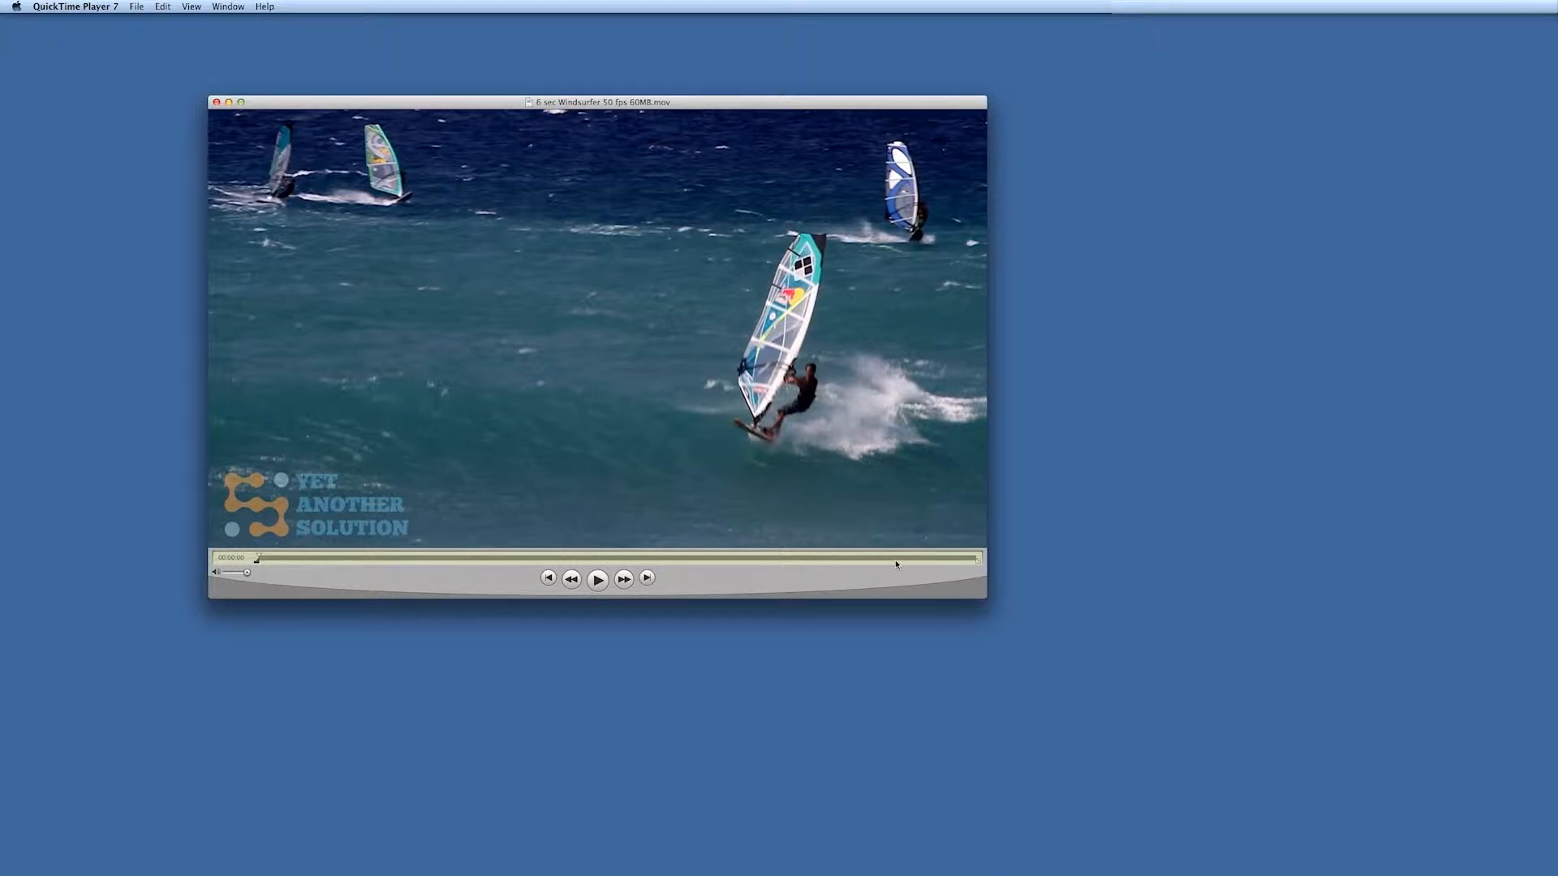
click(168, 7)
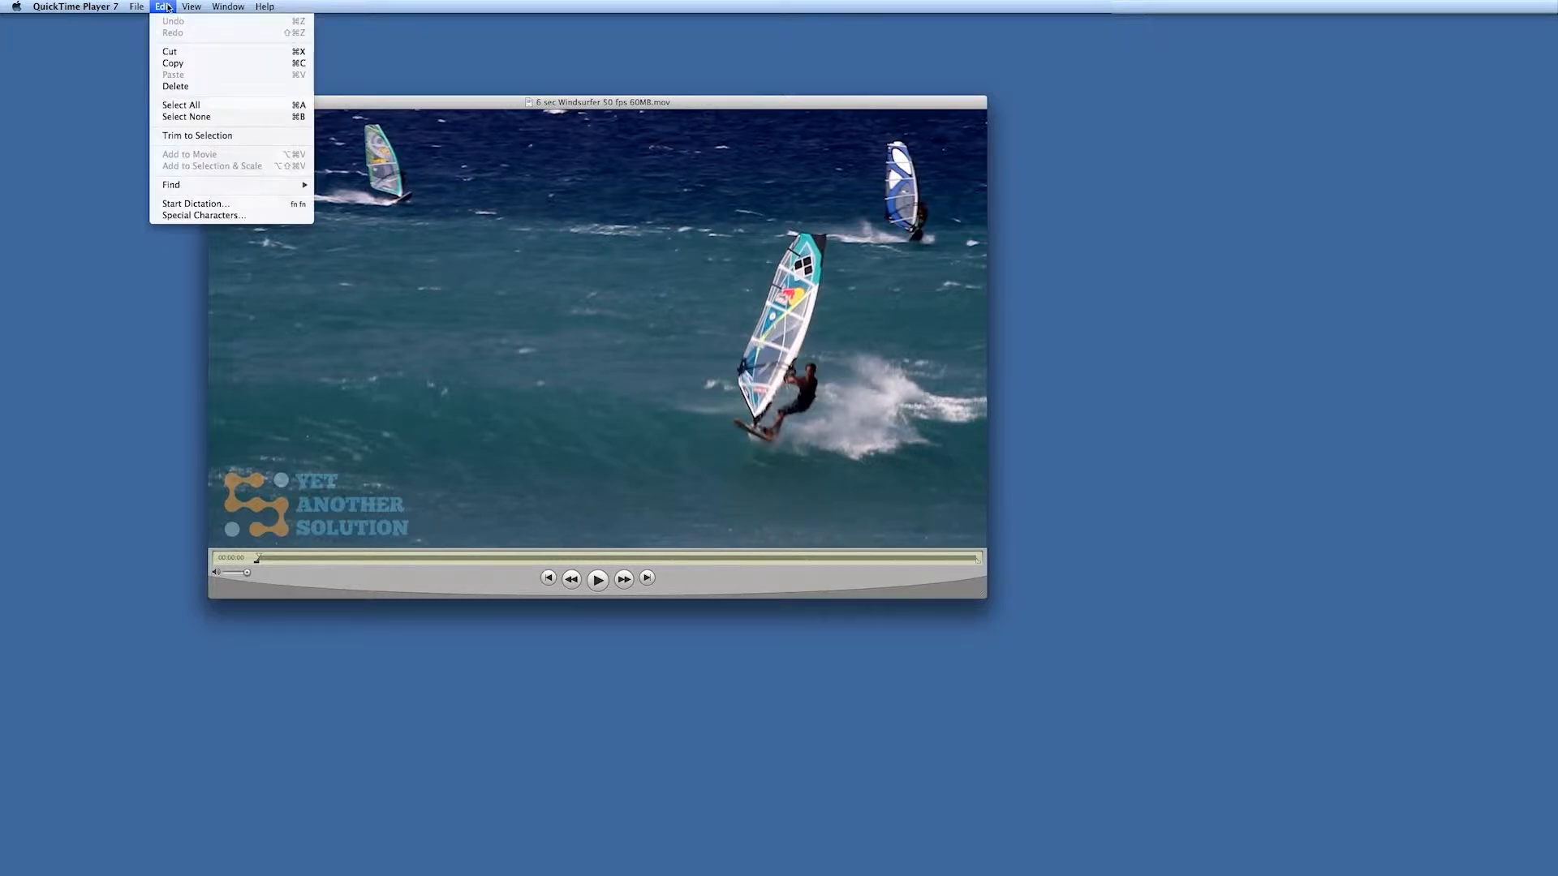
click(181, 105)
click(162, 6)
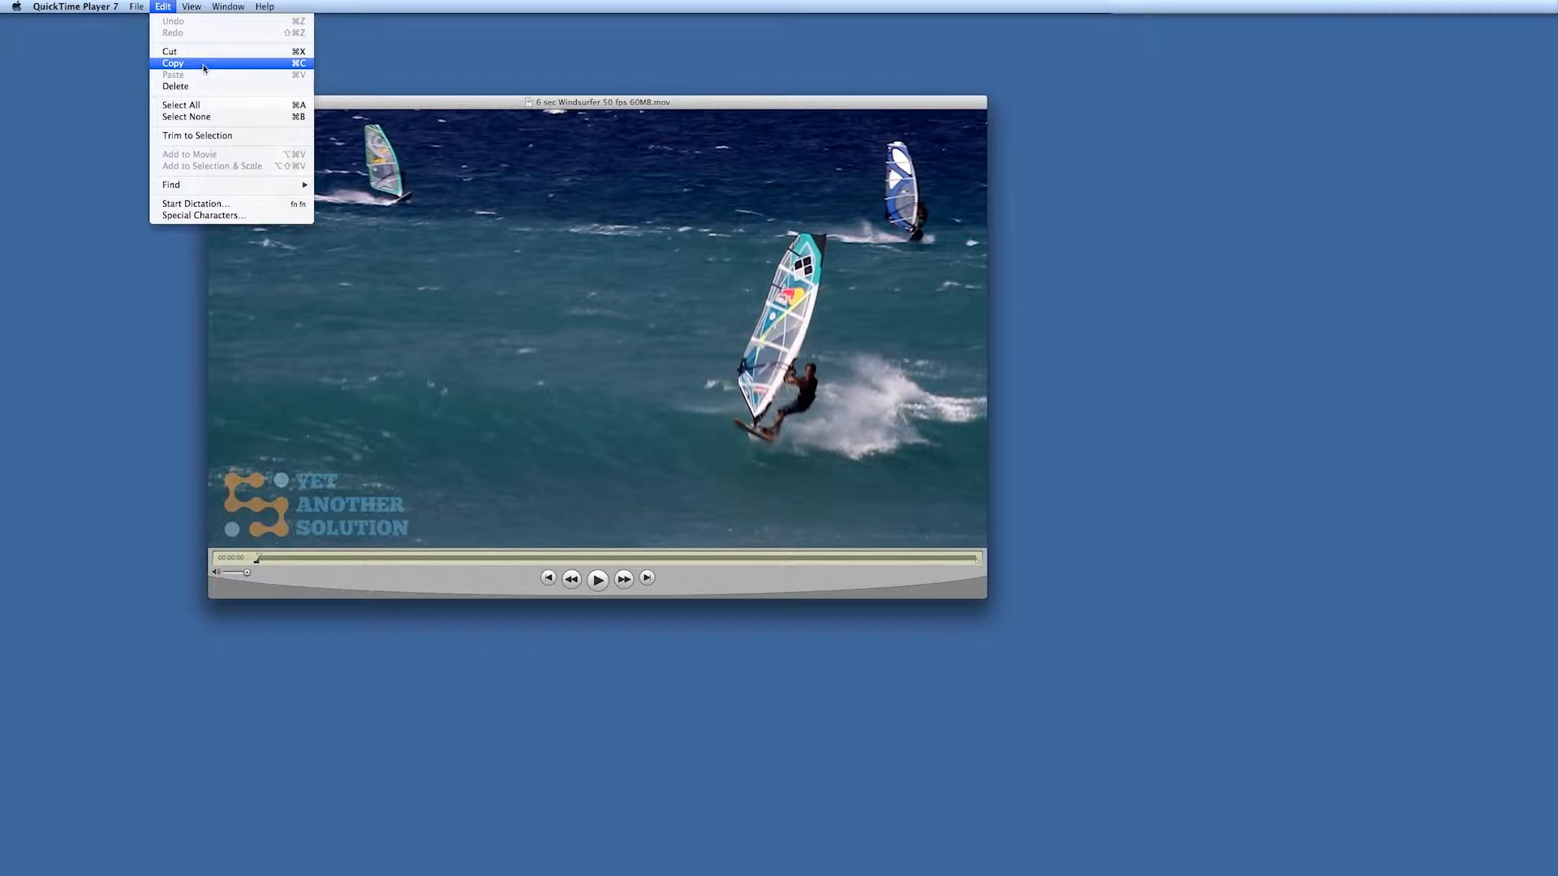
click(204, 65)
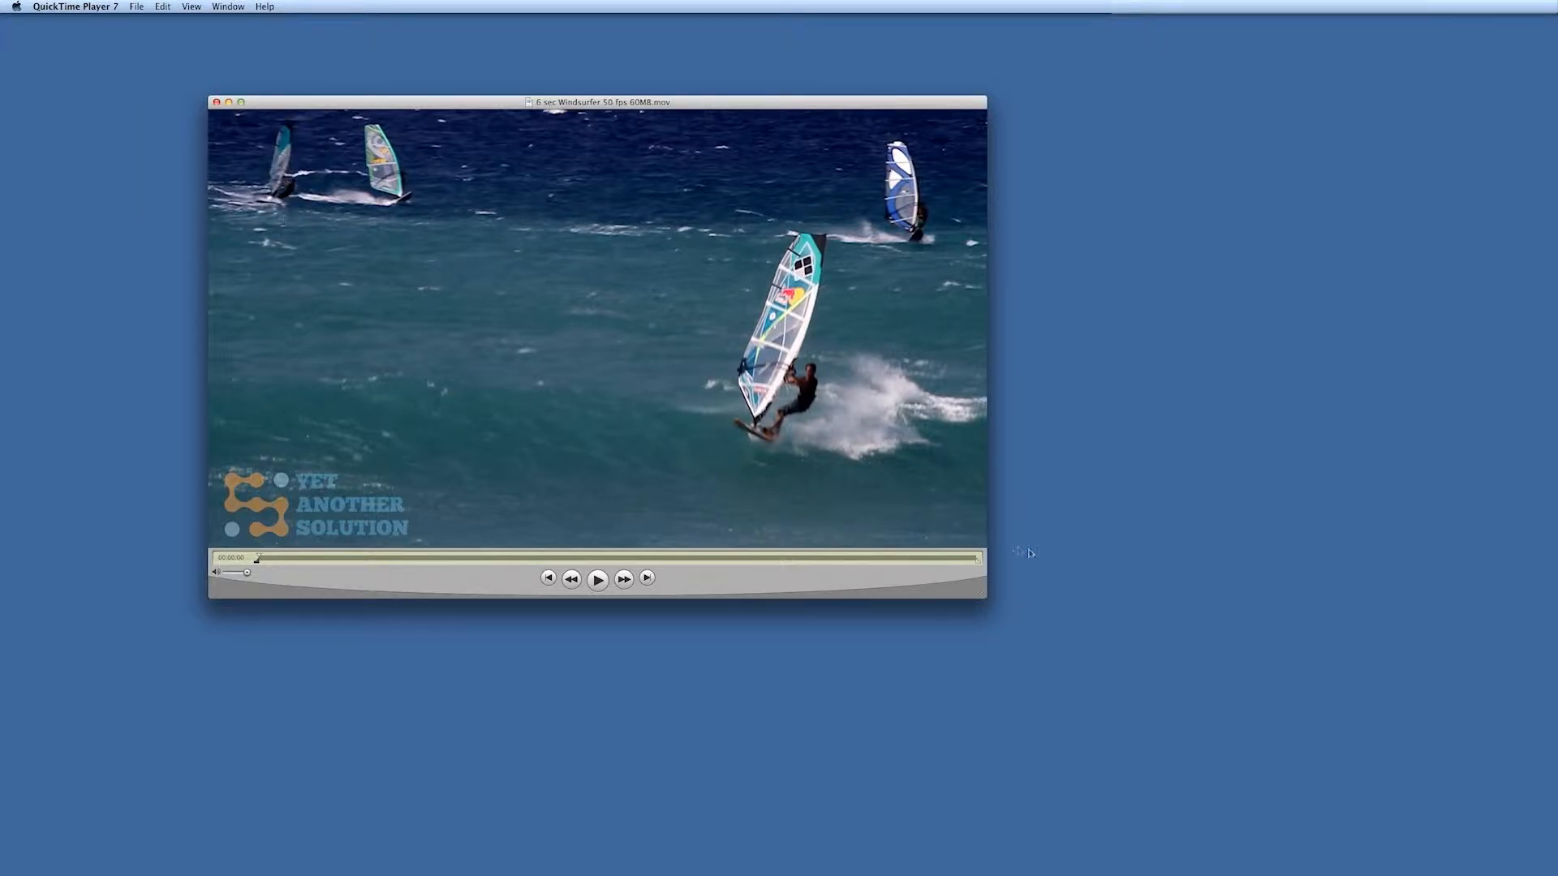
click(978, 560)
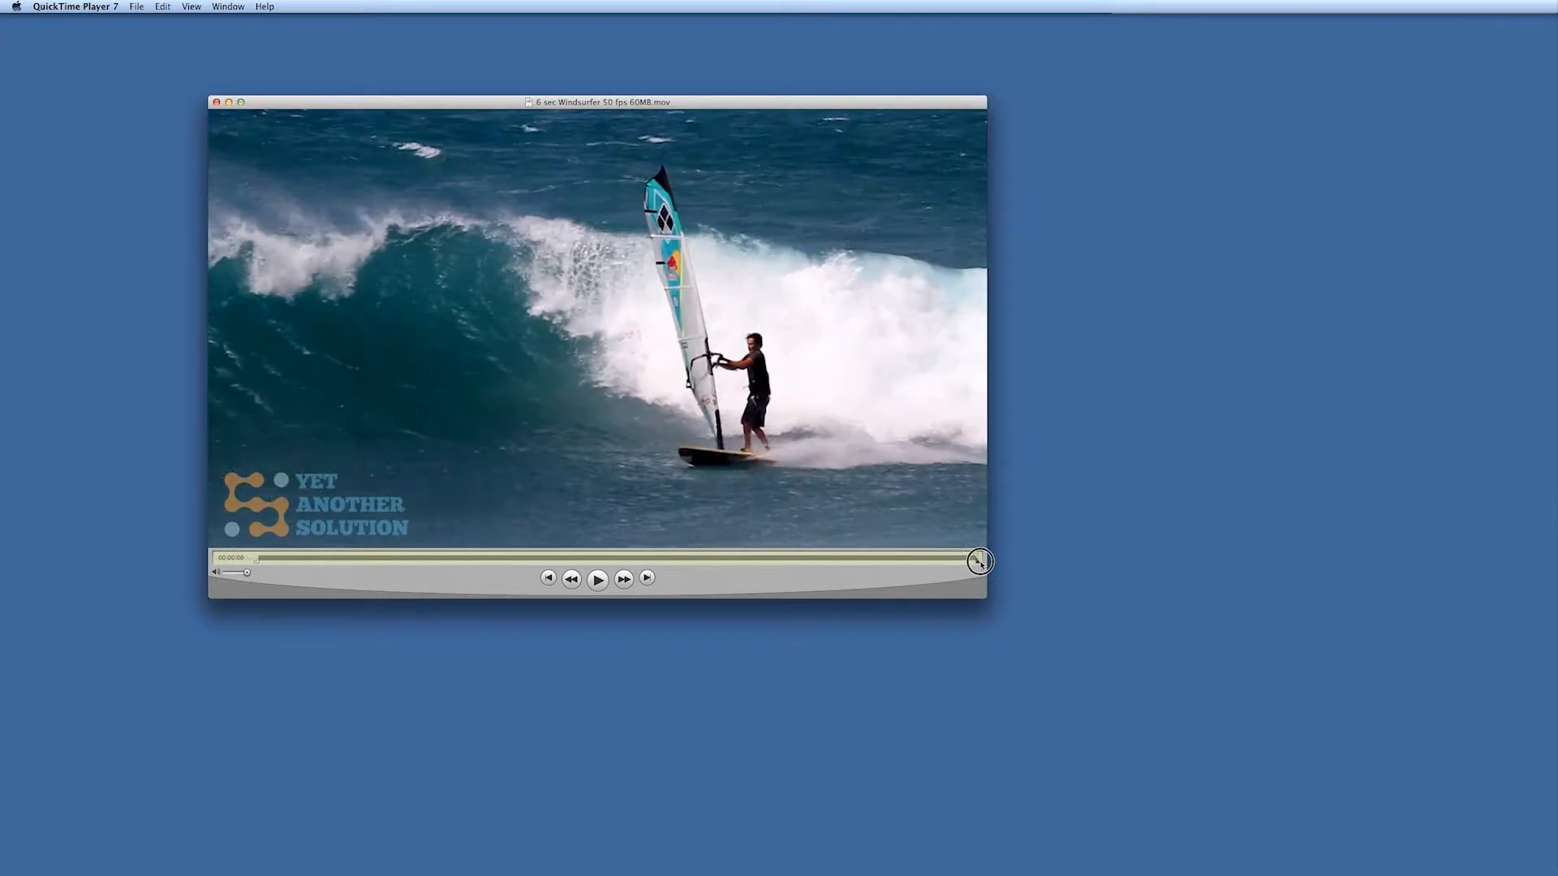
key(super+v)
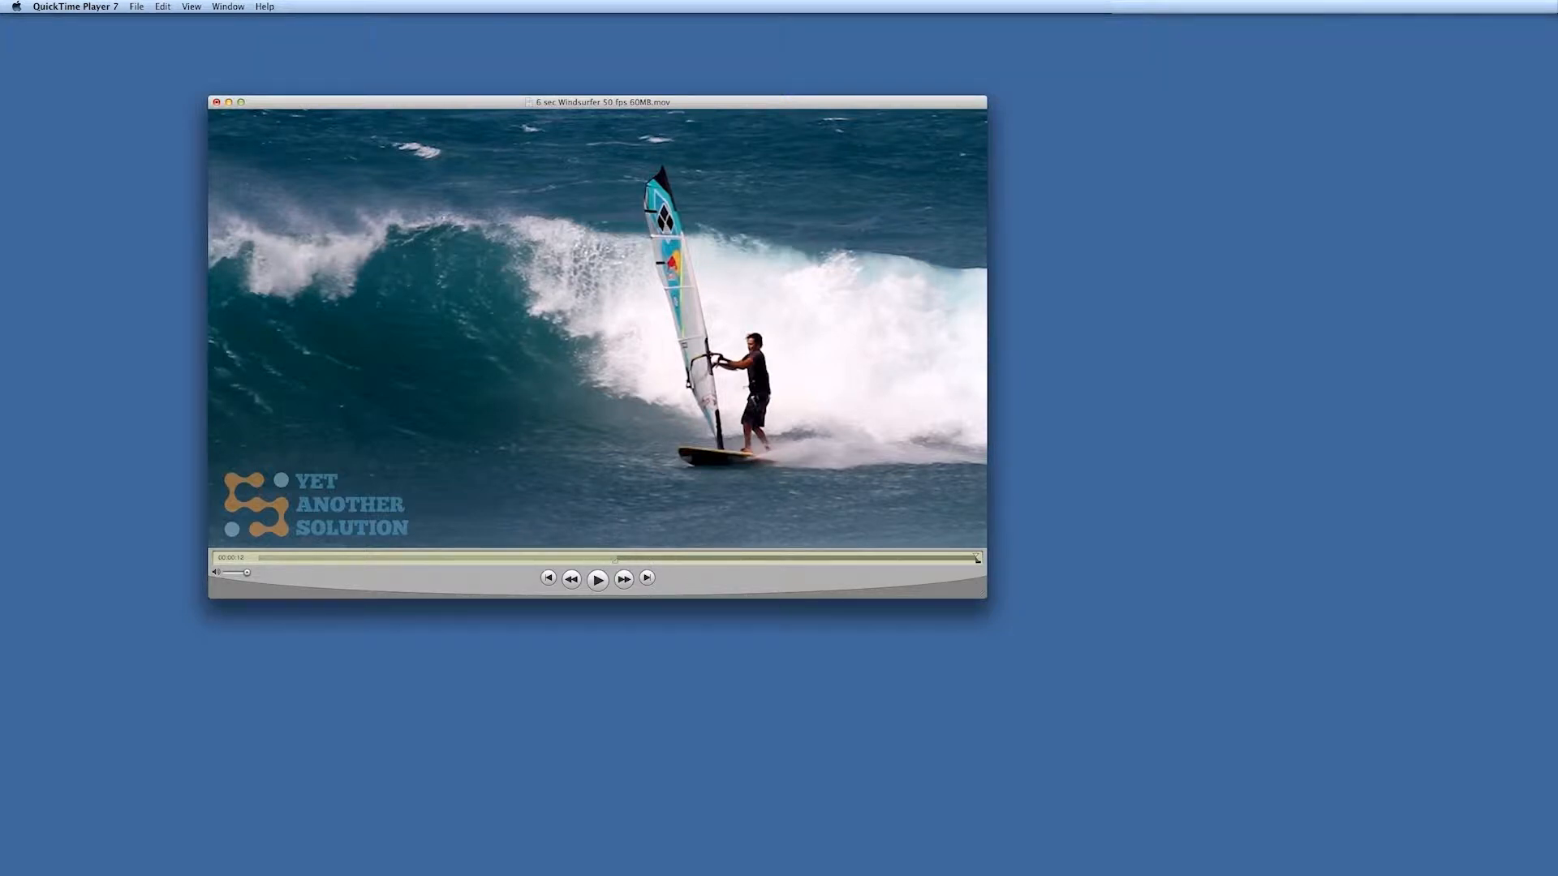
Select the whole extended movie and apply Add to Selection & Scale with the copied clip.
click(163, 7)
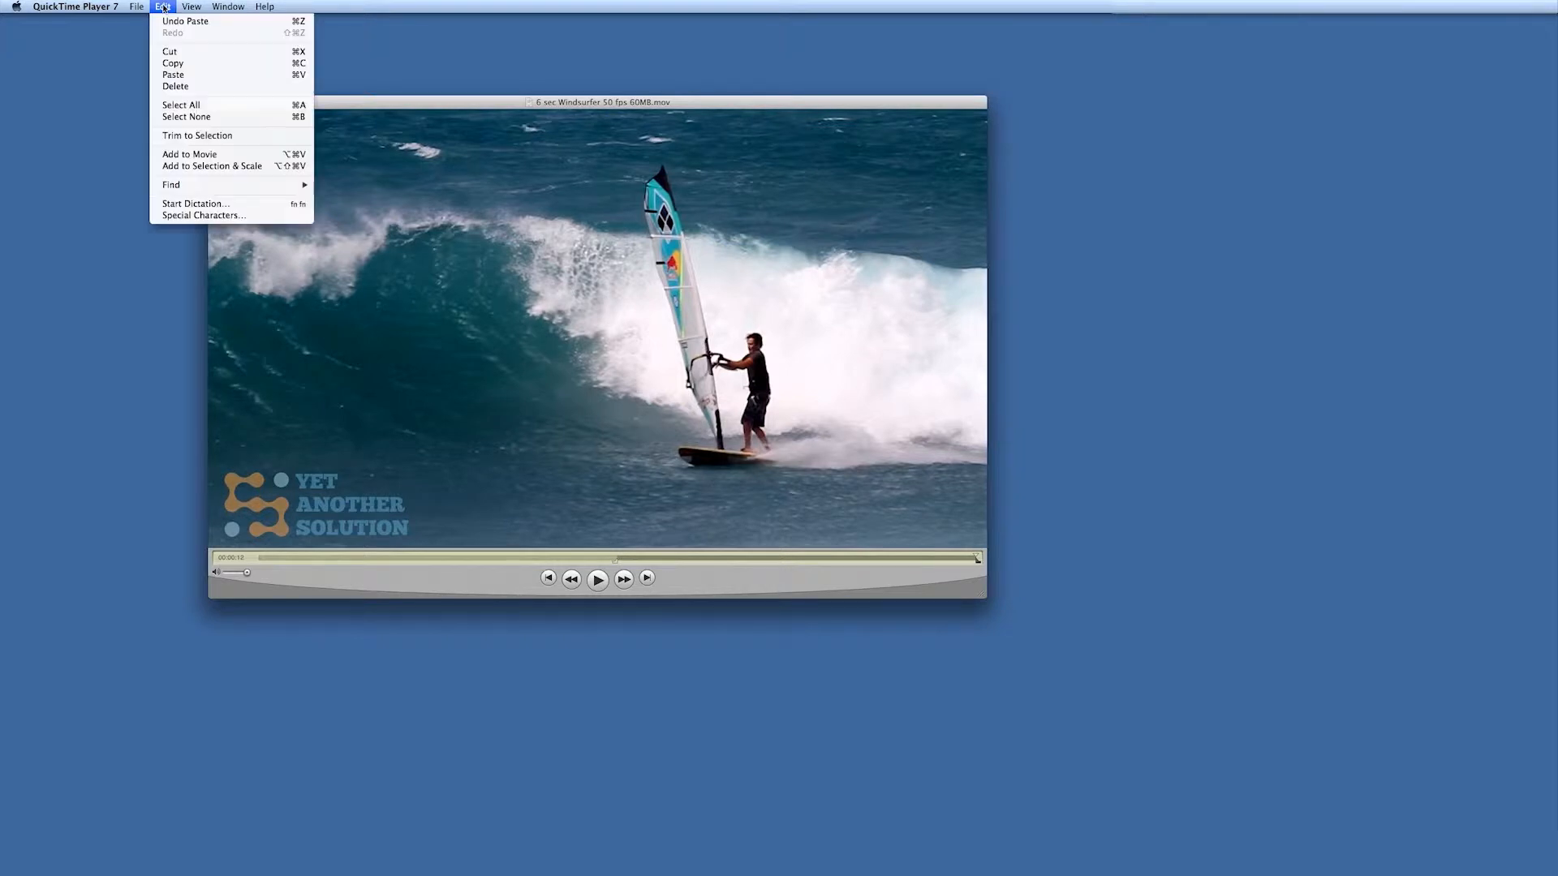
click(190, 106)
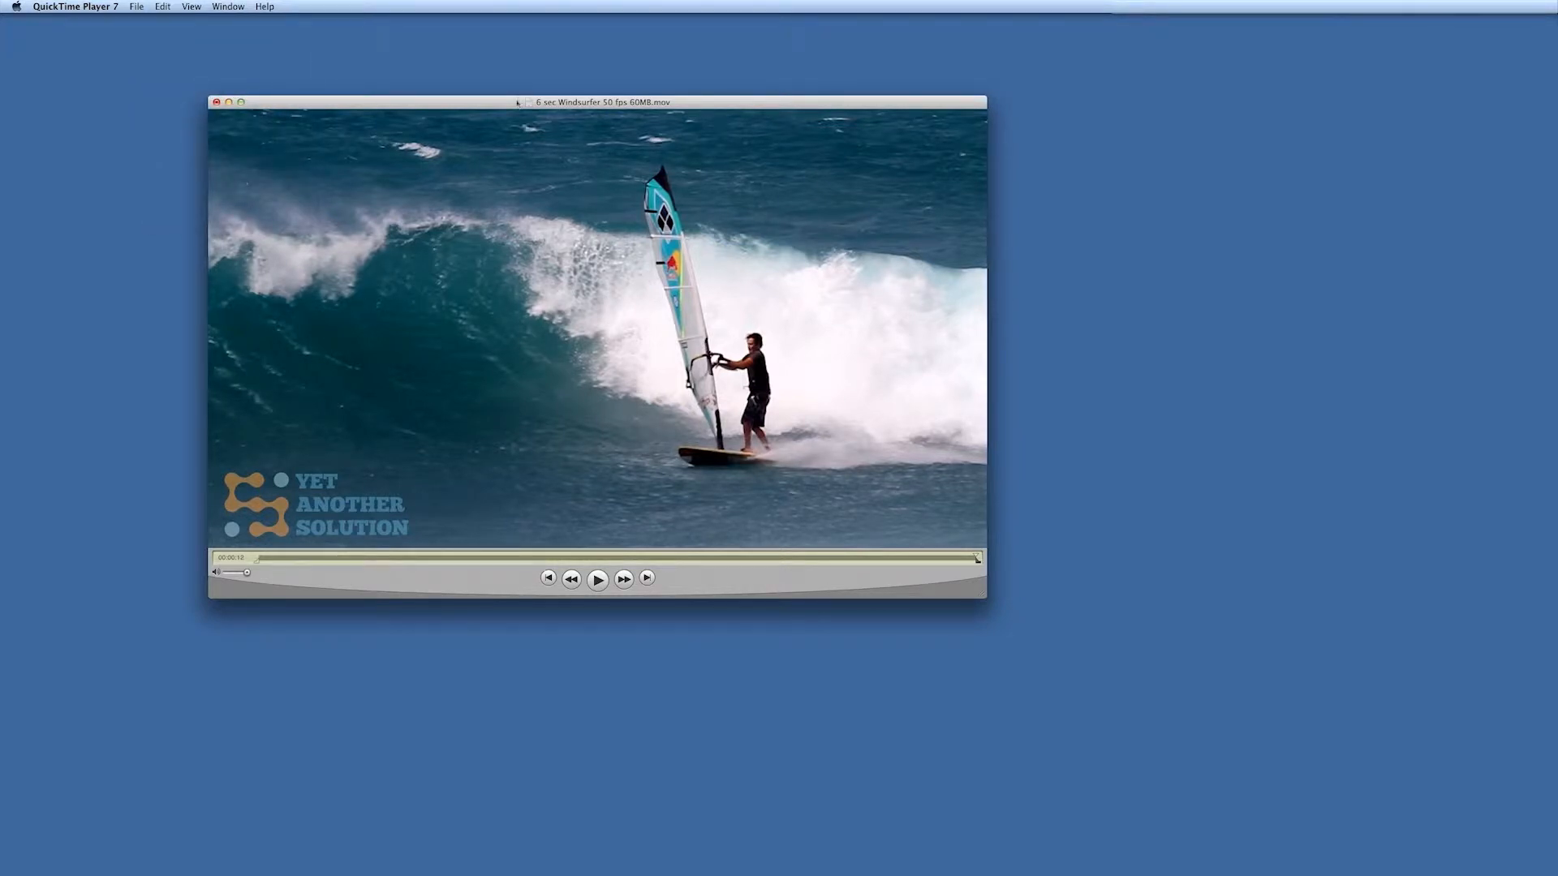
drag(489, 114, 734, 99)
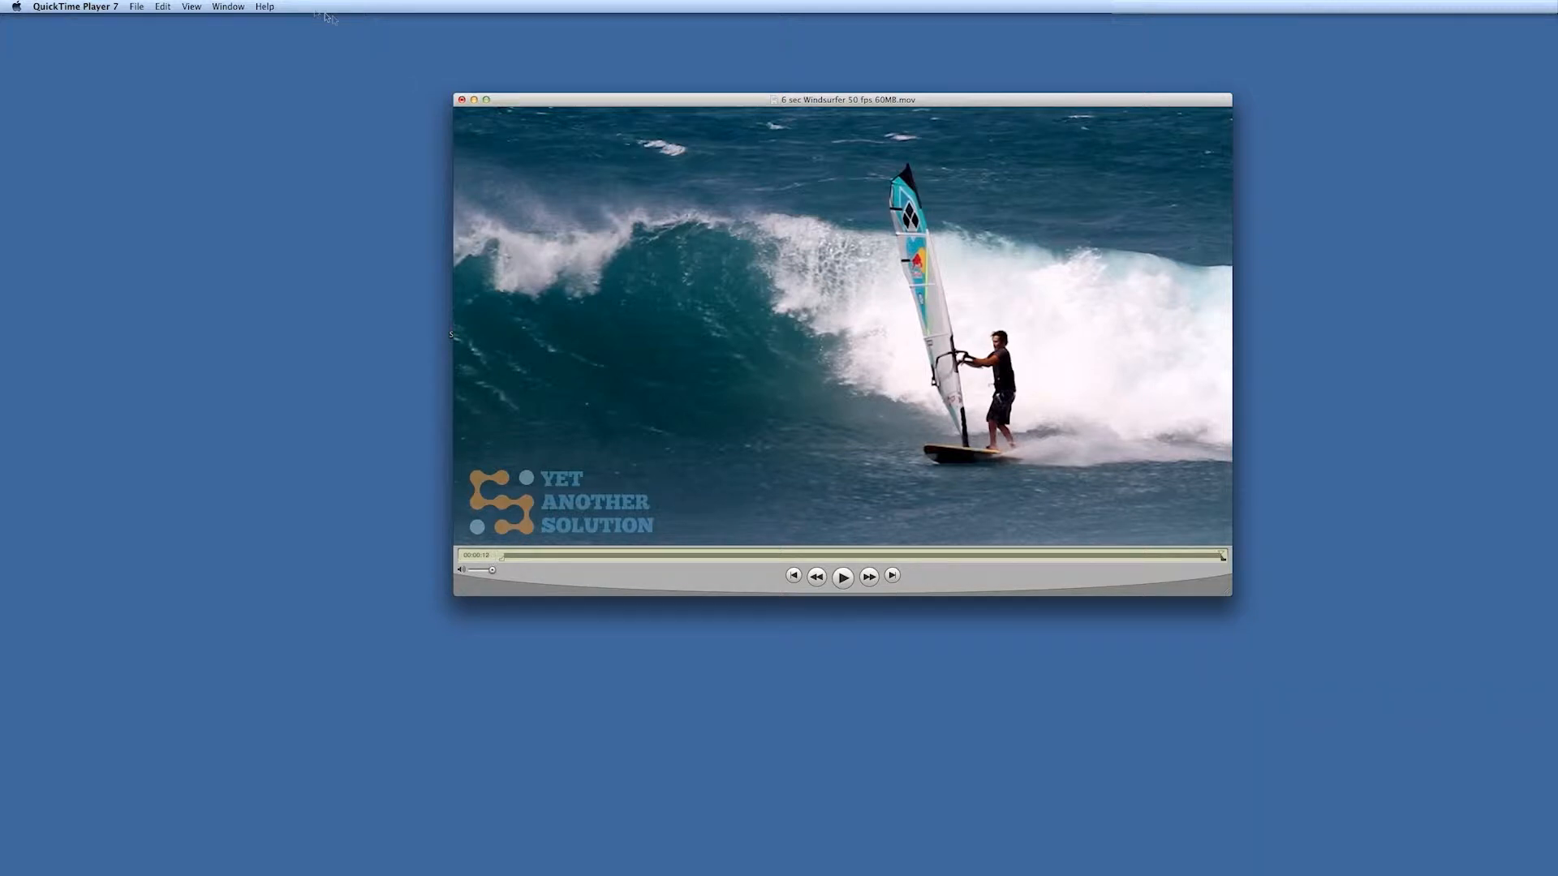
click(167, 7)
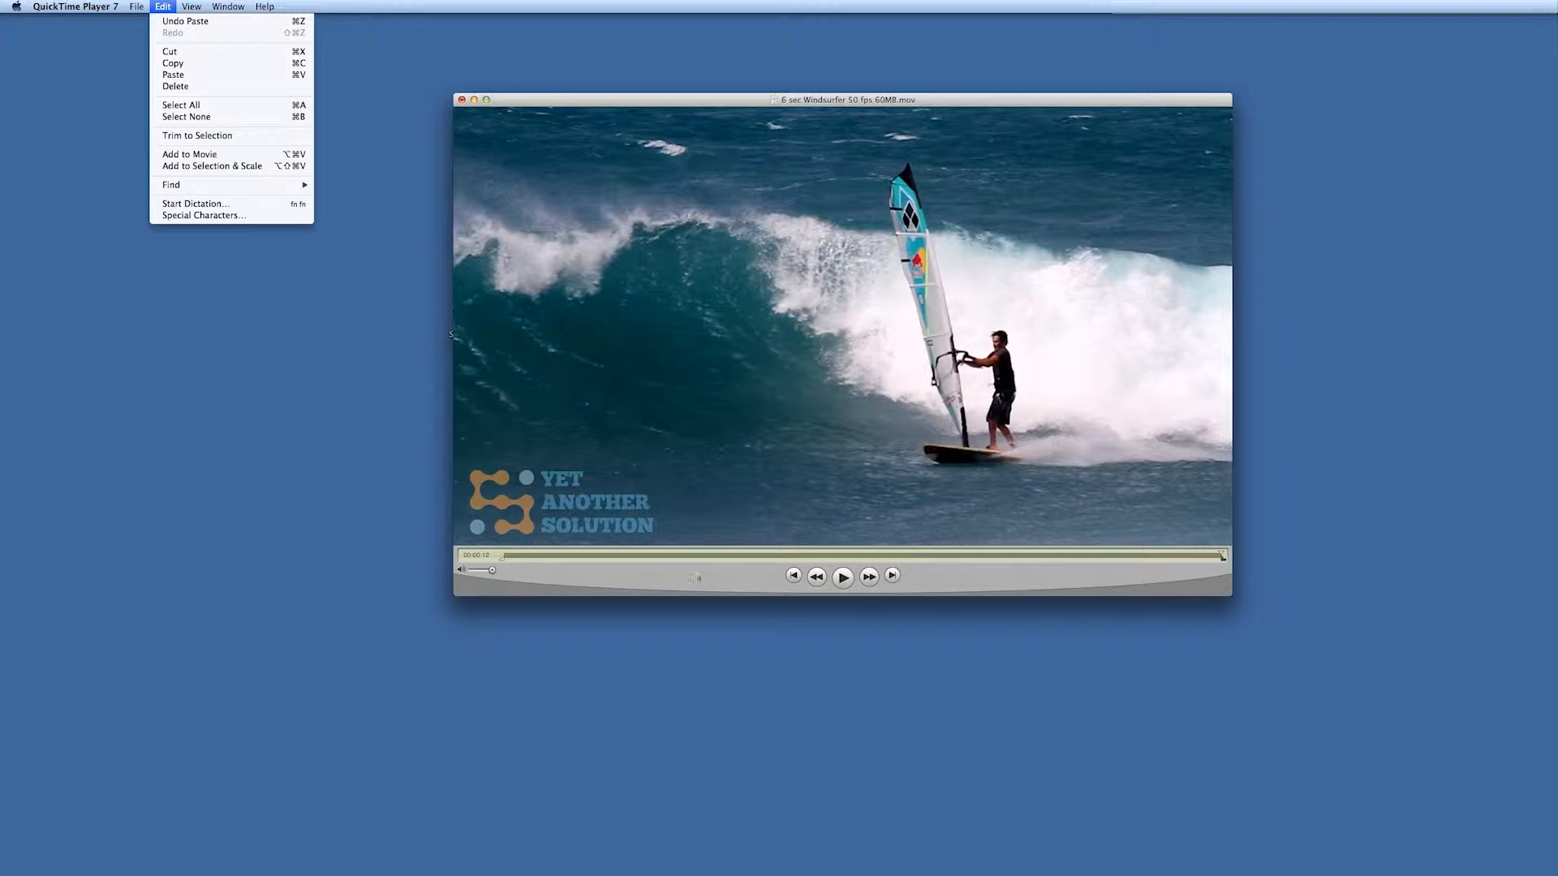
click(258, 167)
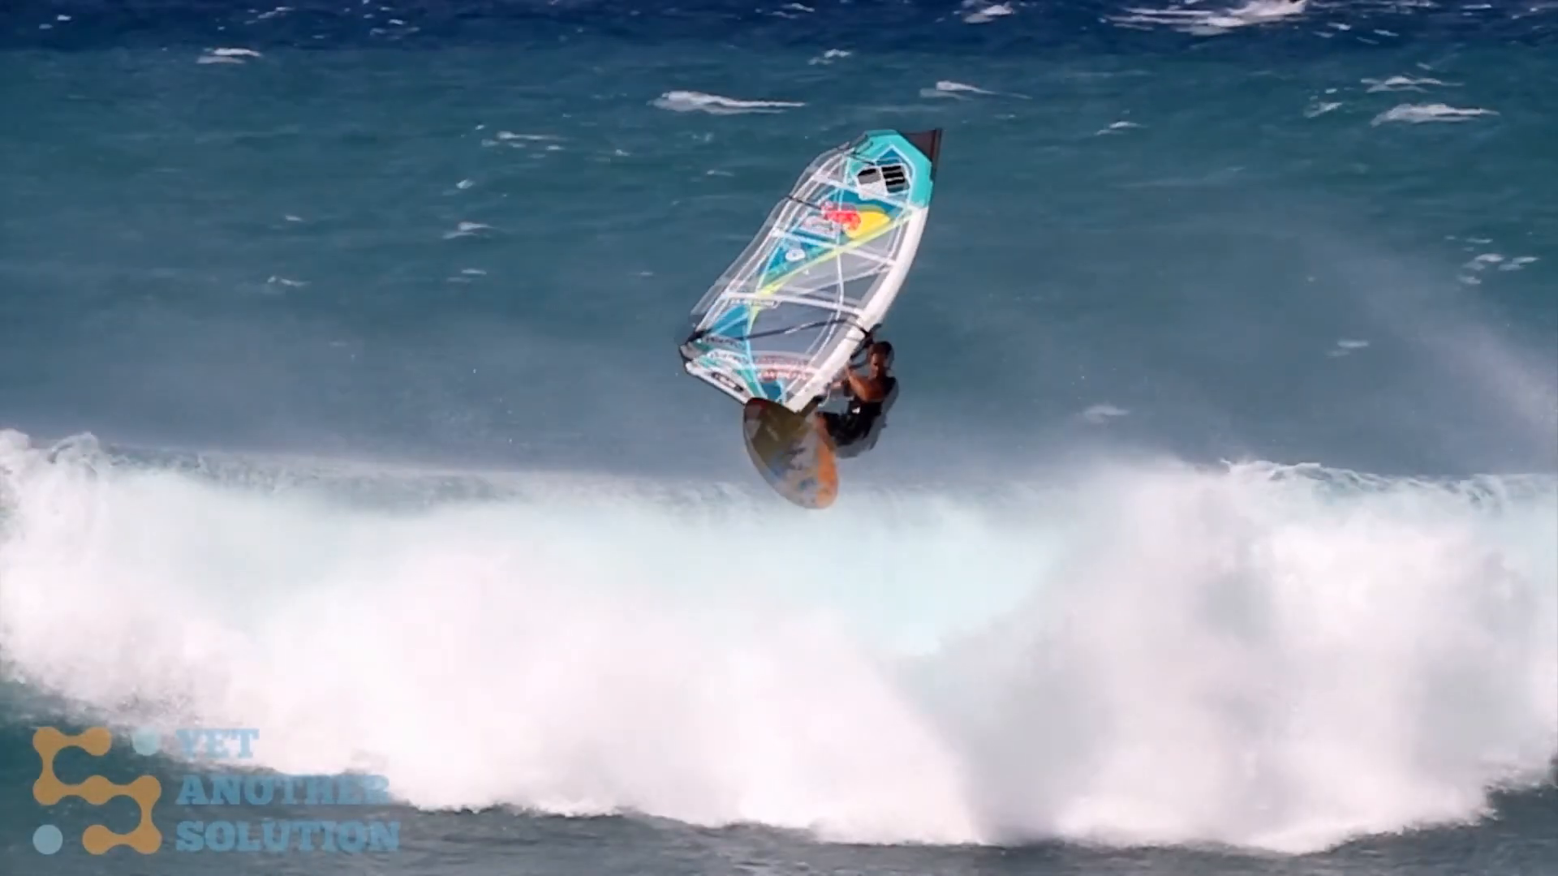
Pause the full-screen windsurfer playback and switch to the FPS and slow motion presentation in PowerPoint.
mouse_move(745, 509)
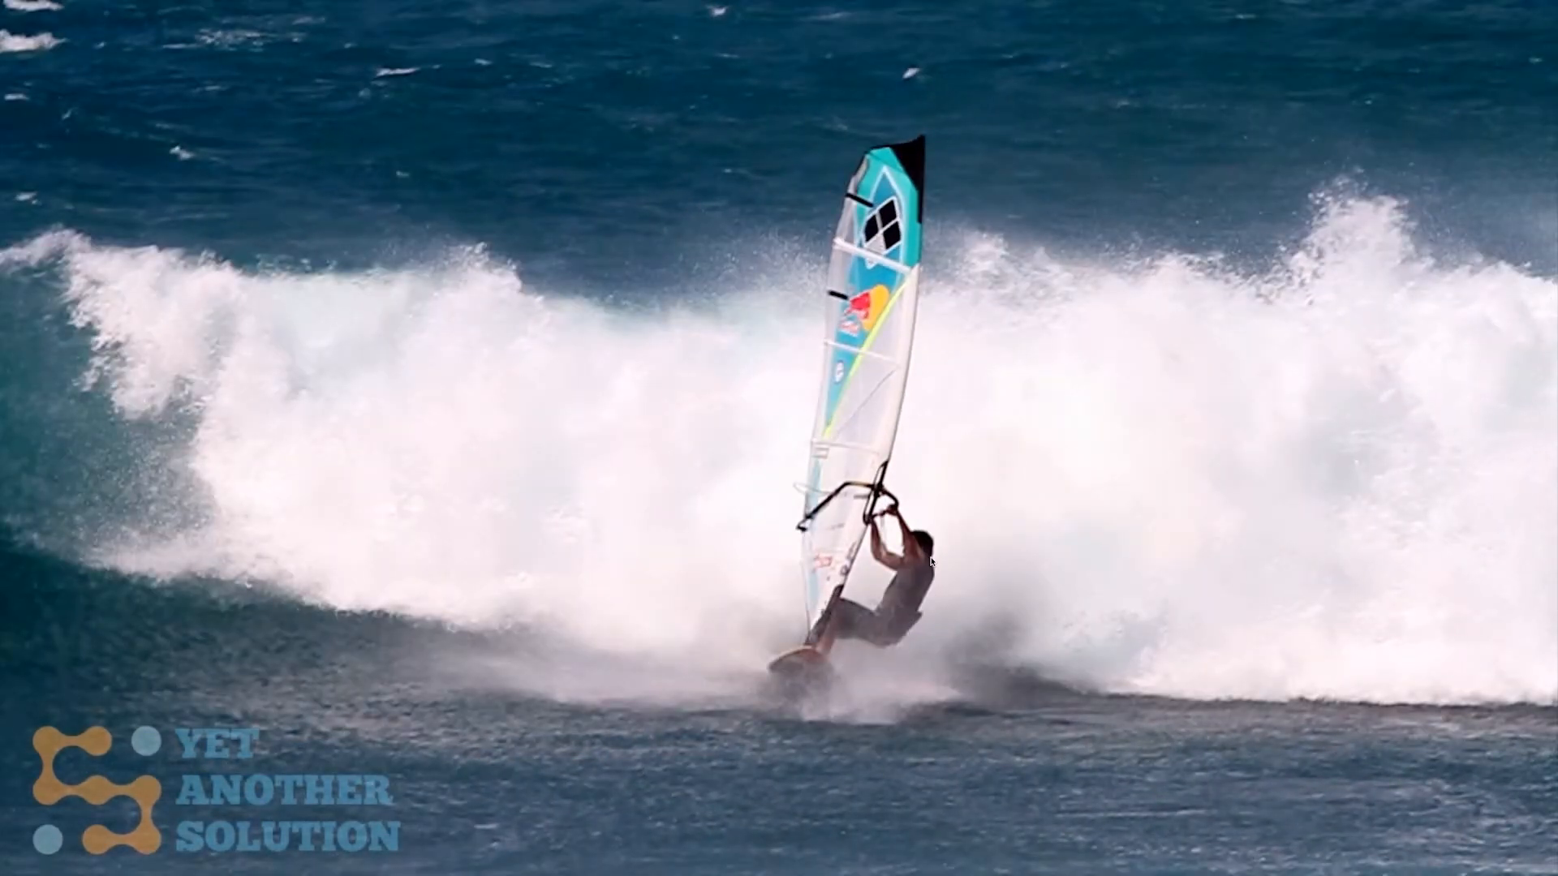
key(space)
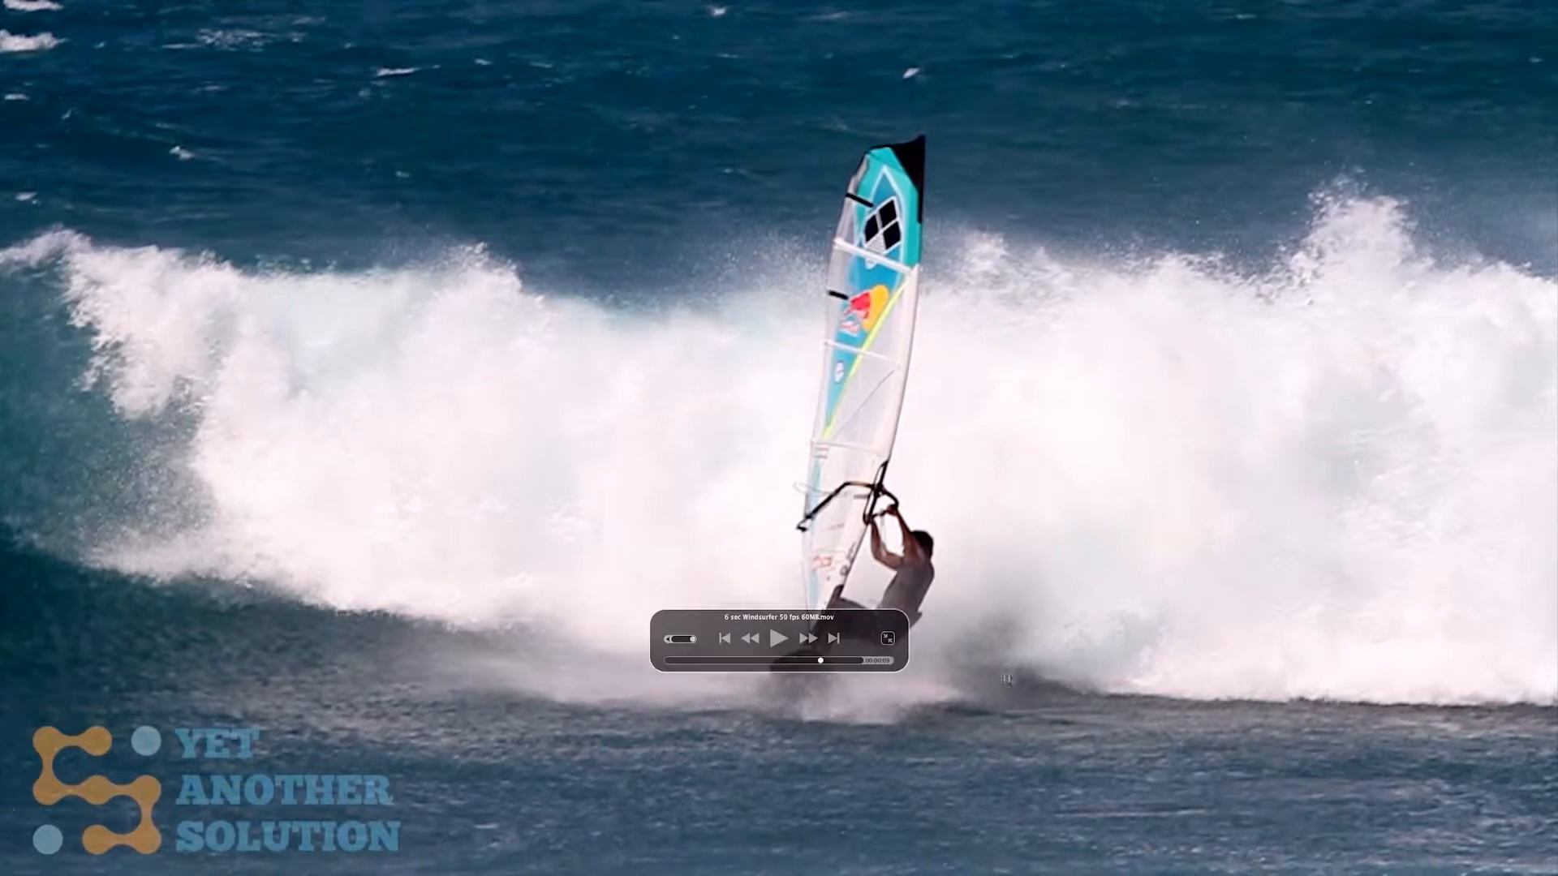
key(super+Tab)
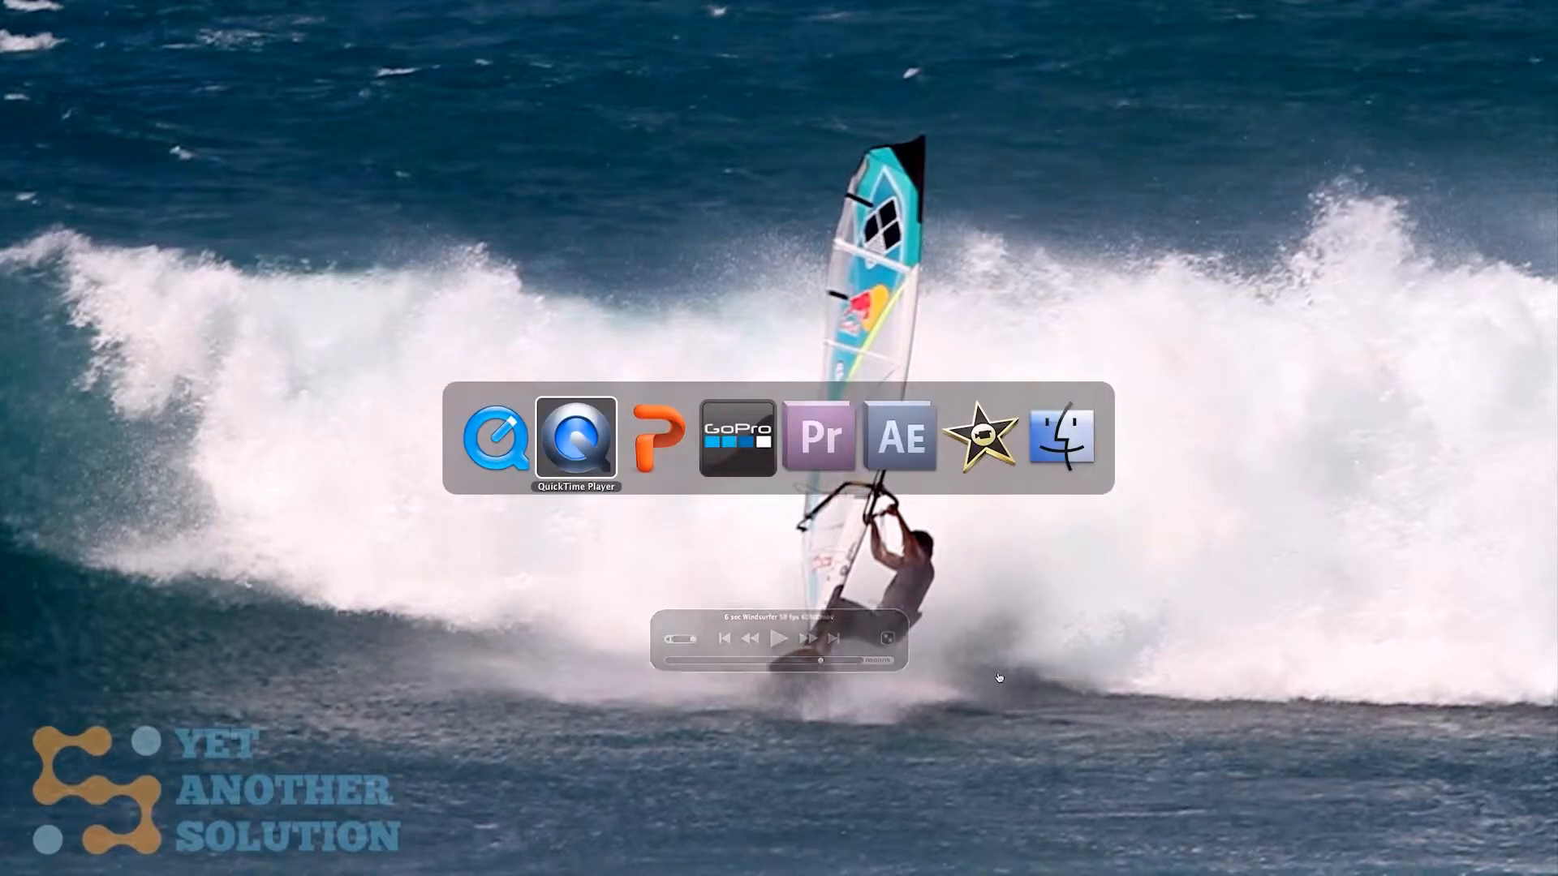
key(super+Tab)
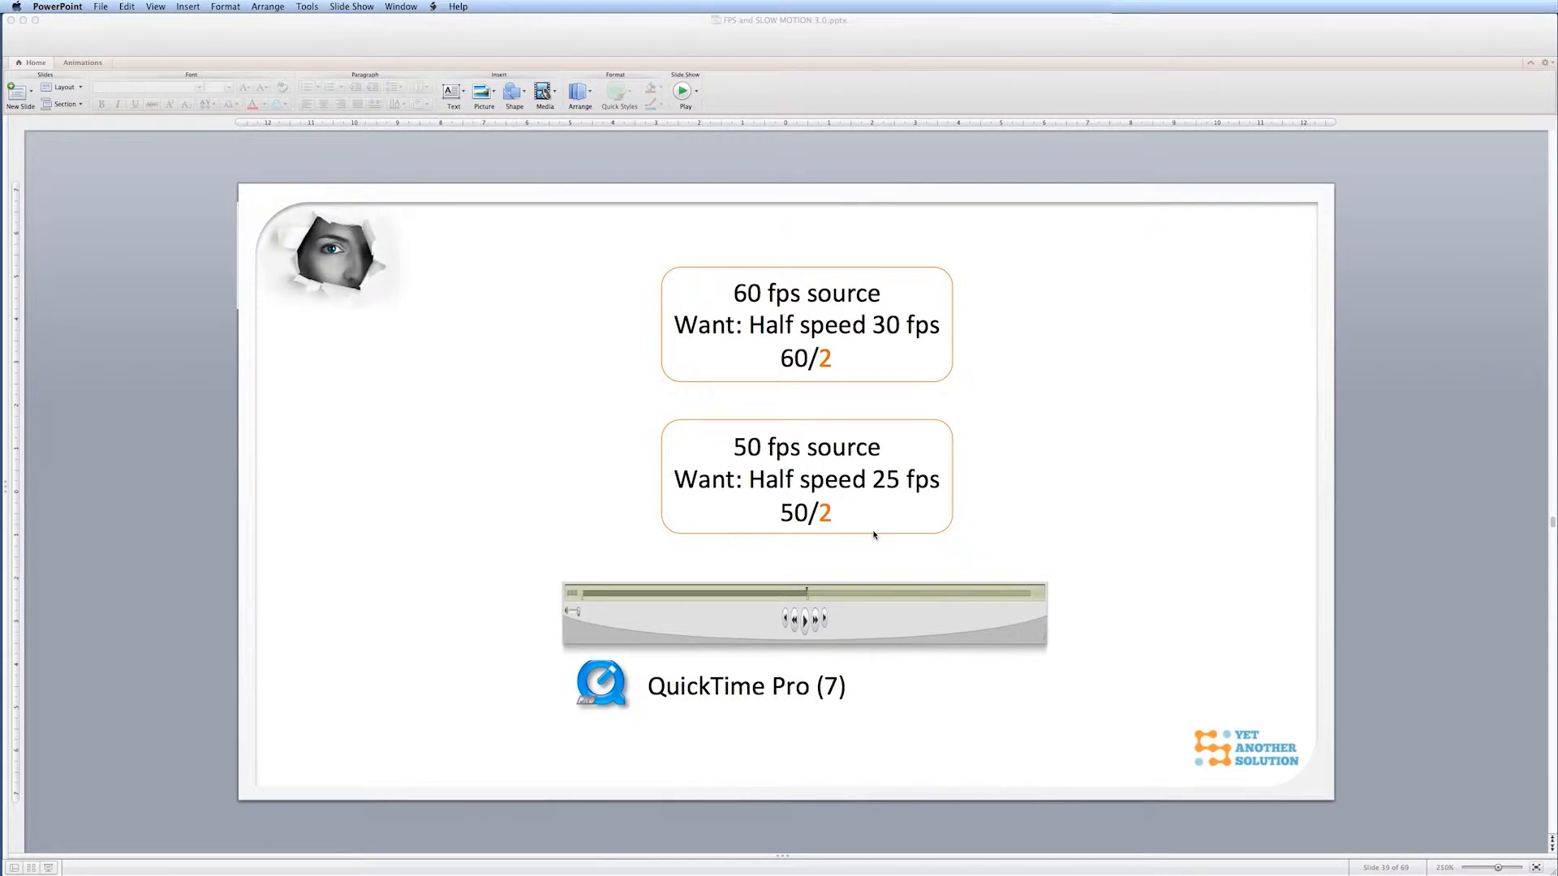
click(875, 534)
key(Down)
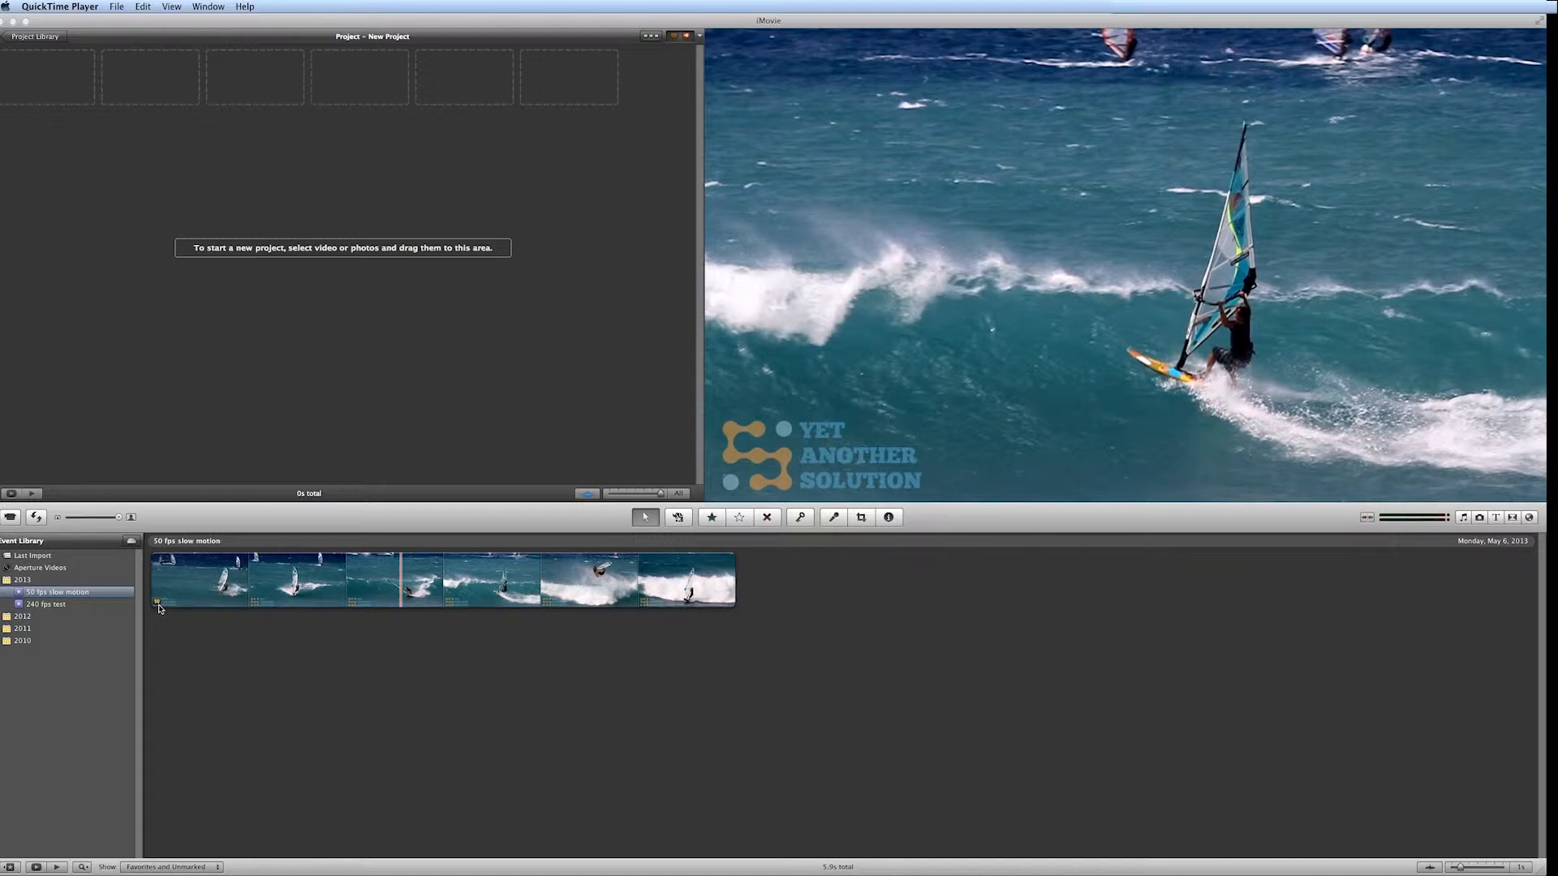
In iMovie, view the 240 fps test event and return to the 50 fps slow motion event.
click(55, 609)
click(55, 608)
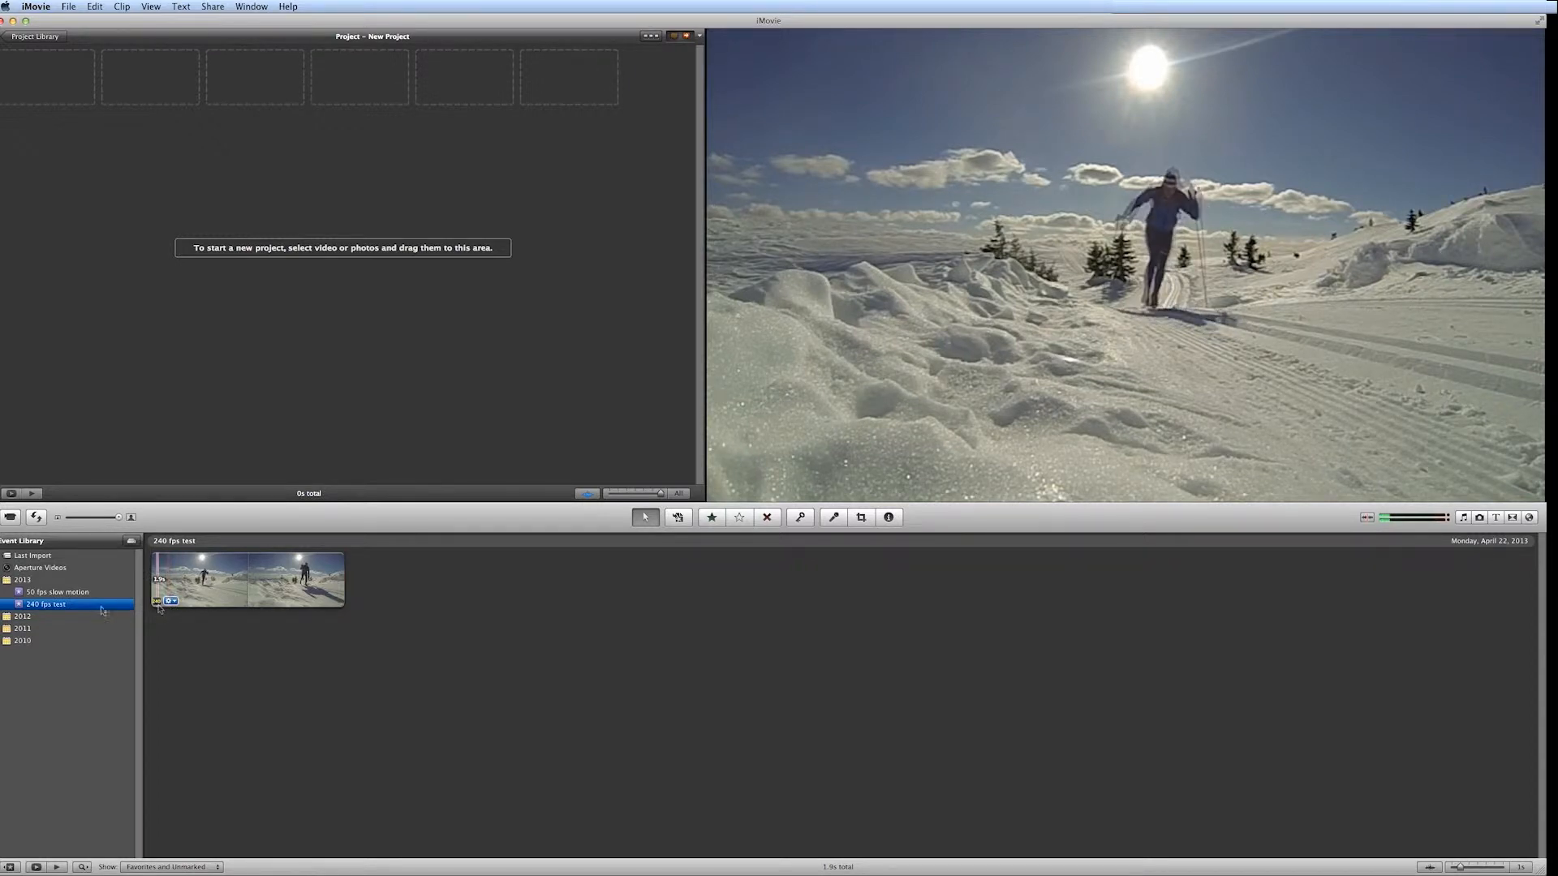
click(46, 601)
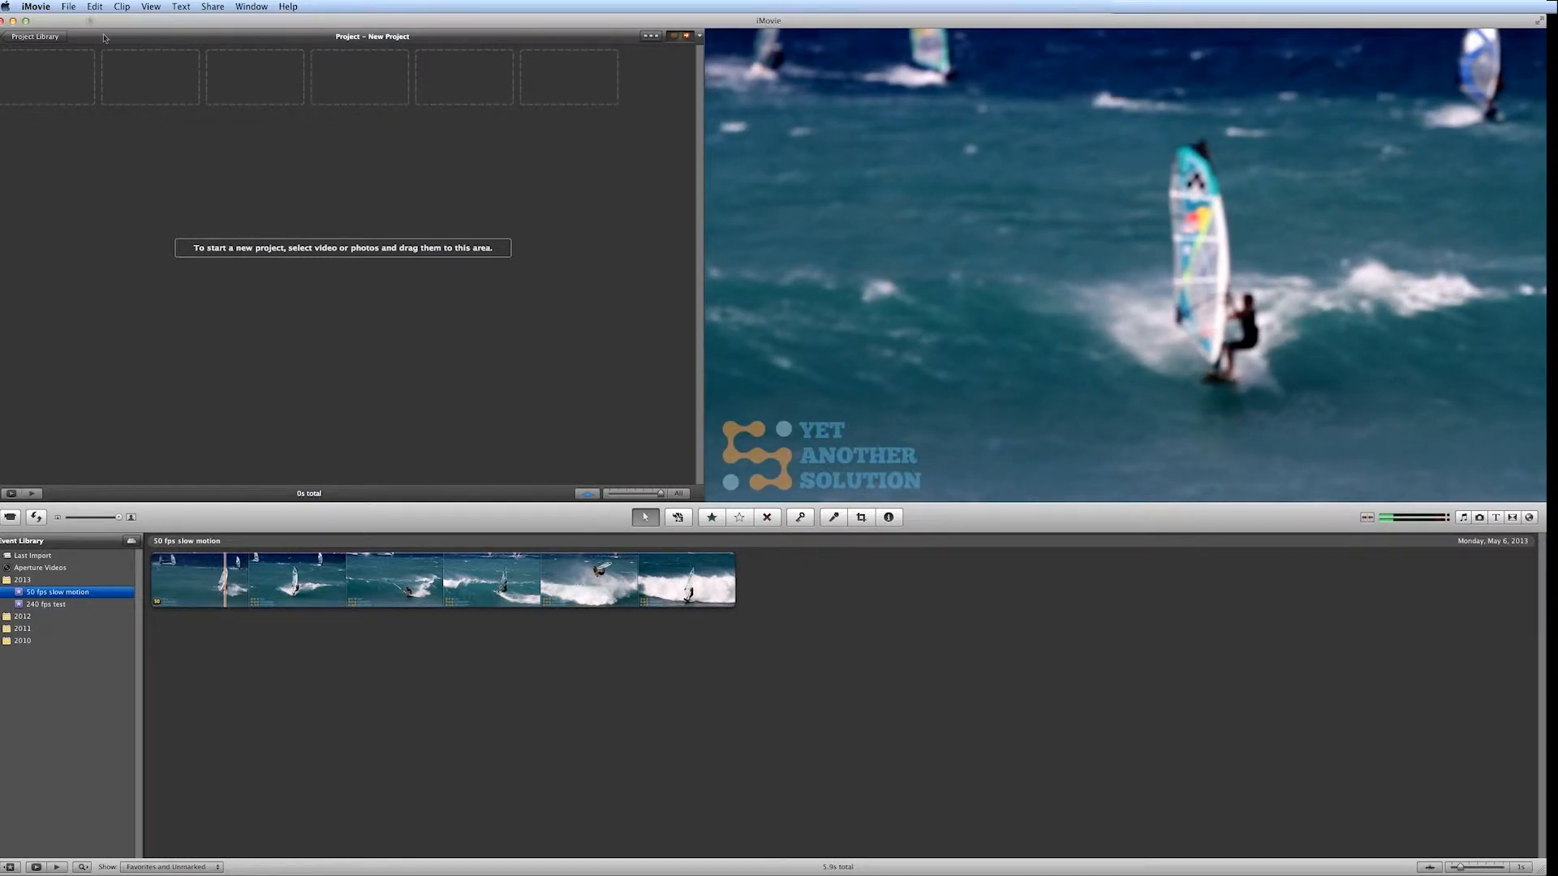
Set the new project's frame rate to 25 fps – PAL in the project properties.
click(71, 8)
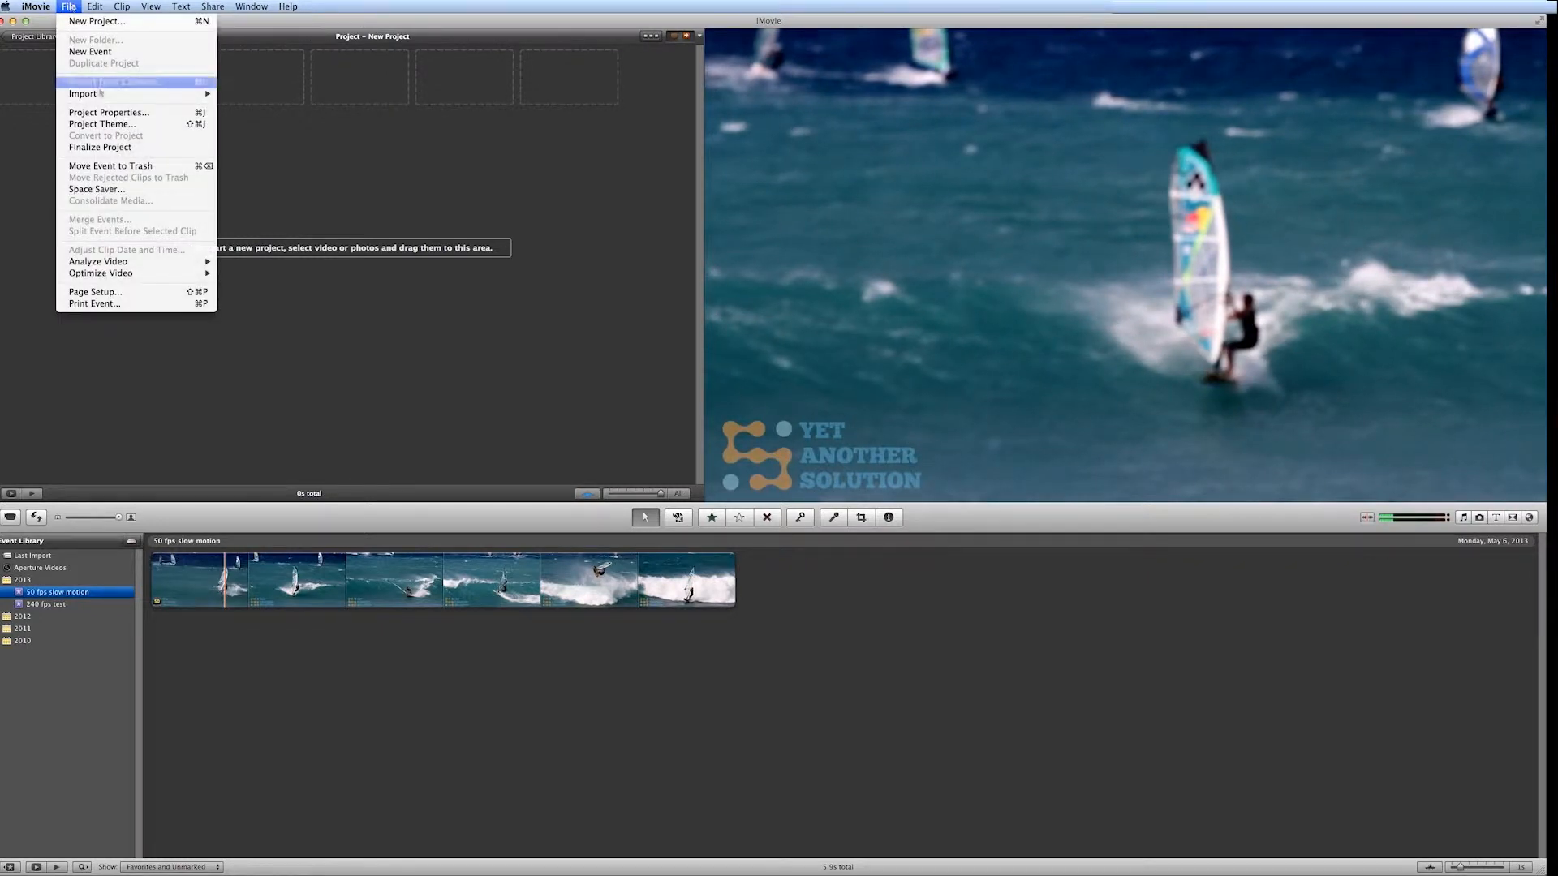
click(110, 113)
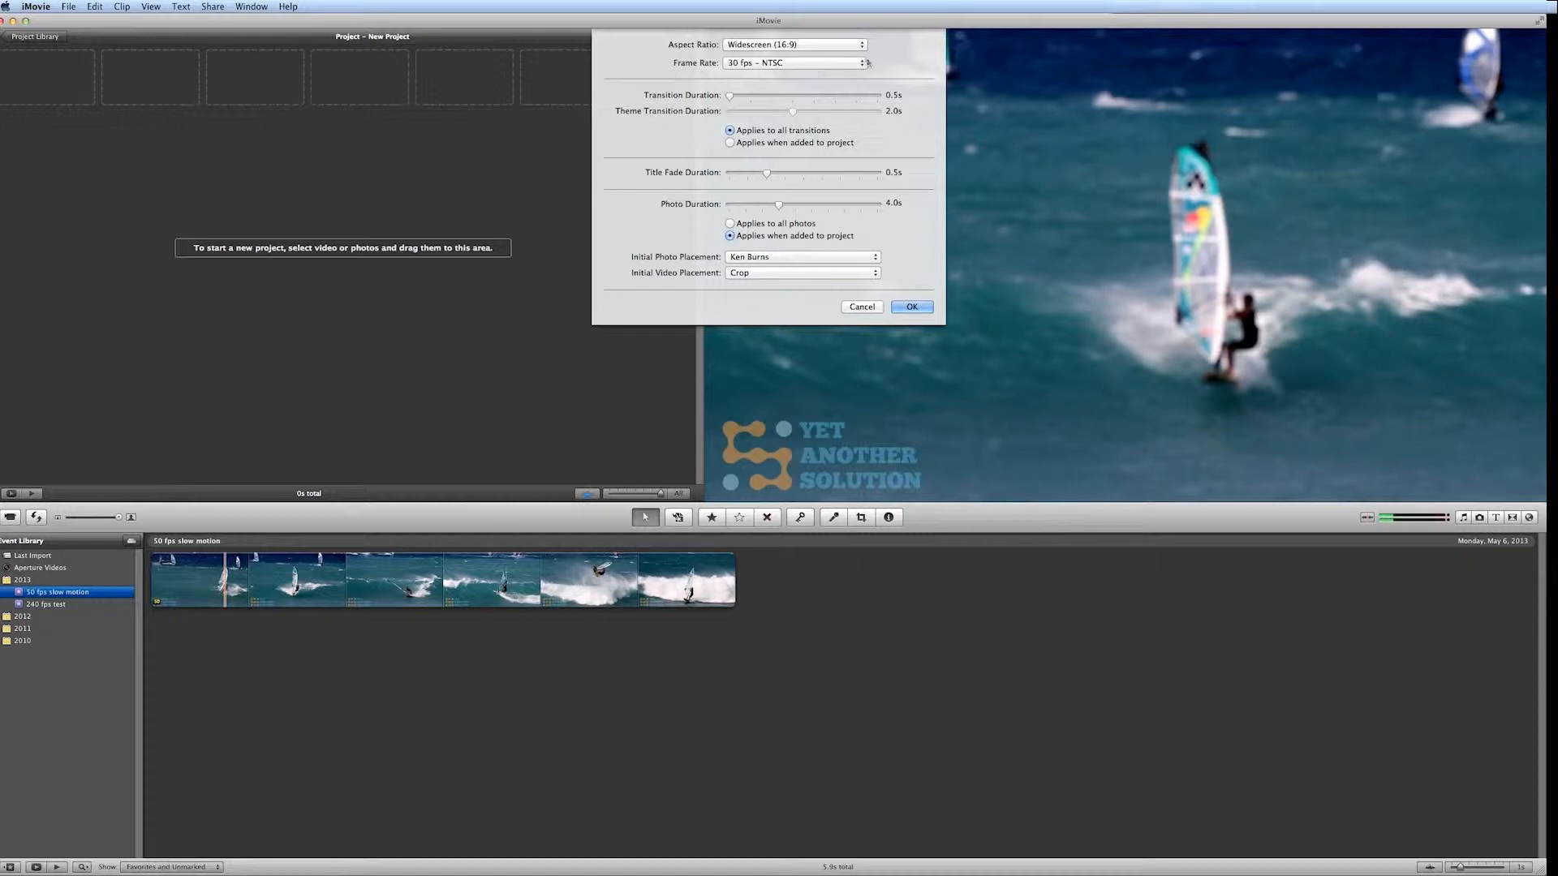
click(865, 62)
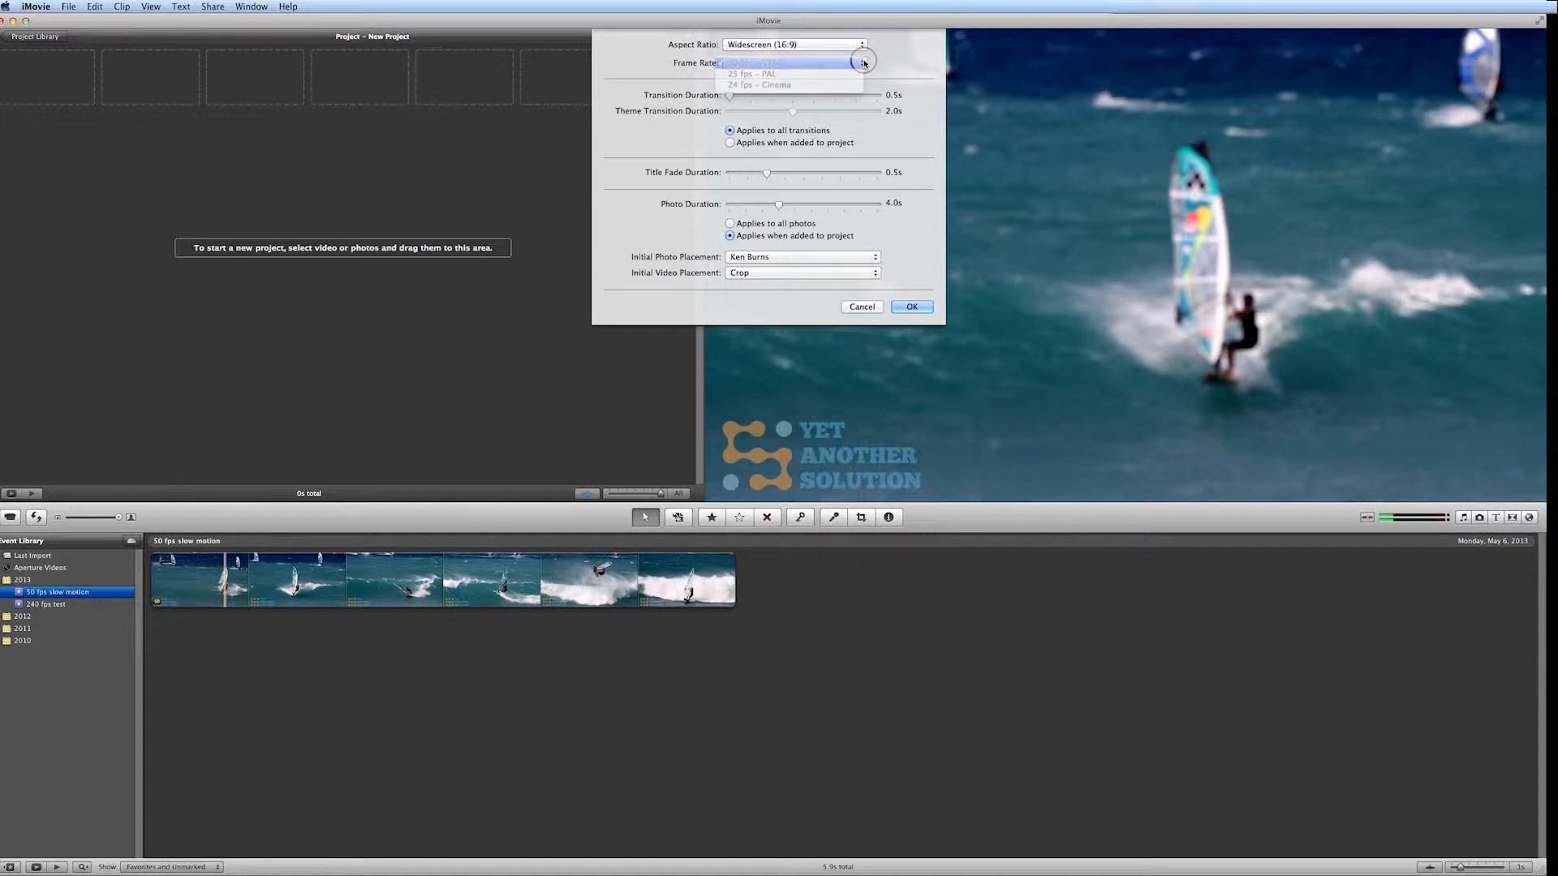
click(785, 74)
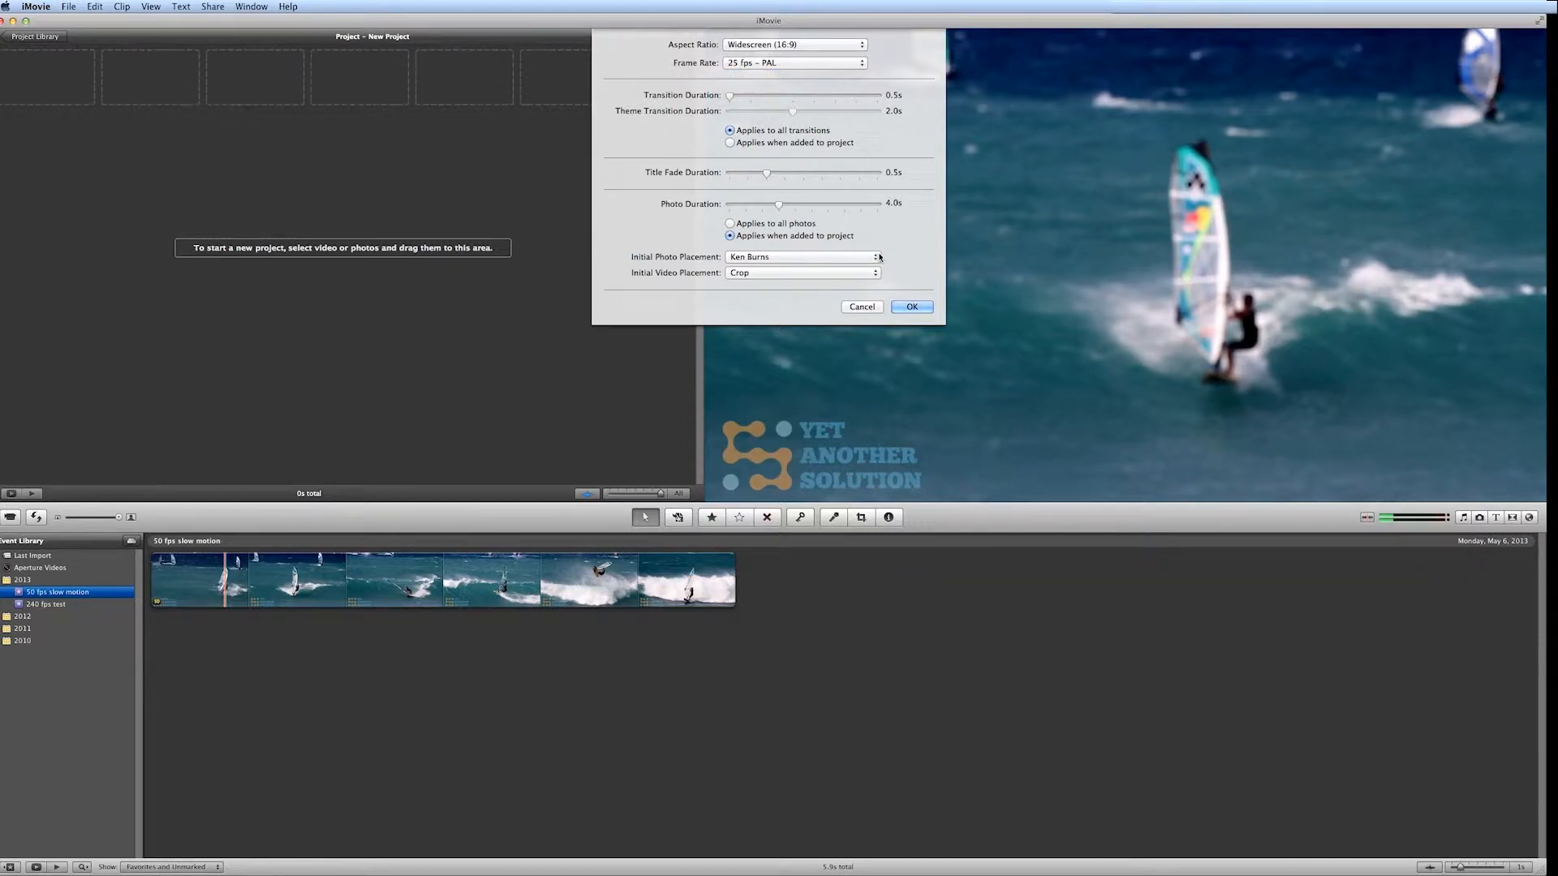
click(926, 309)
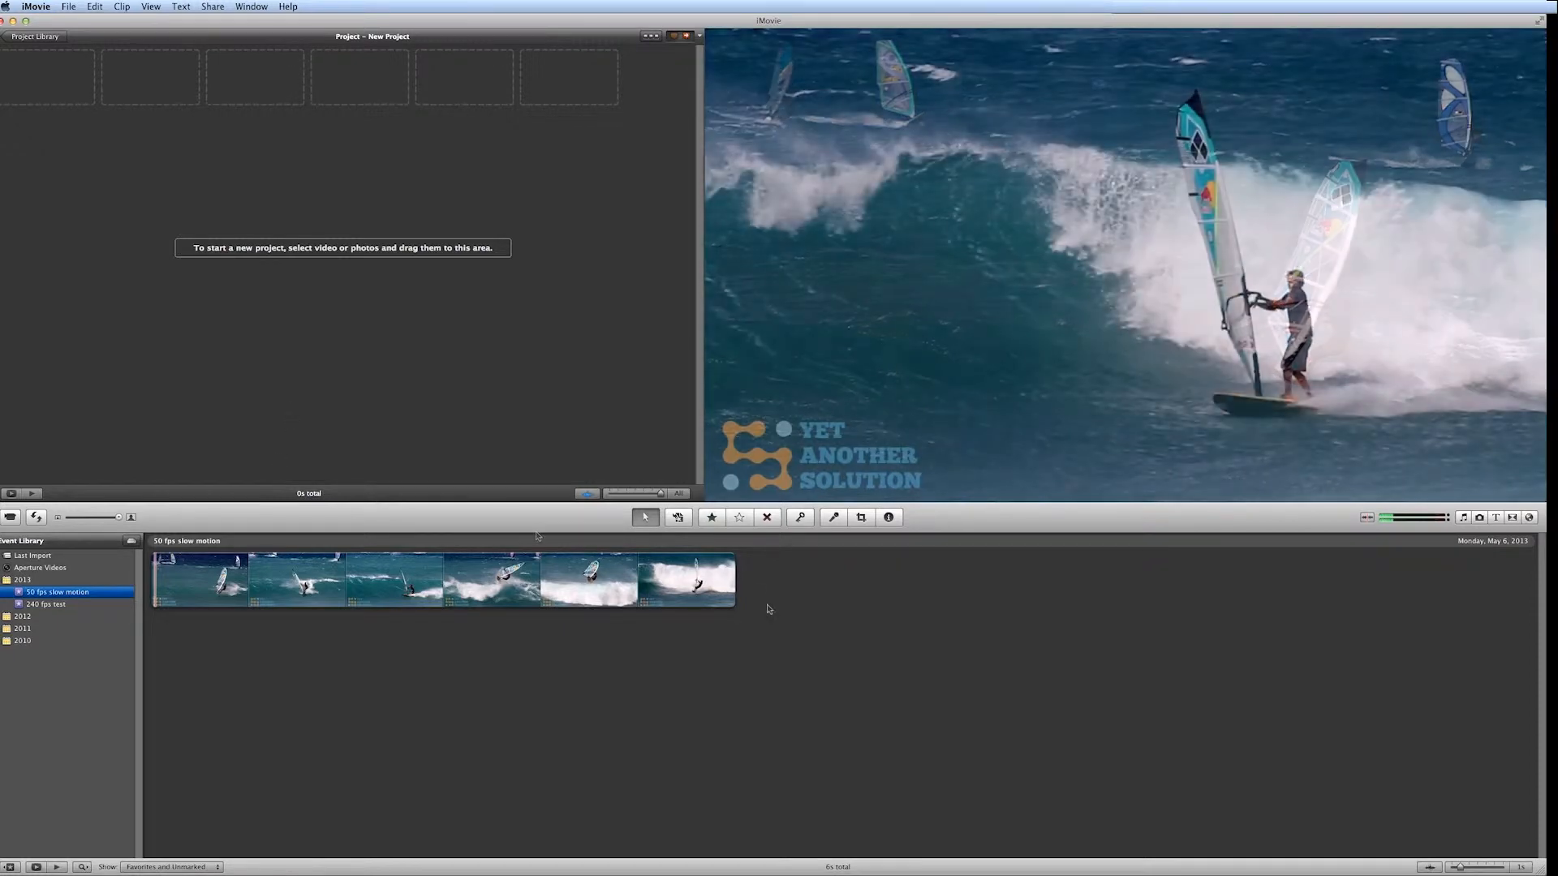
Add the entire windsurfer clip from the 50 fps slow motion event to the empty project.
click(375, 565)
drag(376, 565, 150, 578)
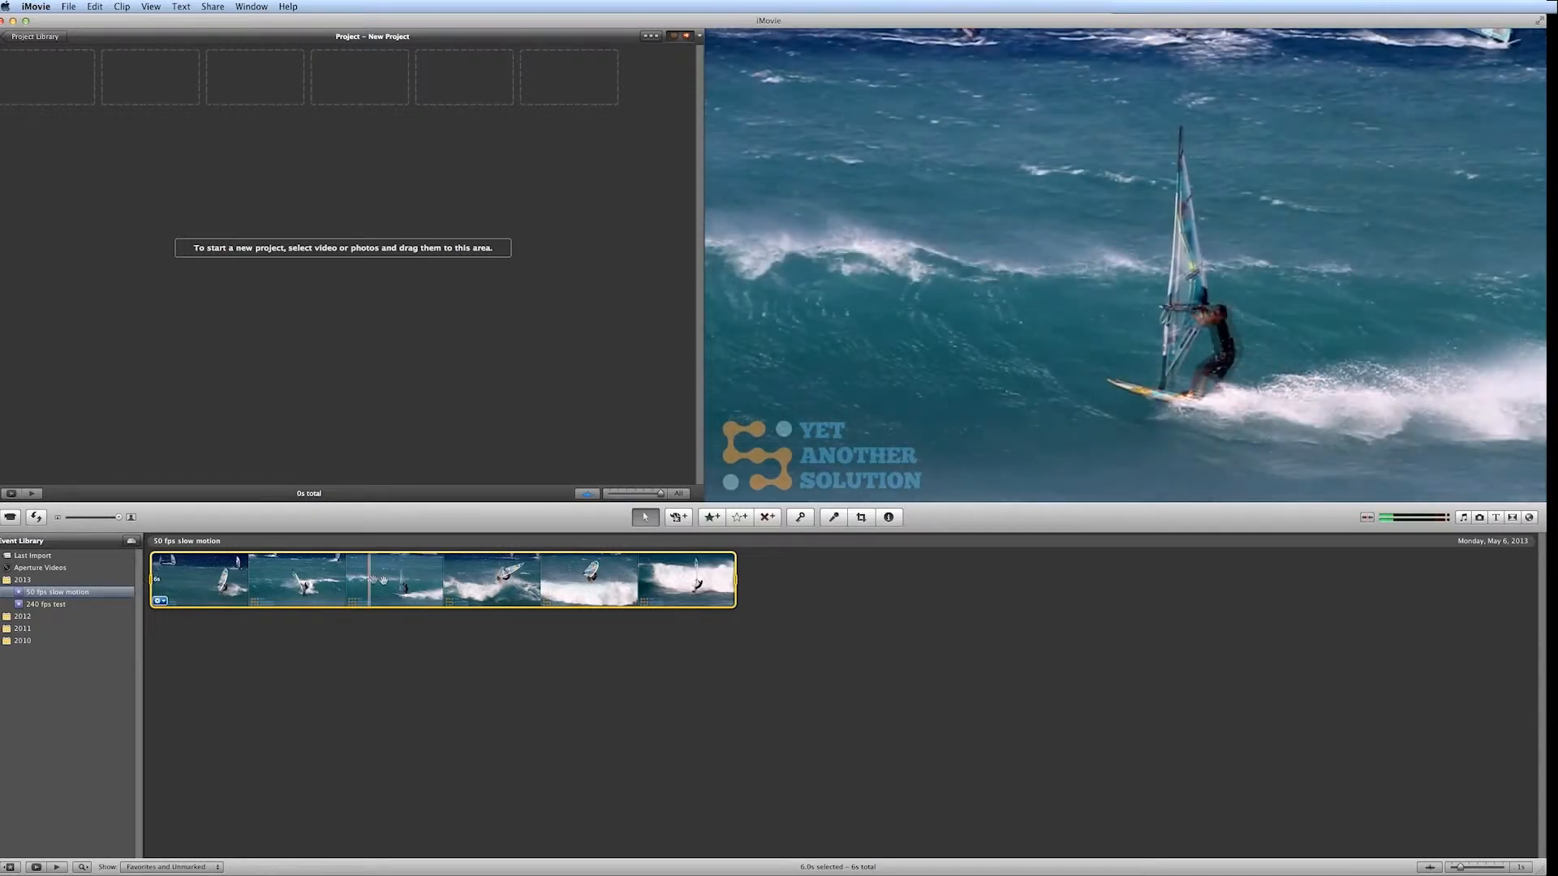
drag(384, 571, 51, 82)
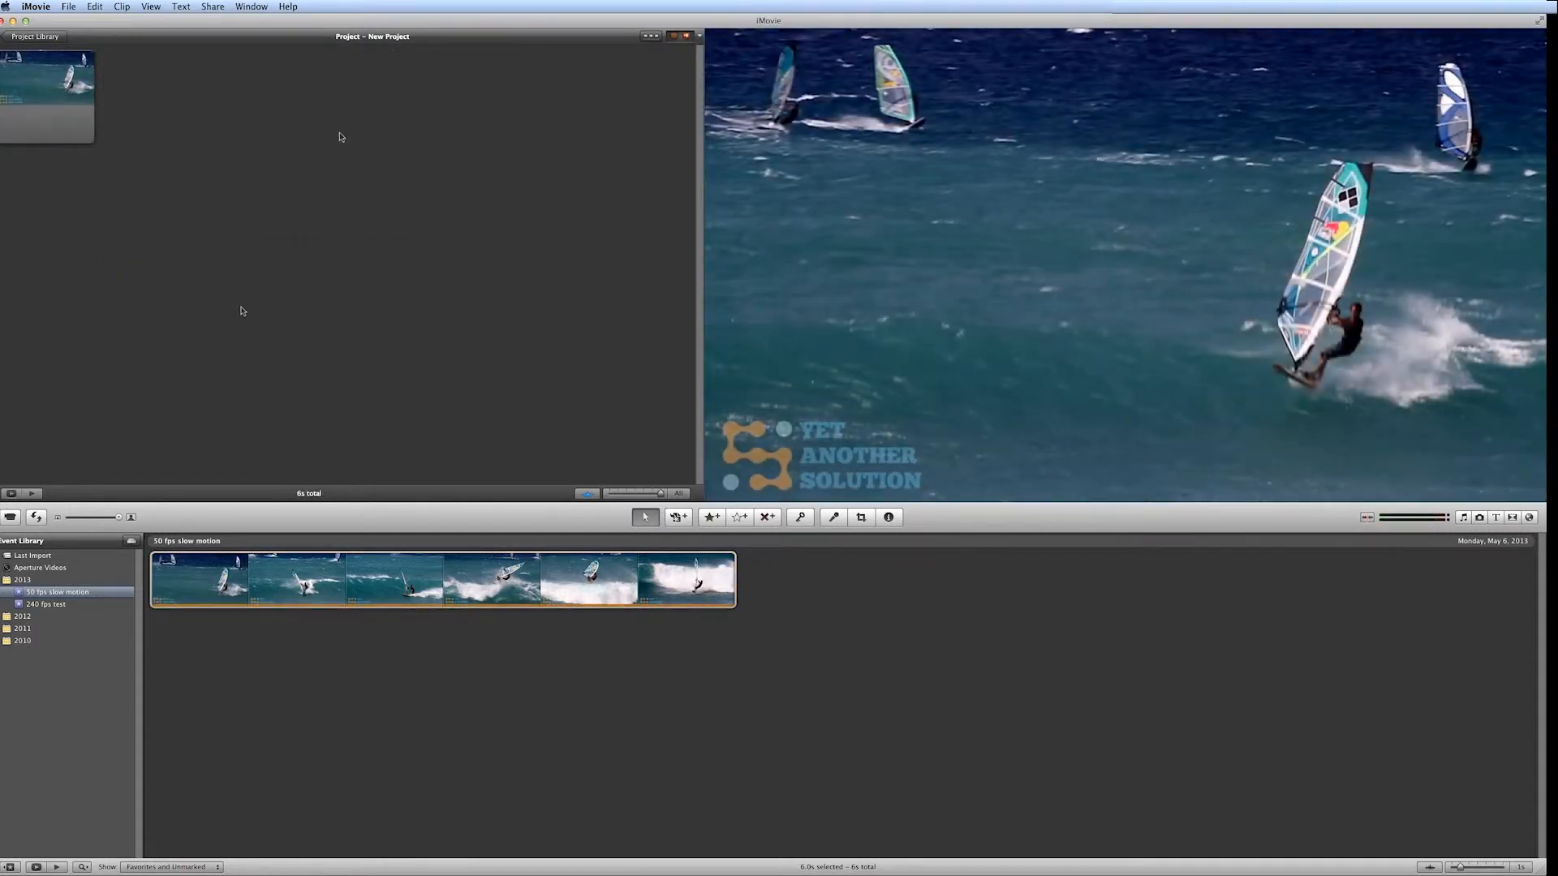
Check the frame rate setting in the project properties and close them without changes.
click(68, 6)
click(104, 112)
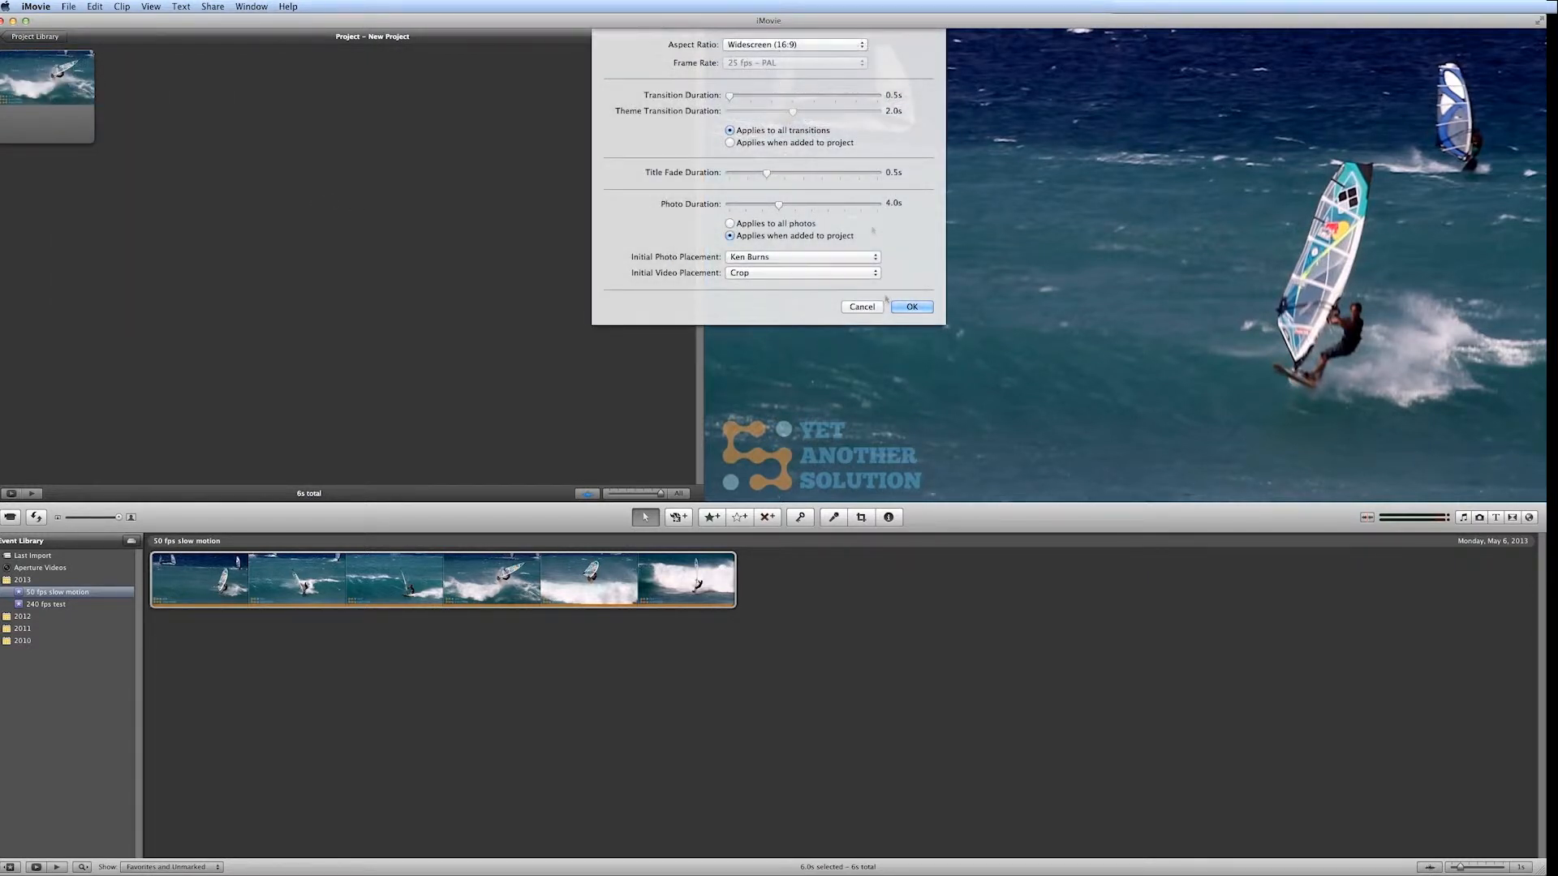
click(862, 307)
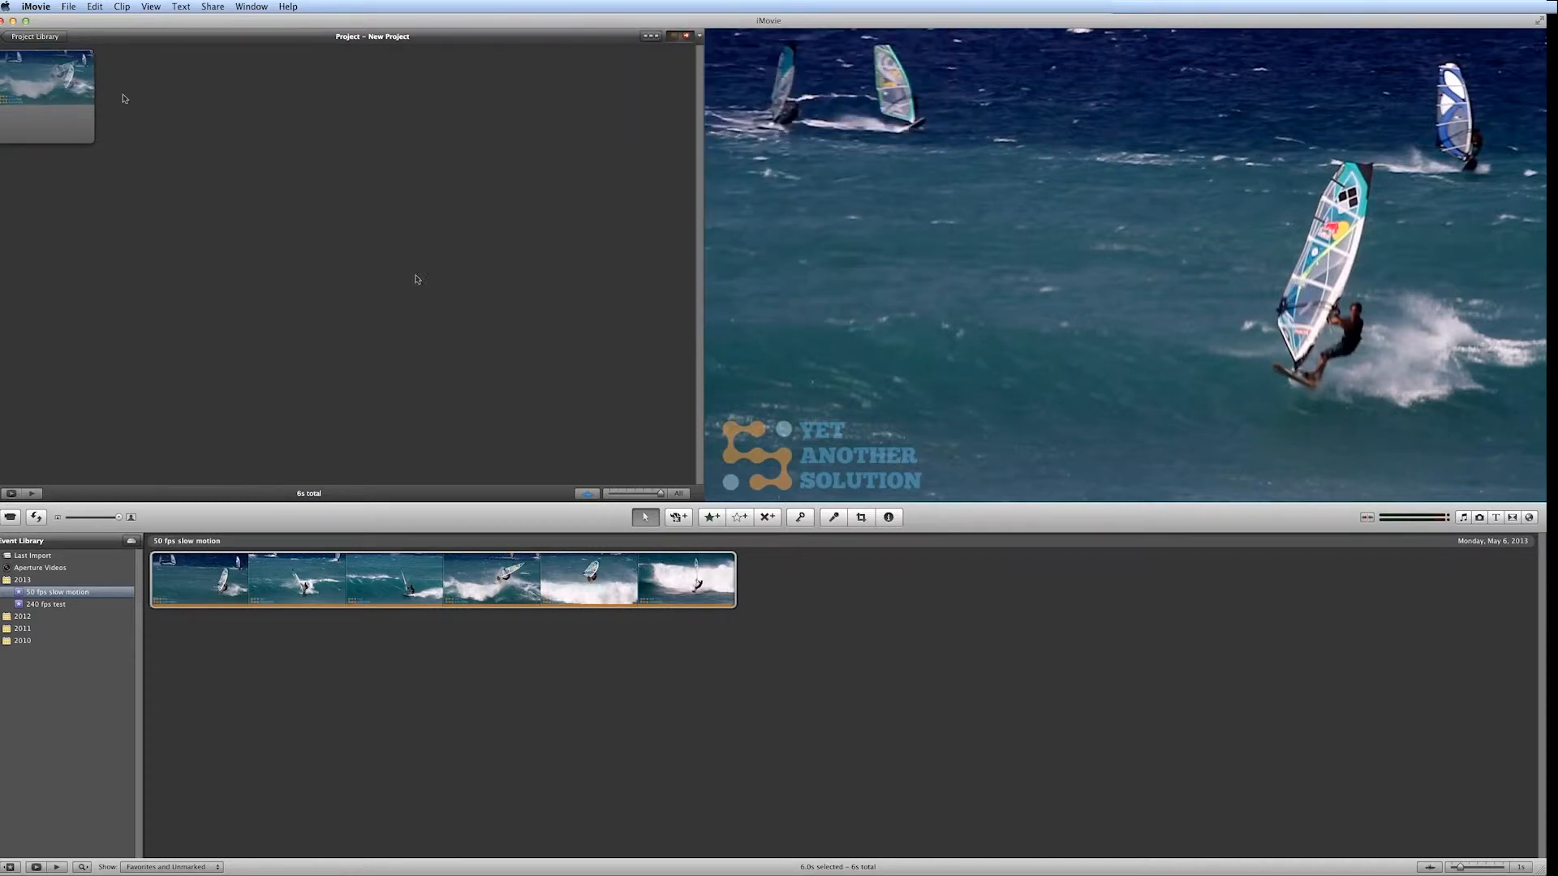
Open the clip adjustments of the windsurfer clip in the project, look at its speed setting and close them without changes.
click(24, 96)
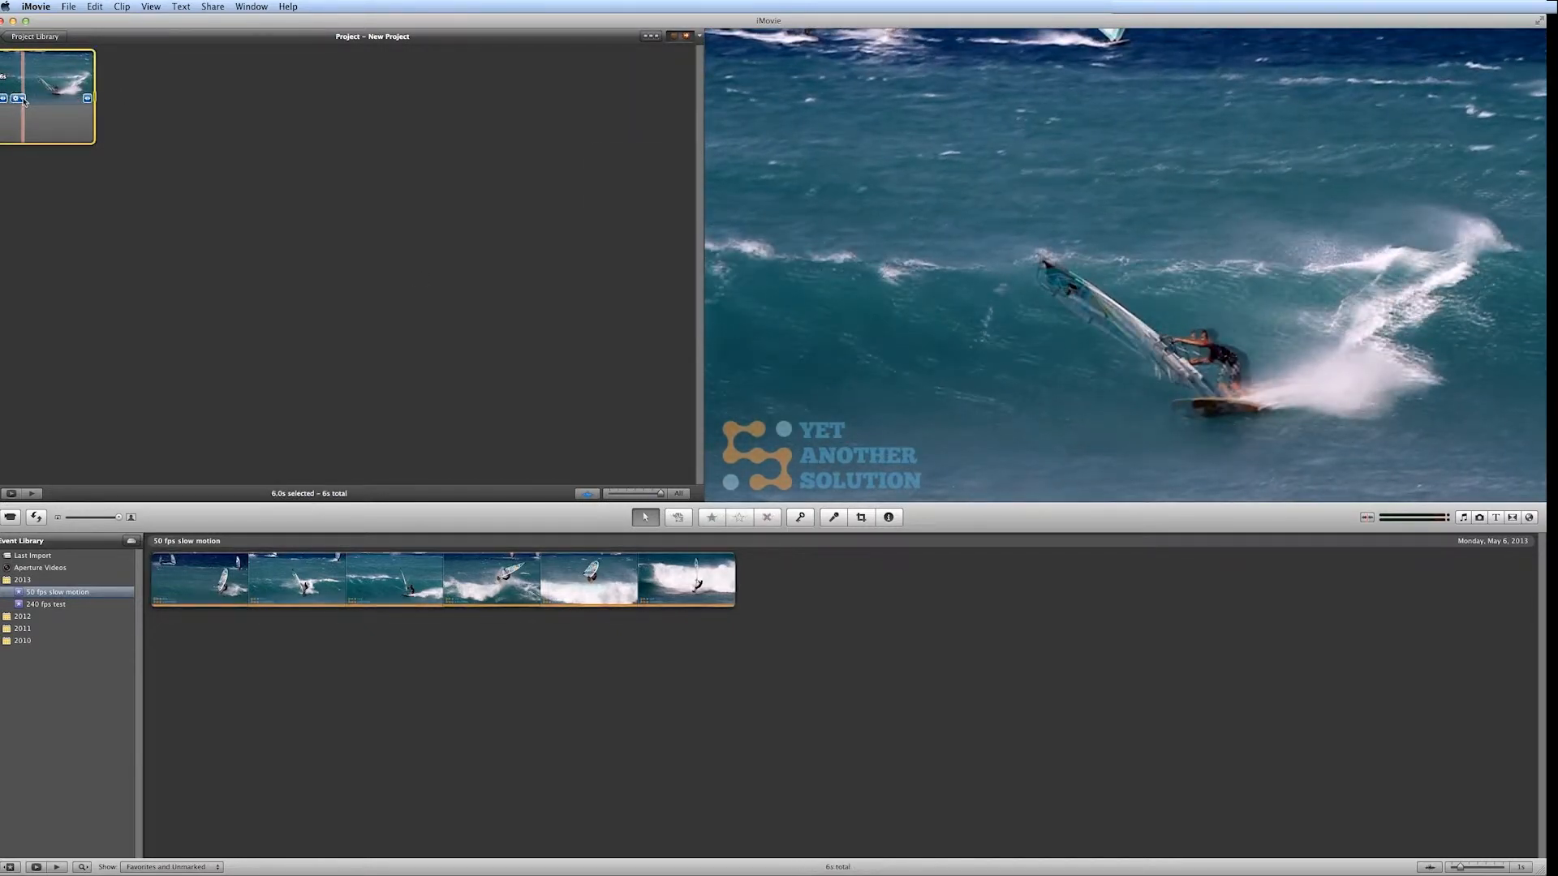
click(22, 98)
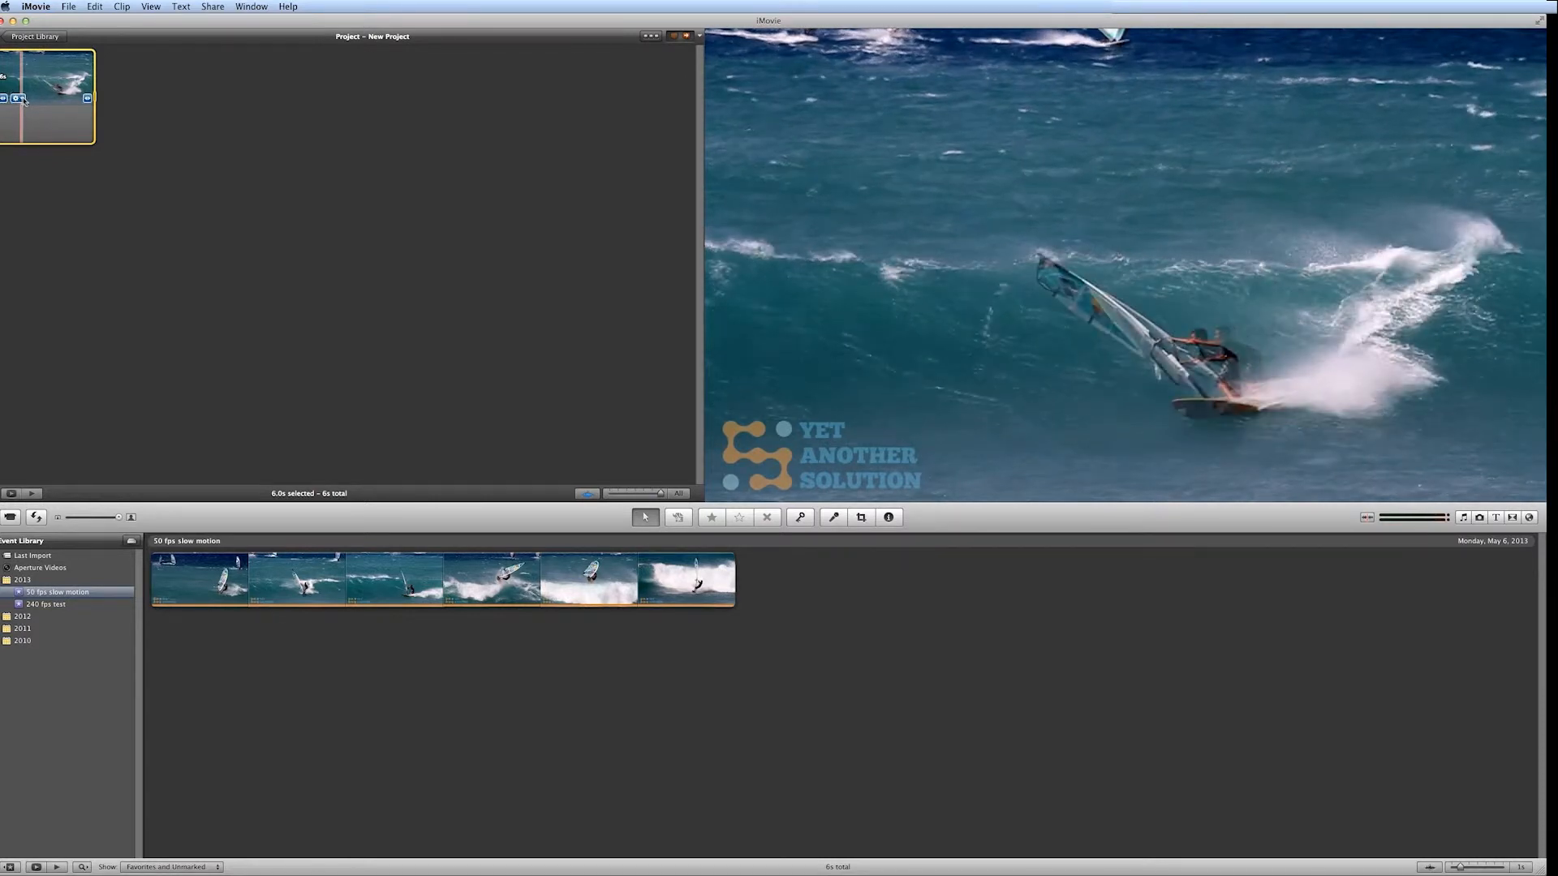
click(22, 99)
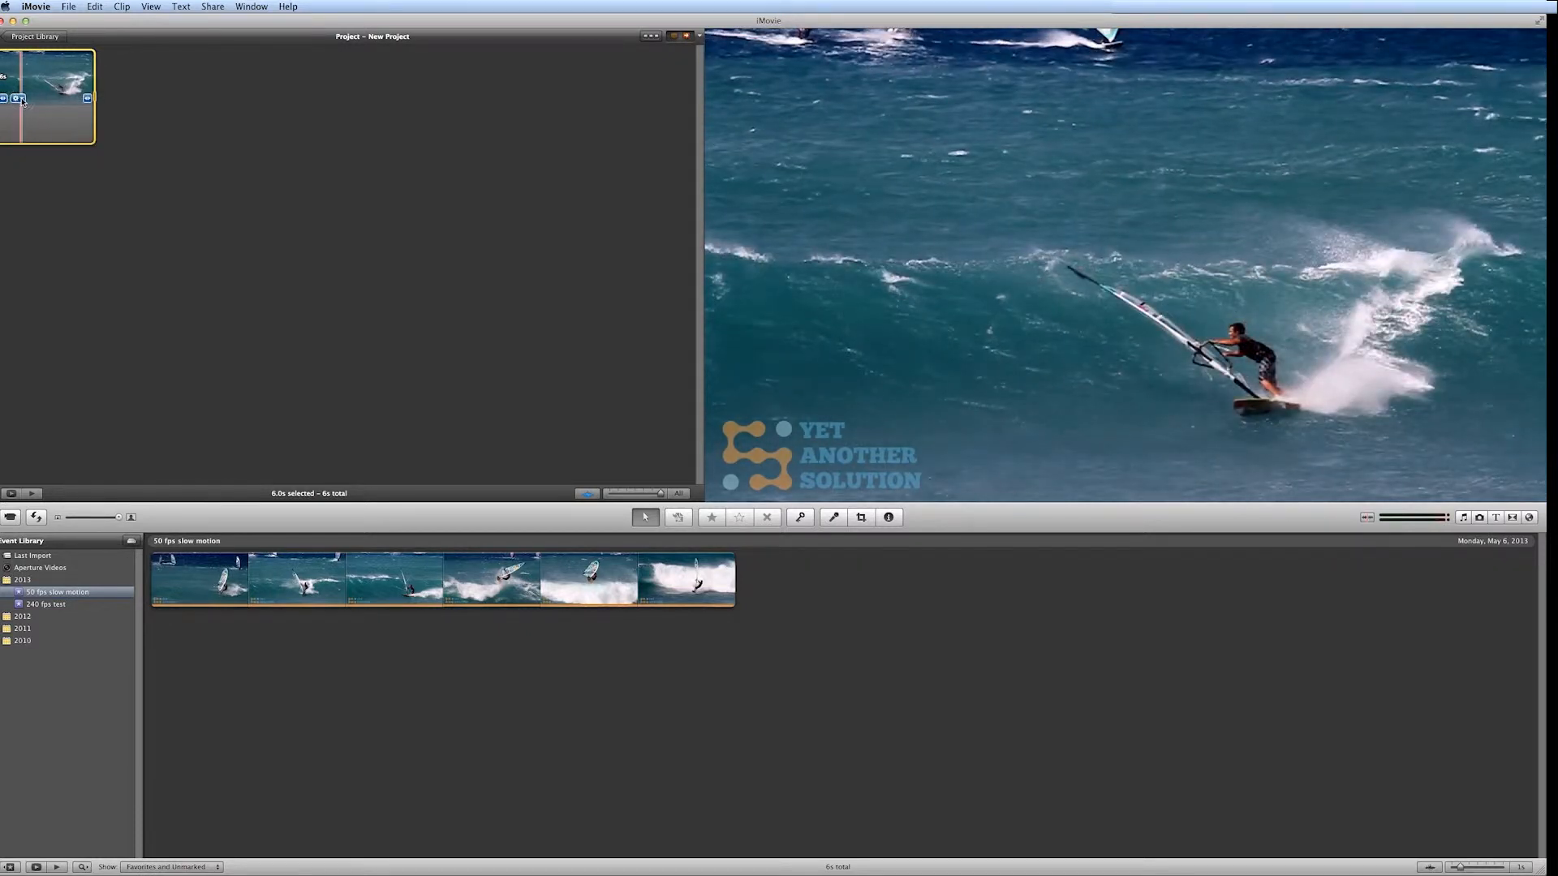
click(21, 98)
click(22, 98)
click(22, 98)
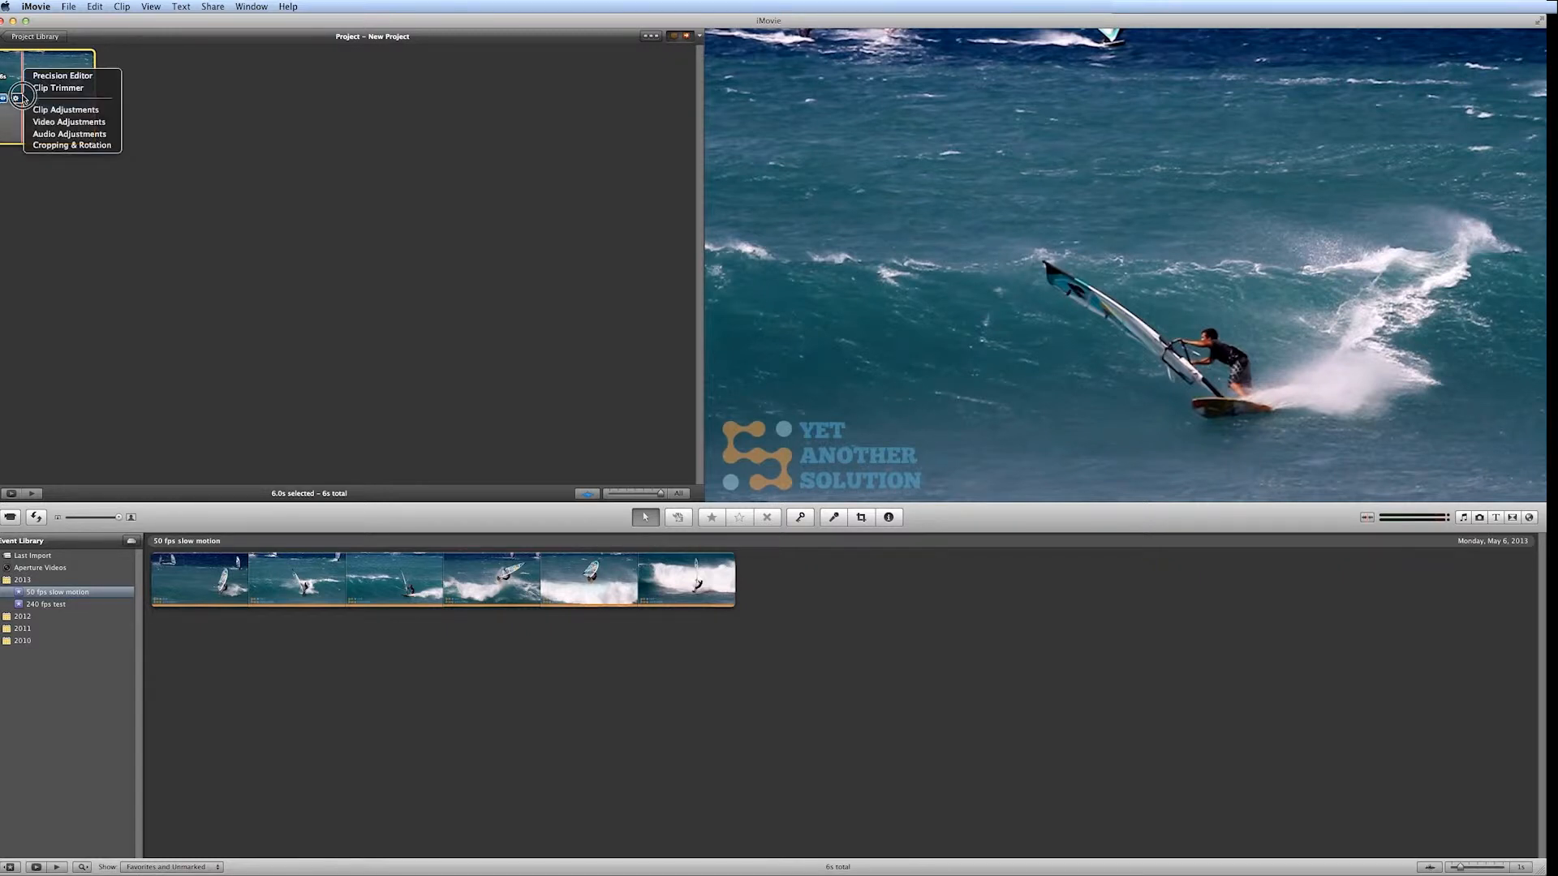
click(53, 111)
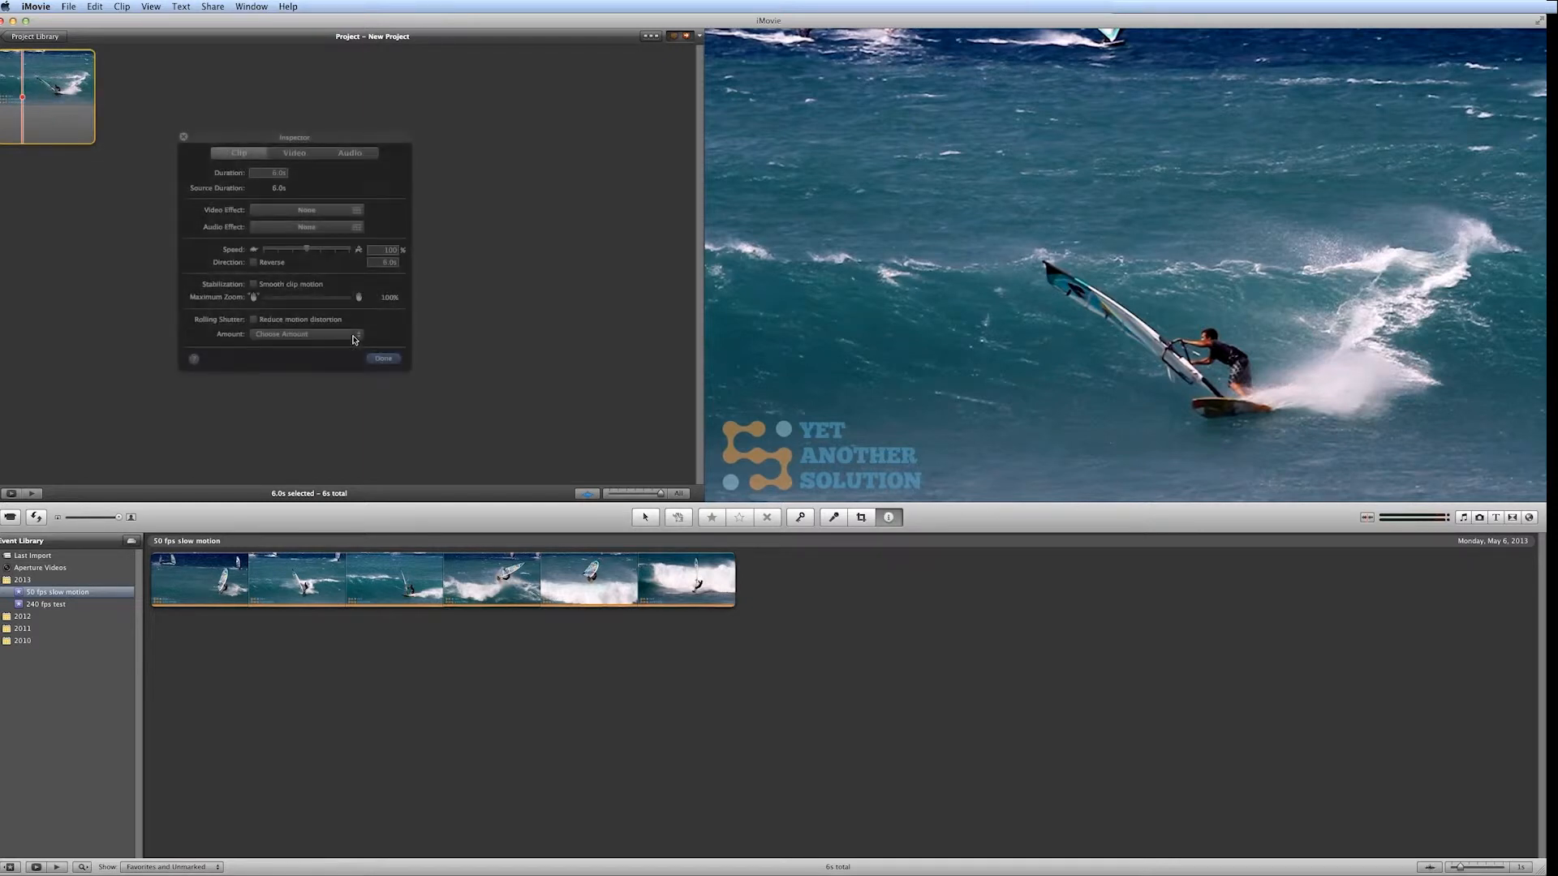
click(183, 138)
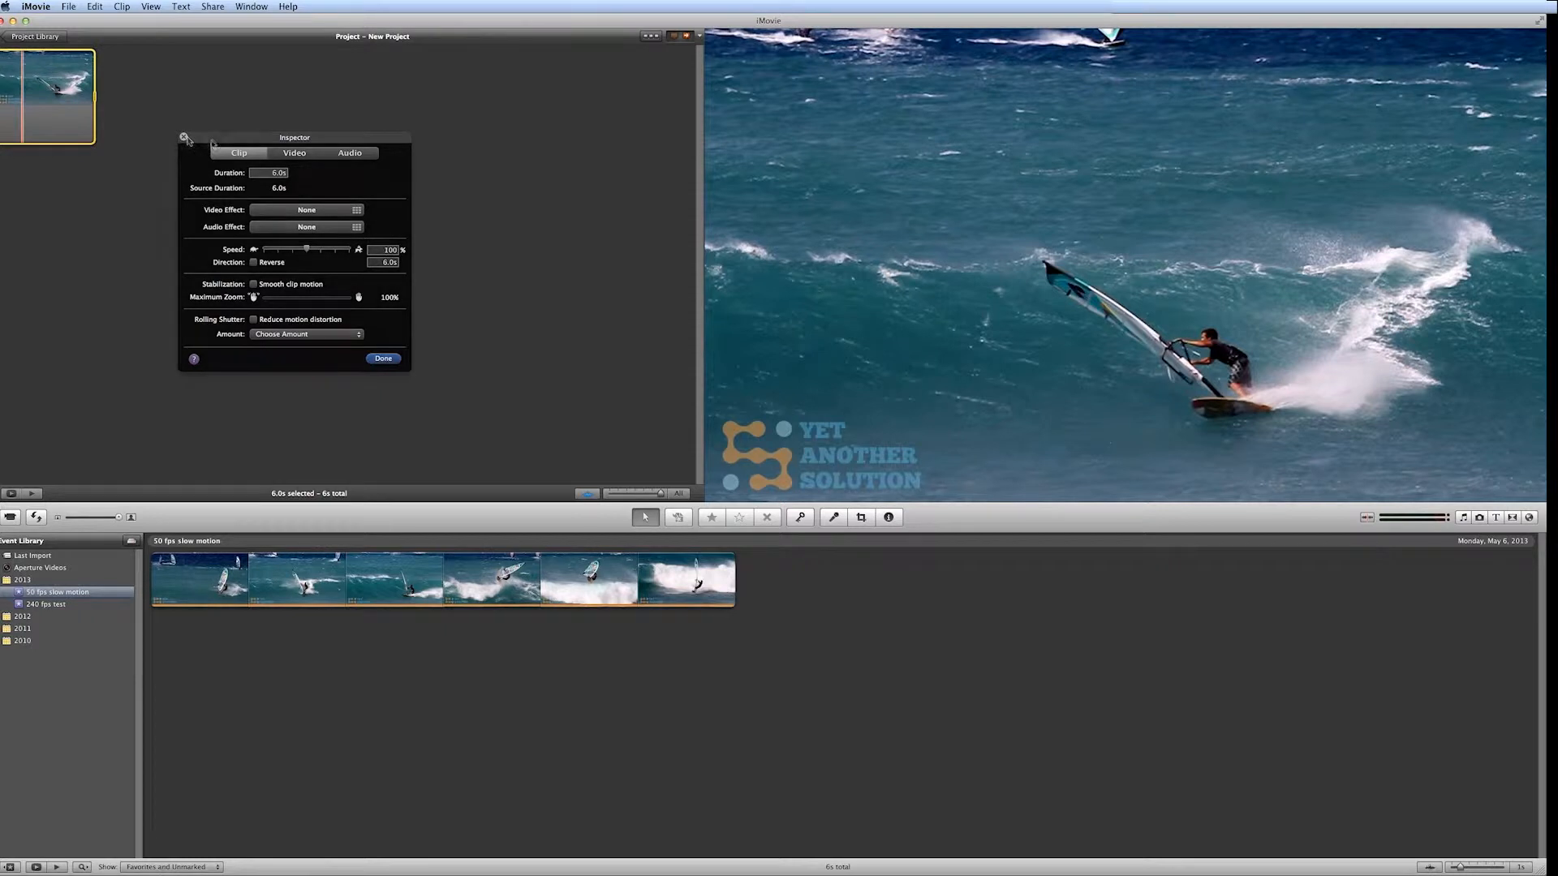
Slow the project's windsurfer clip down to half speed in its clip adjustments and confirm.
click(258, 8)
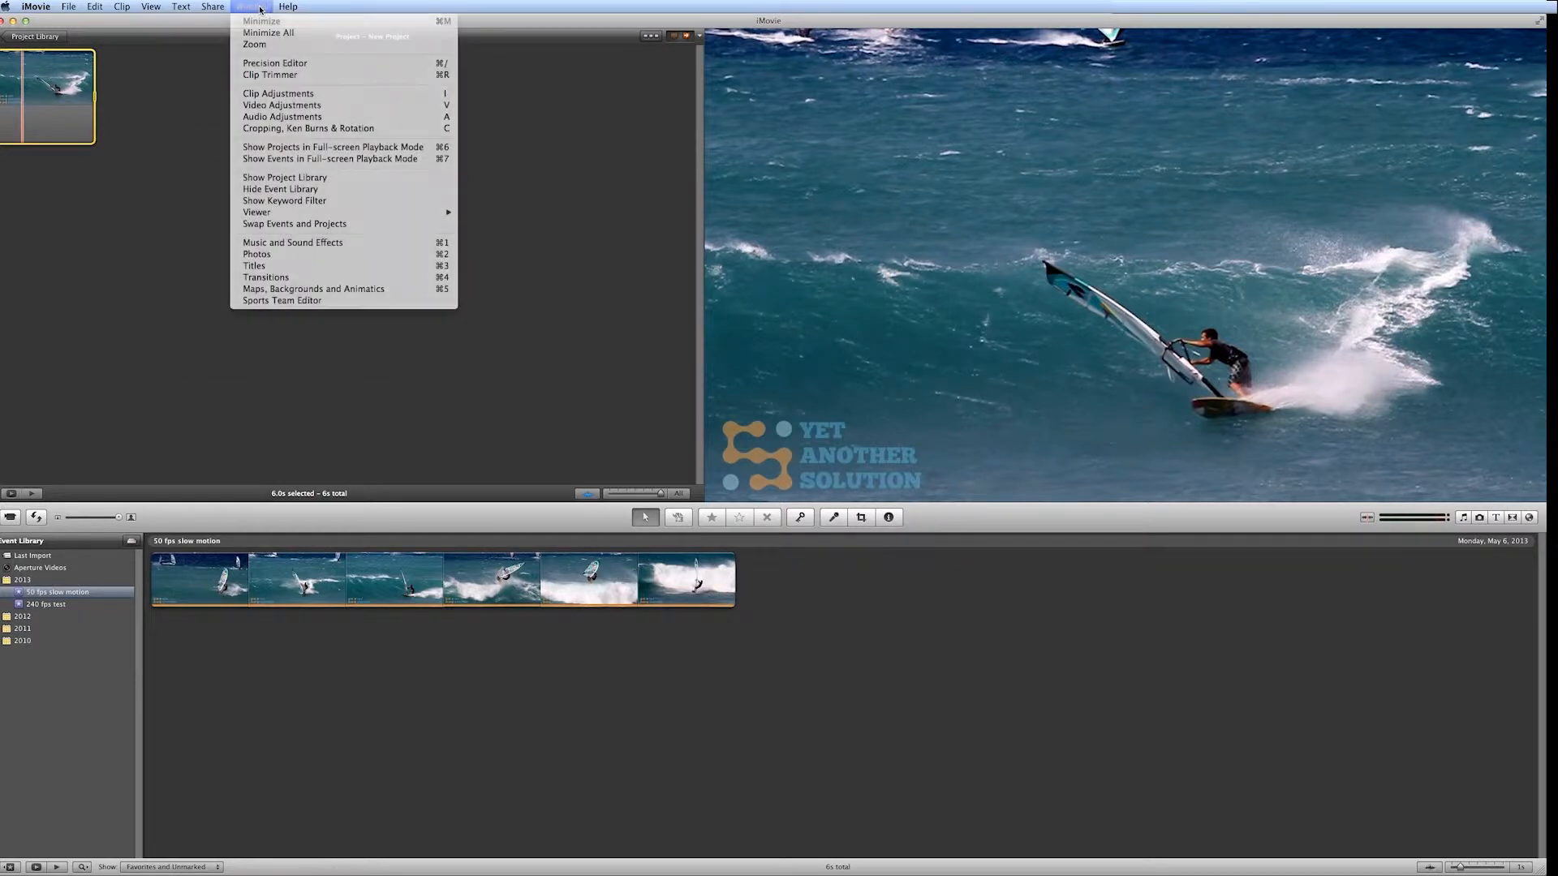
click(297, 95)
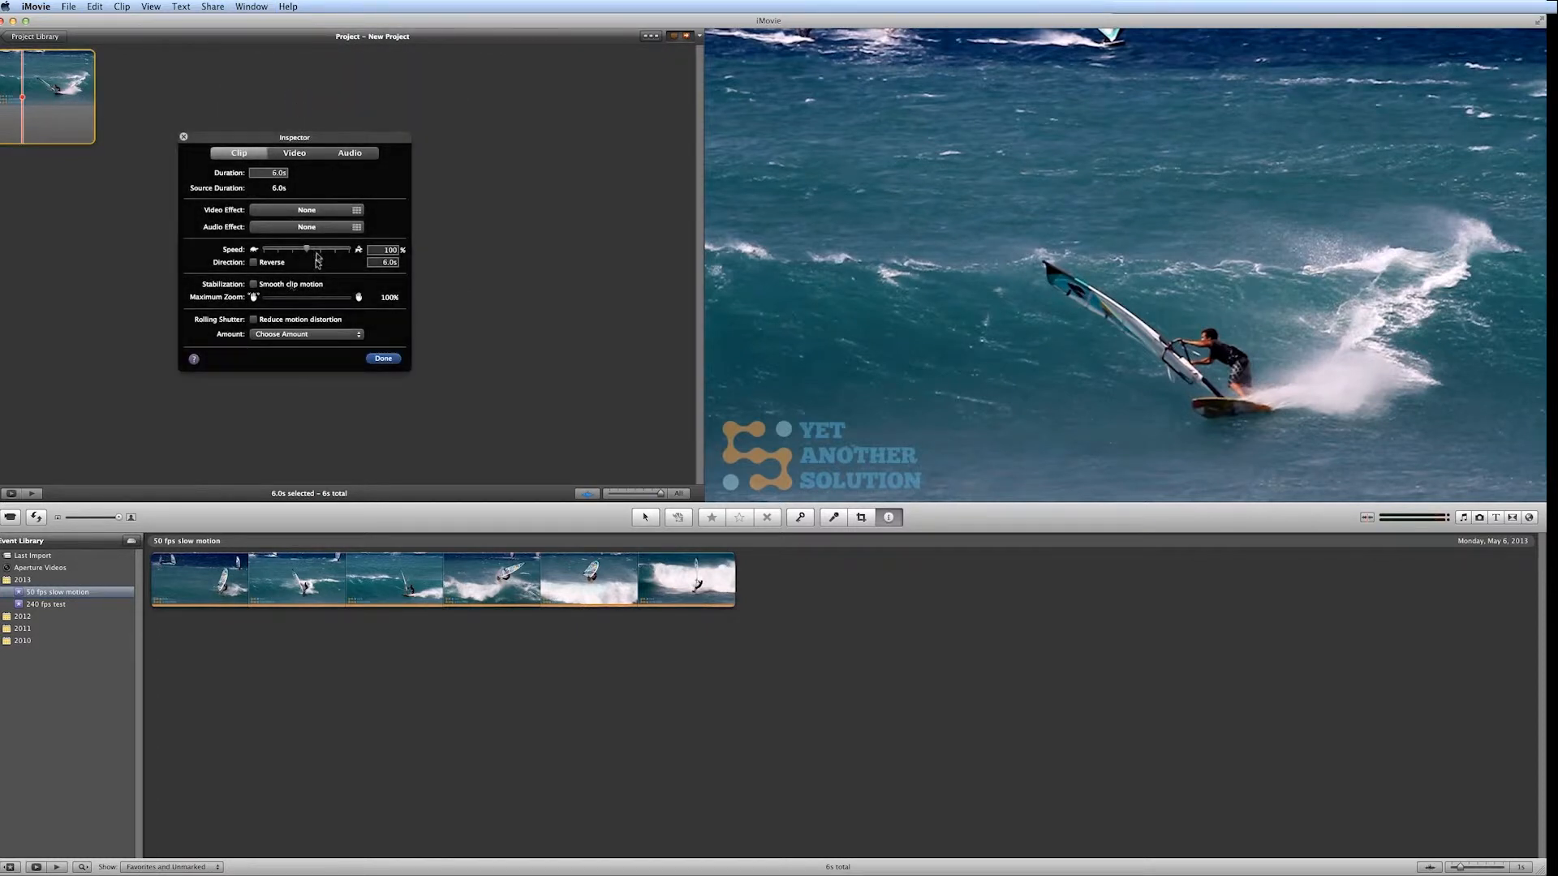
click(303, 248)
drag(304, 249, 298, 251)
click(383, 359)
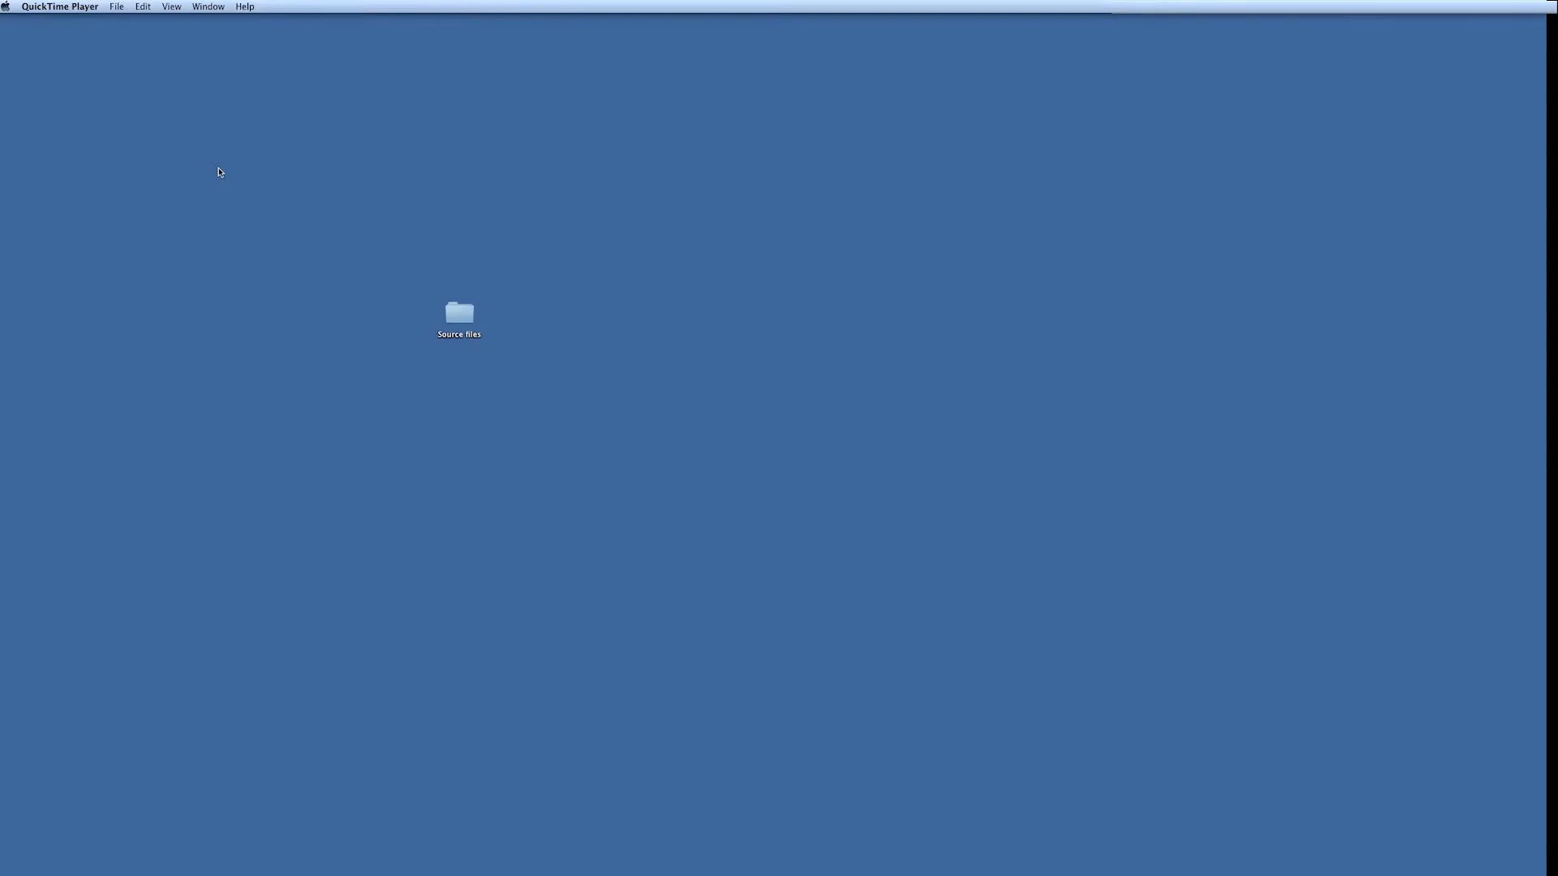
Switch to the PowerPoint presentation, advance to the GoPro CineForm Studio edit tools slide and hide PowerPoint.
key(super+Tab)
key(super+Tab)
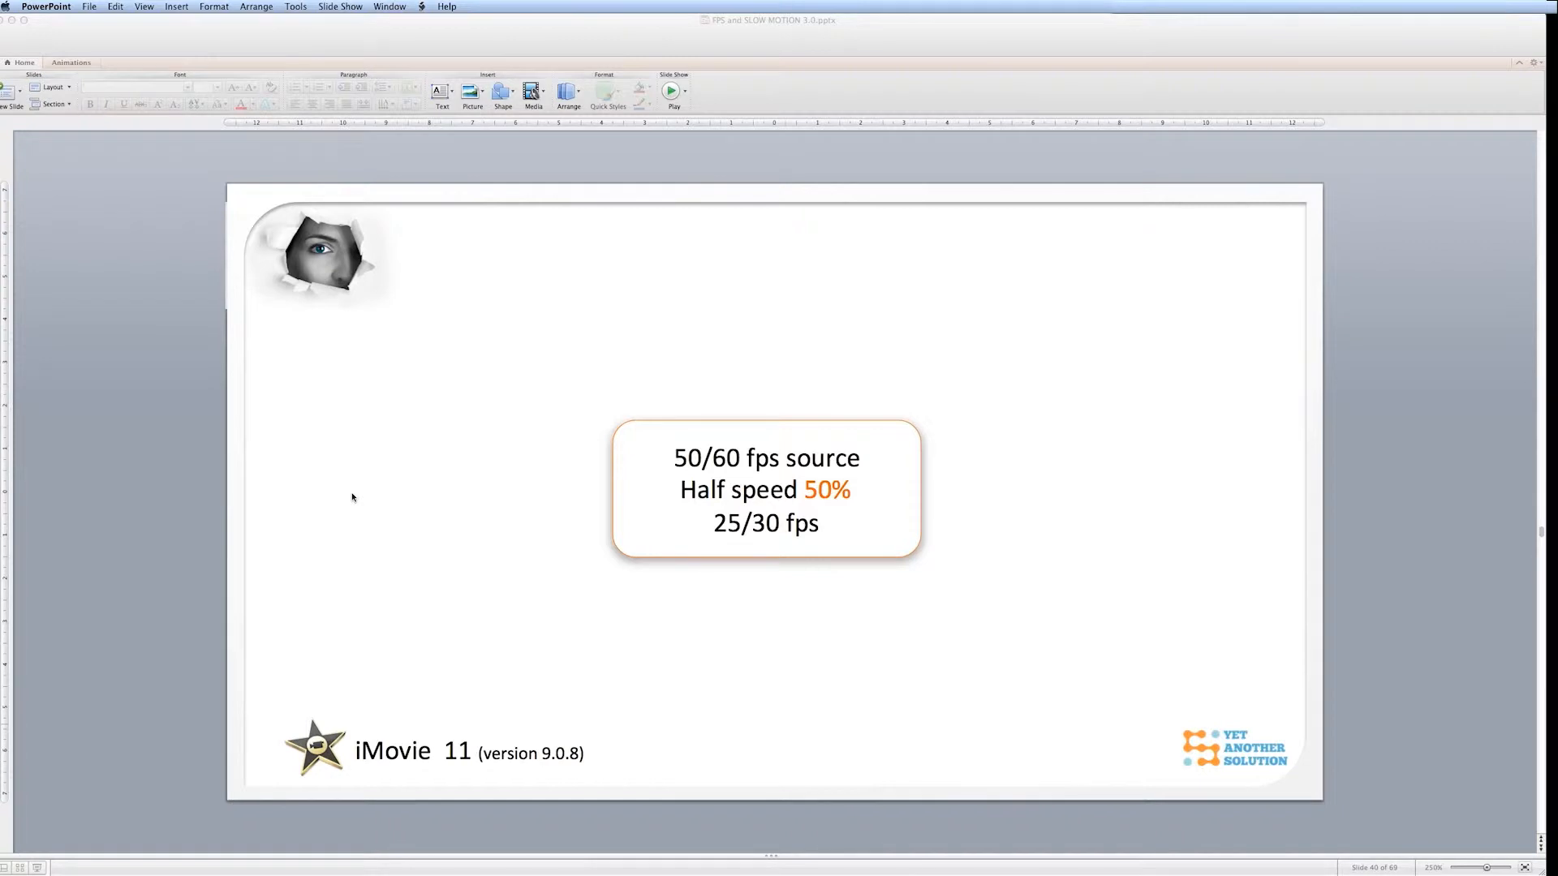
key(Down)
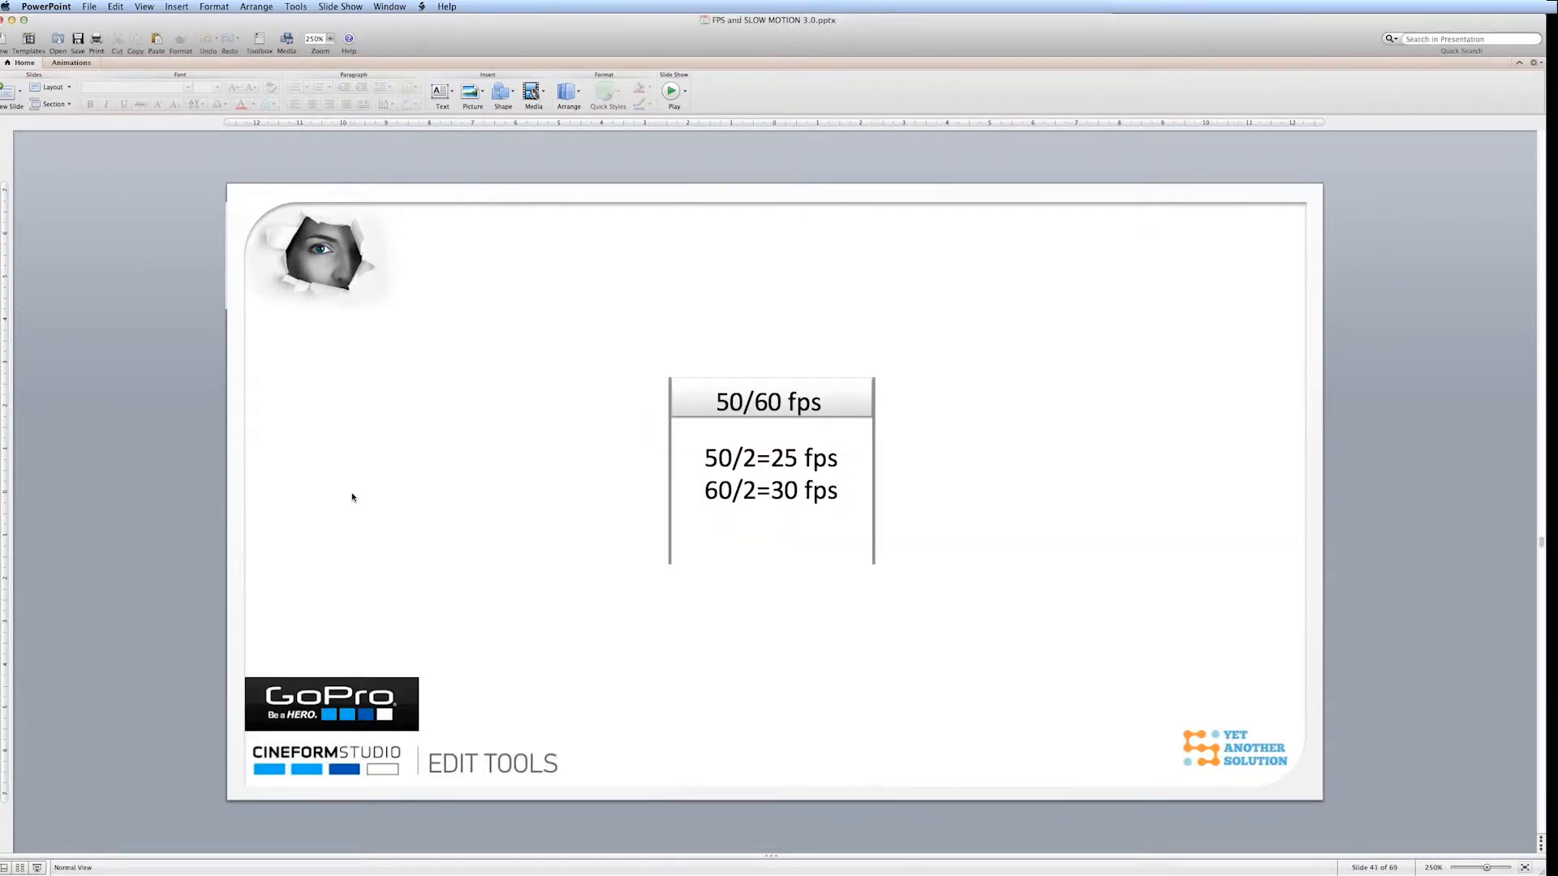
key(super+h)
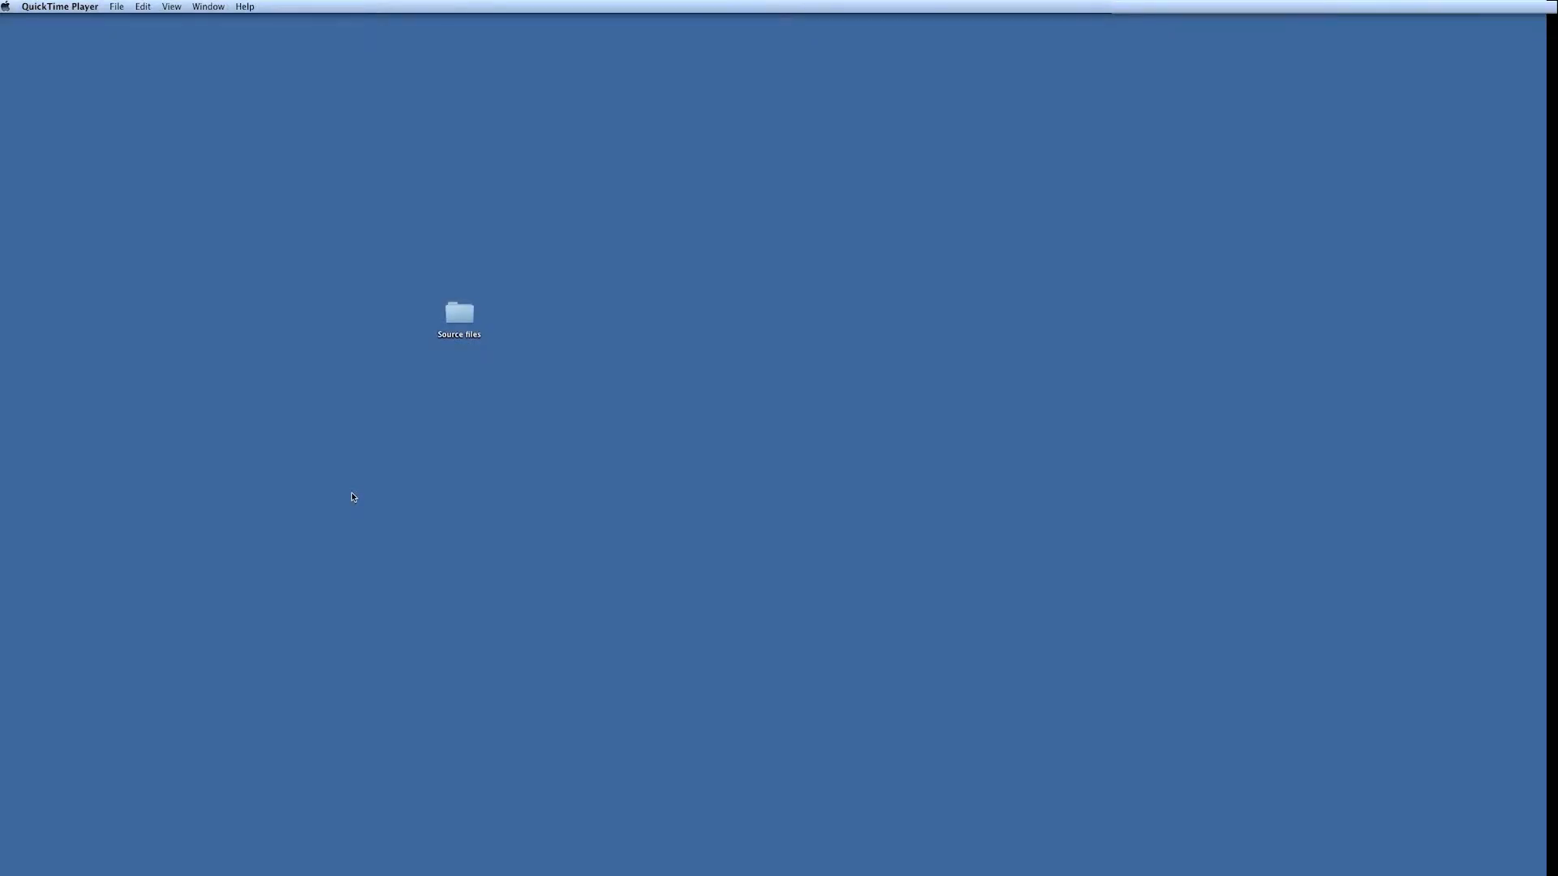
Switch to GoPro CineForm Studio and set the 6-second windsurfer clip's conversion frame rate to 25p.
key(super+Tab)
key(super+Tab)
key(super+Tab)
key(super+Tab)
key(super+Tab)
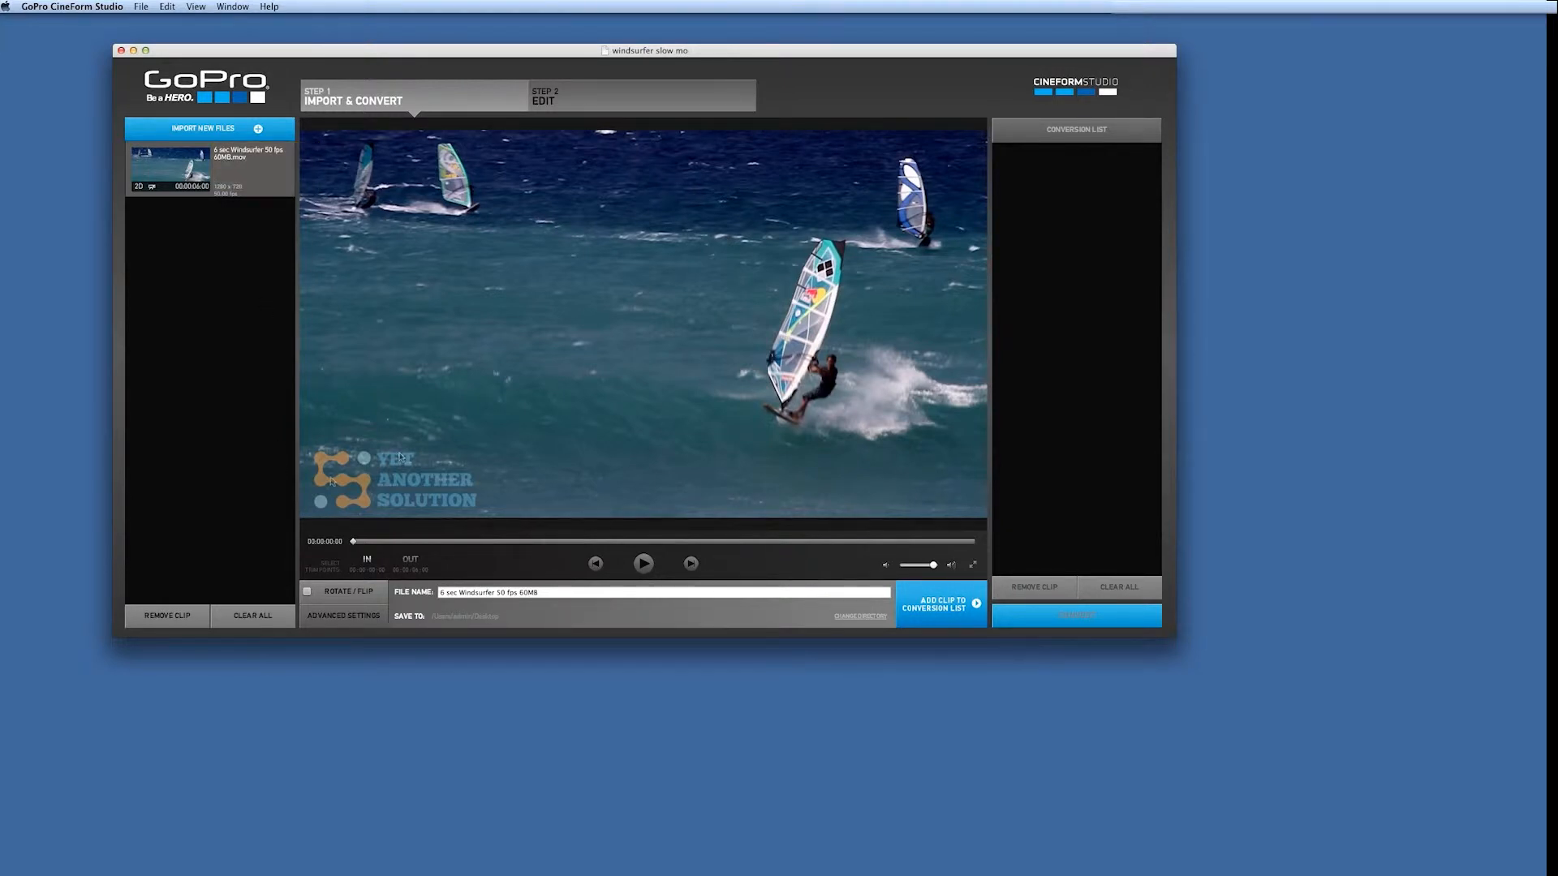
click(203, 183)
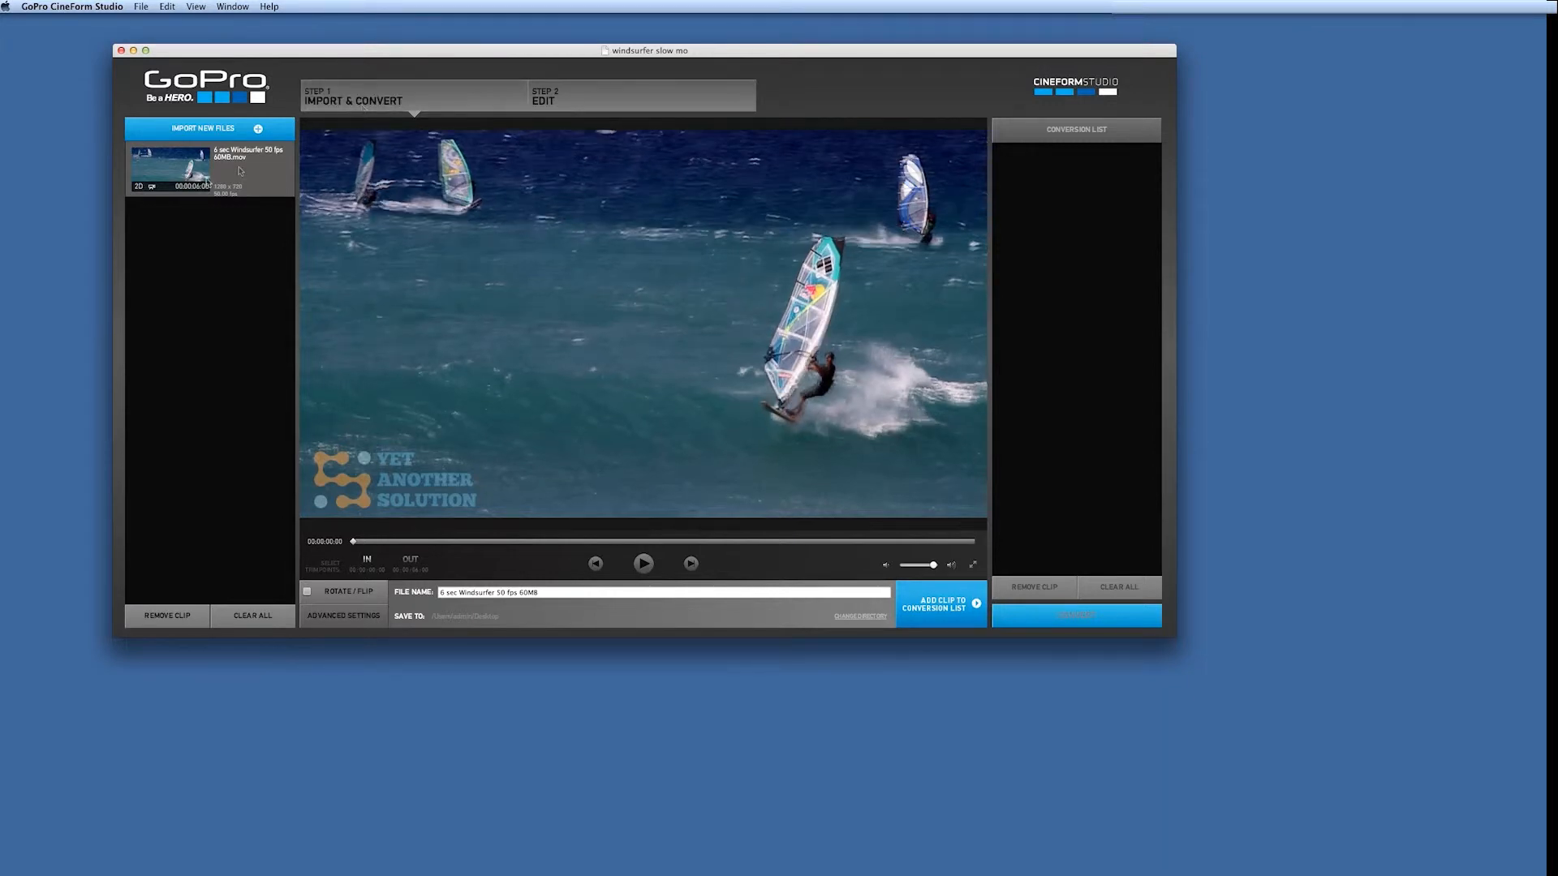
click(358, 616)
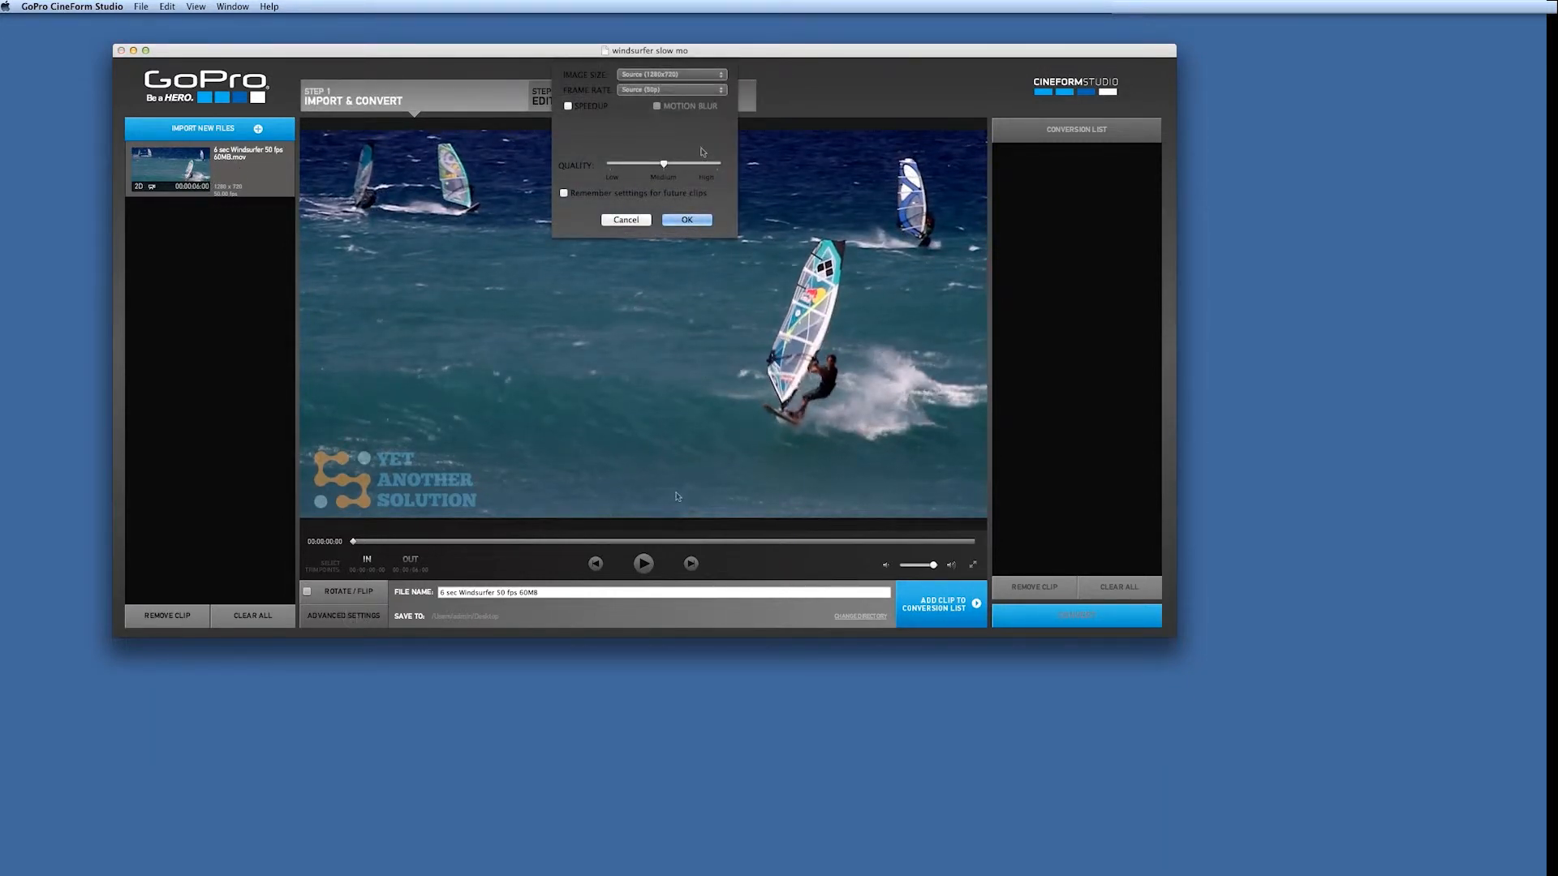
click(721, 93)
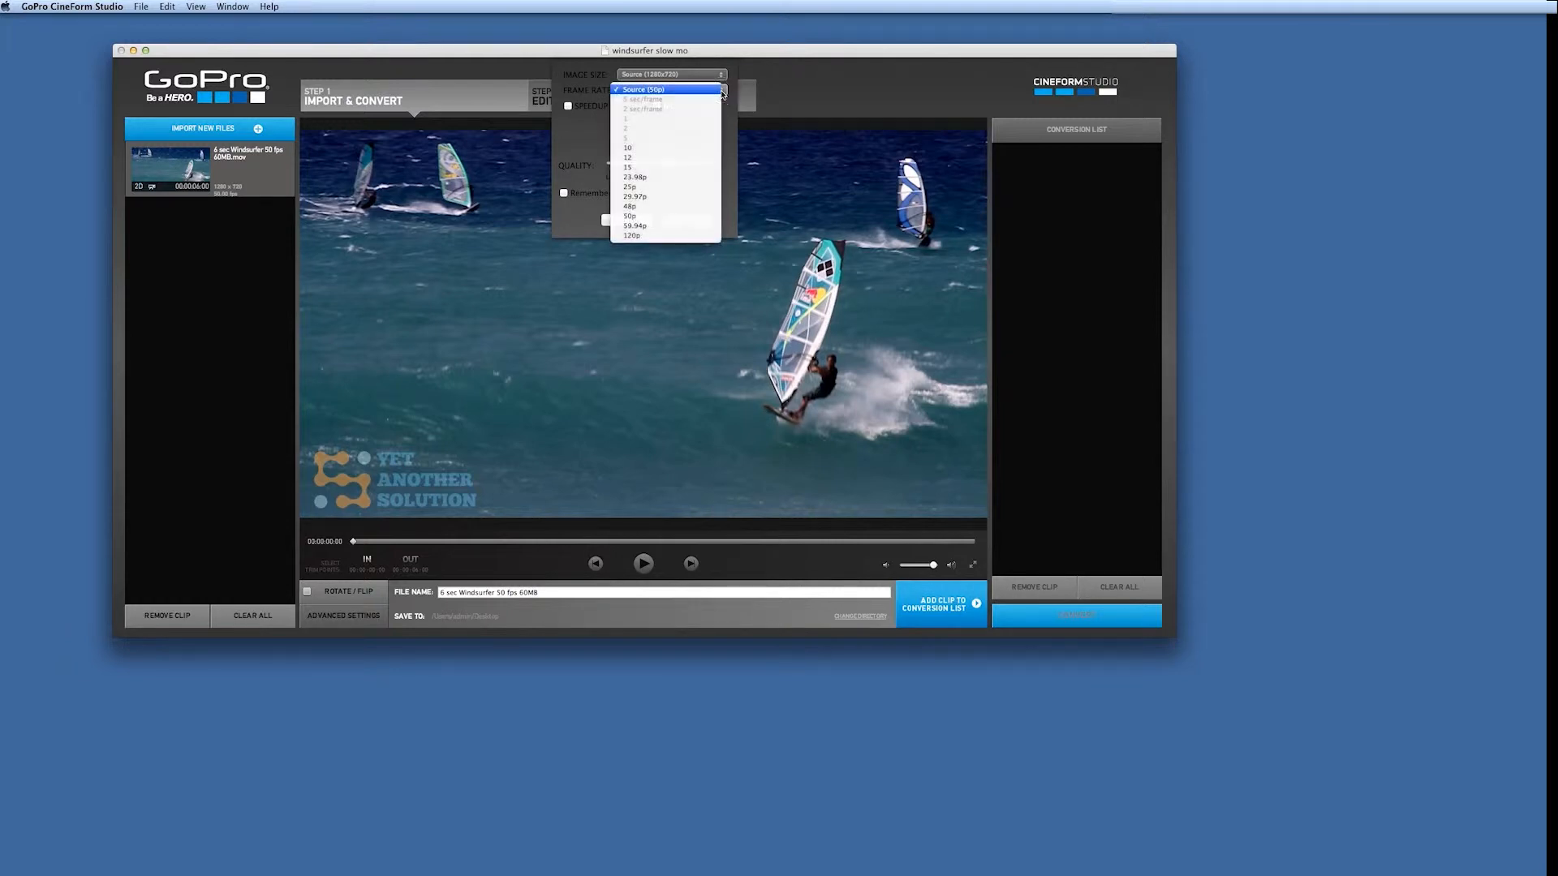
click(641, 187)
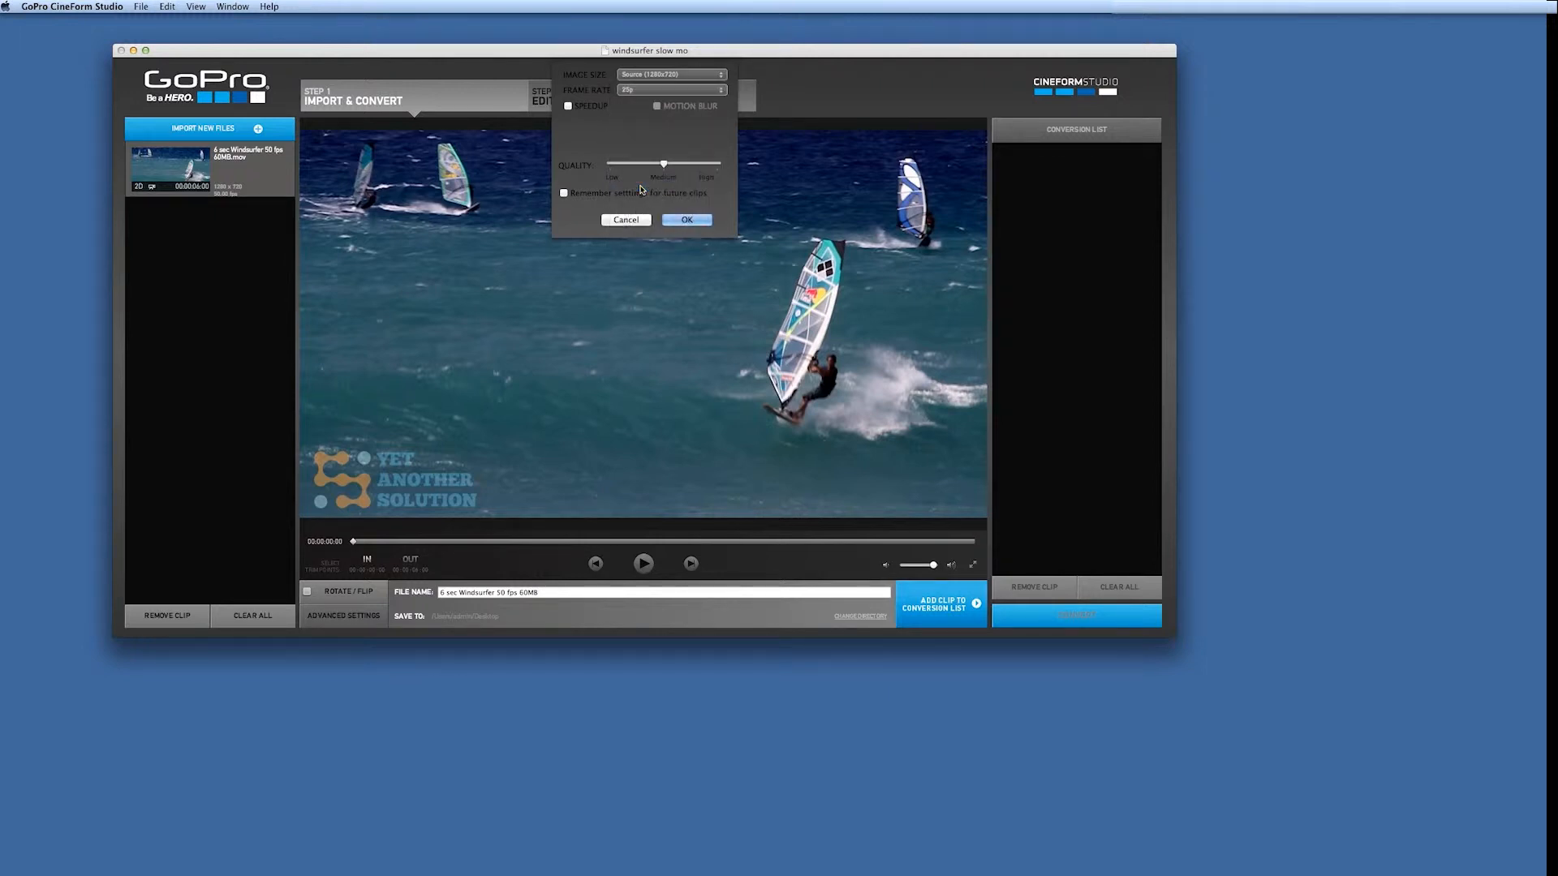
click(690, 222)
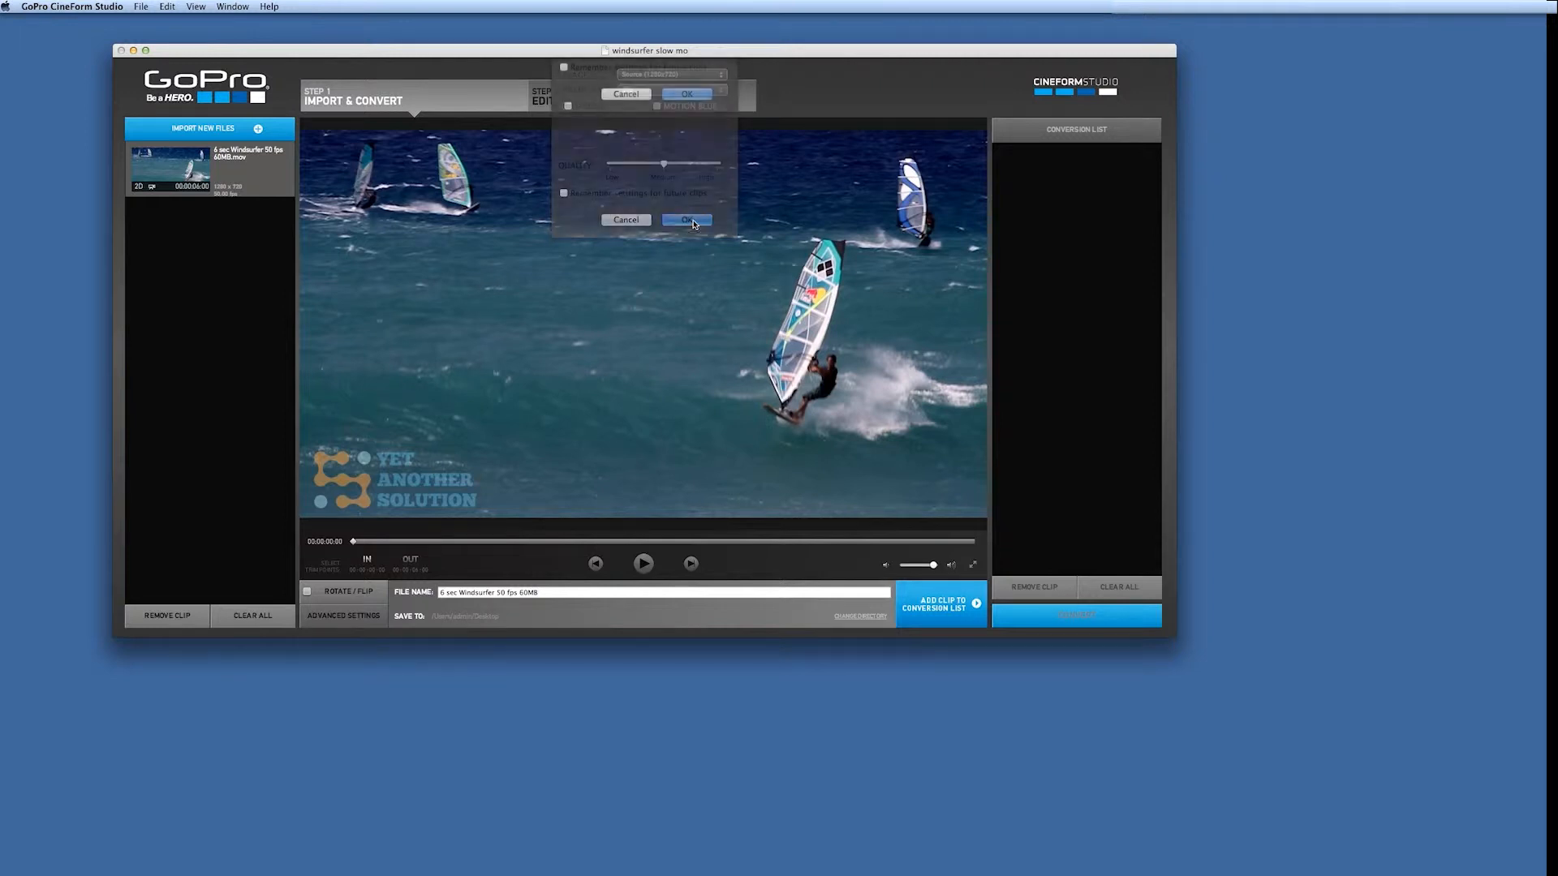
Try to convert the 6-second windsurfer clip through the conversion list and dismiss the problem report.
click(951, 609)
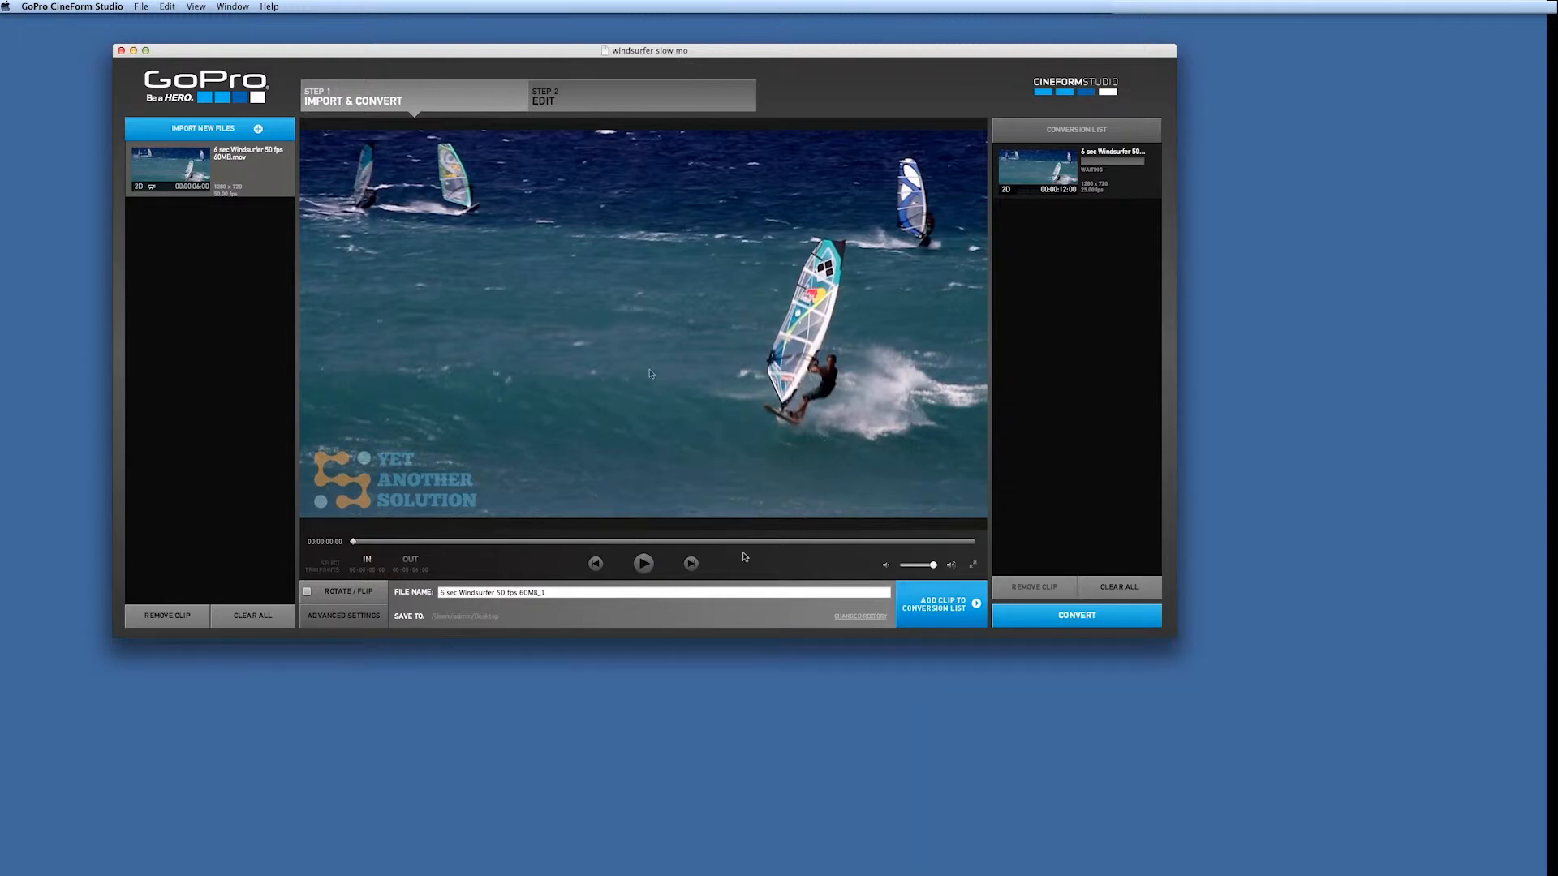
click(1083, 617)
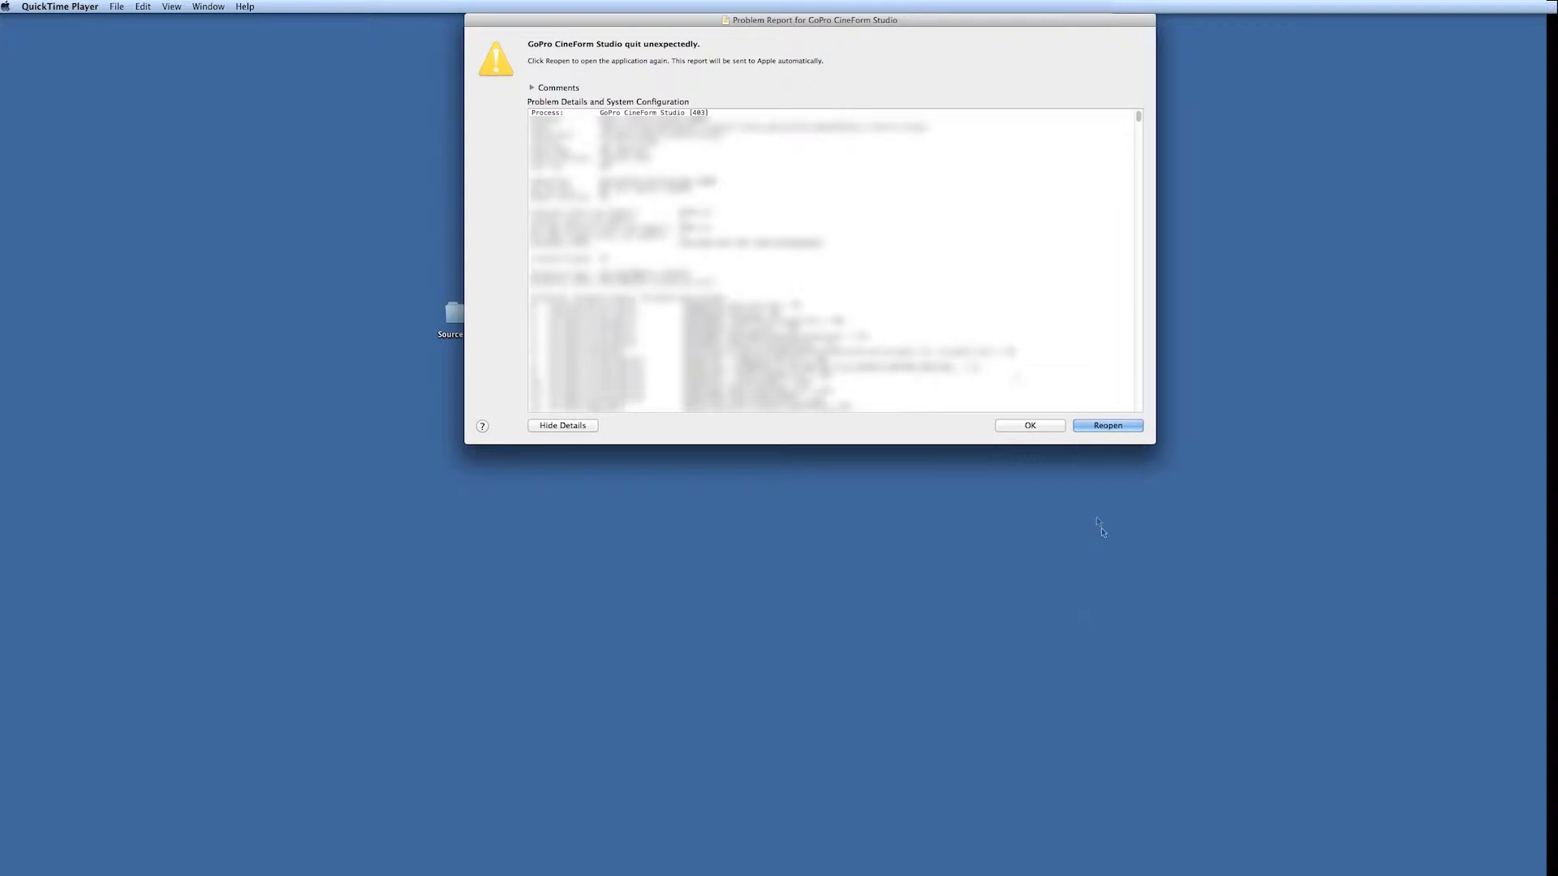
click(1031, 427)
click(1026, 427)
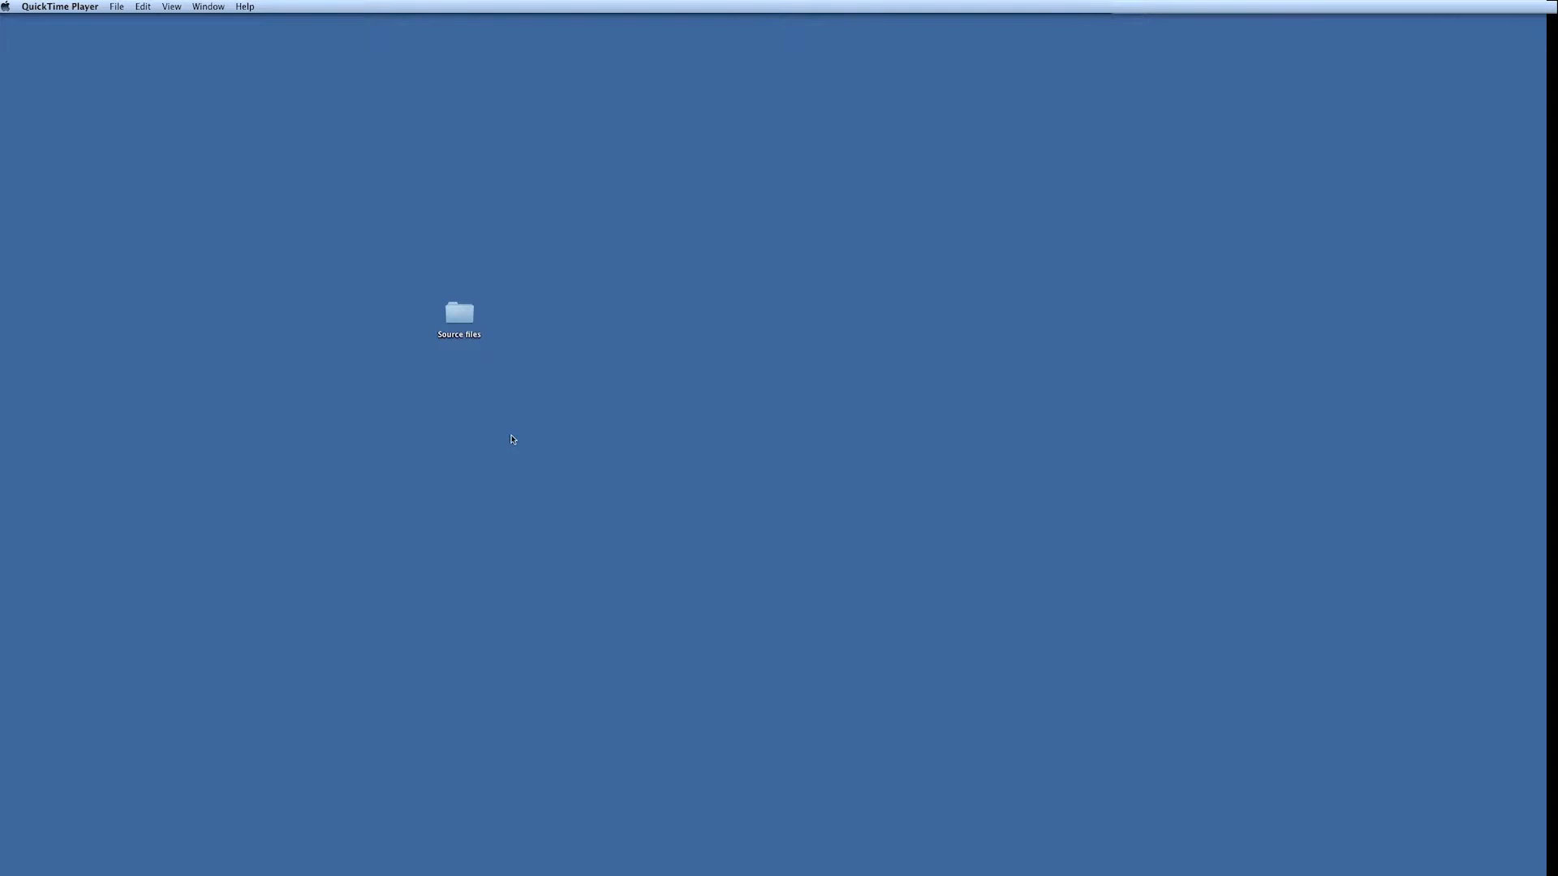
Relaunch GoPro CineForm Studio and remove the 6-second windsurfer clip from the imported files.
mouse_move(2, 241)
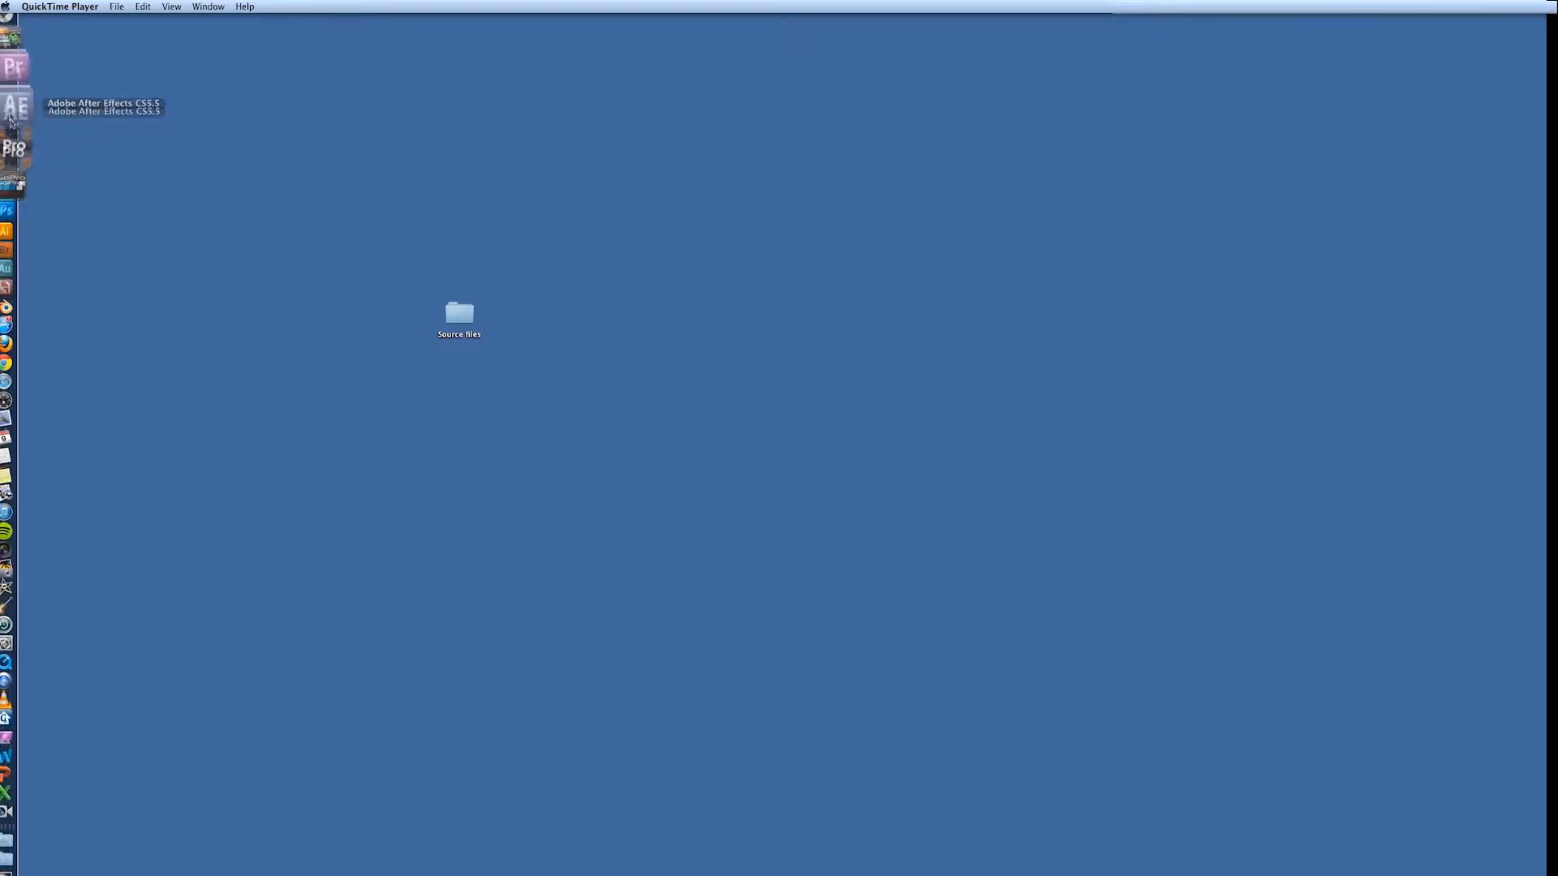
click(14, 155)
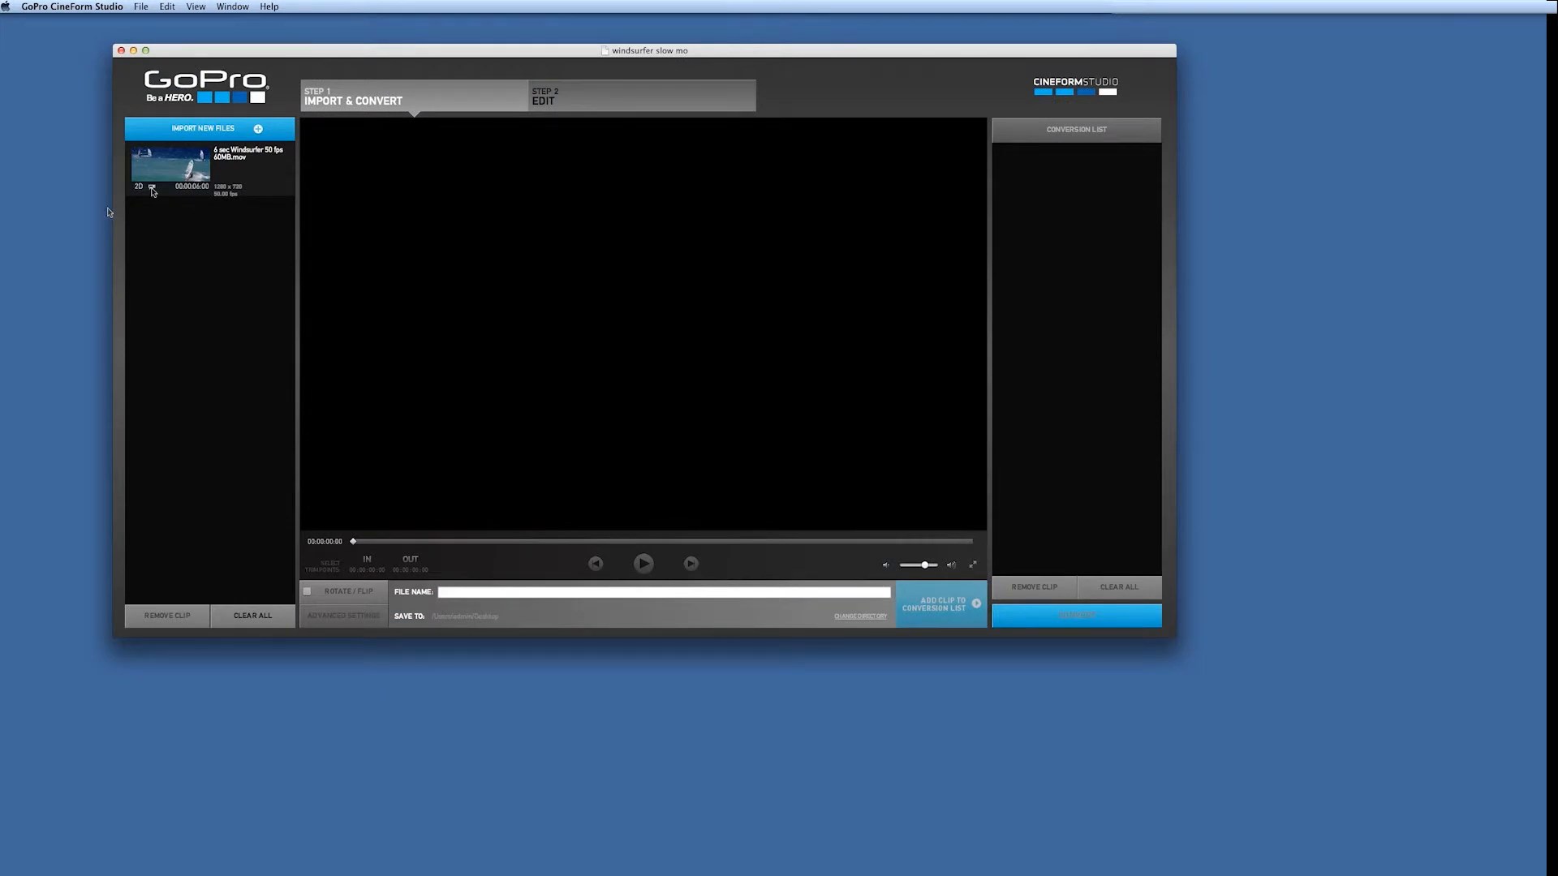
click(176, 172)
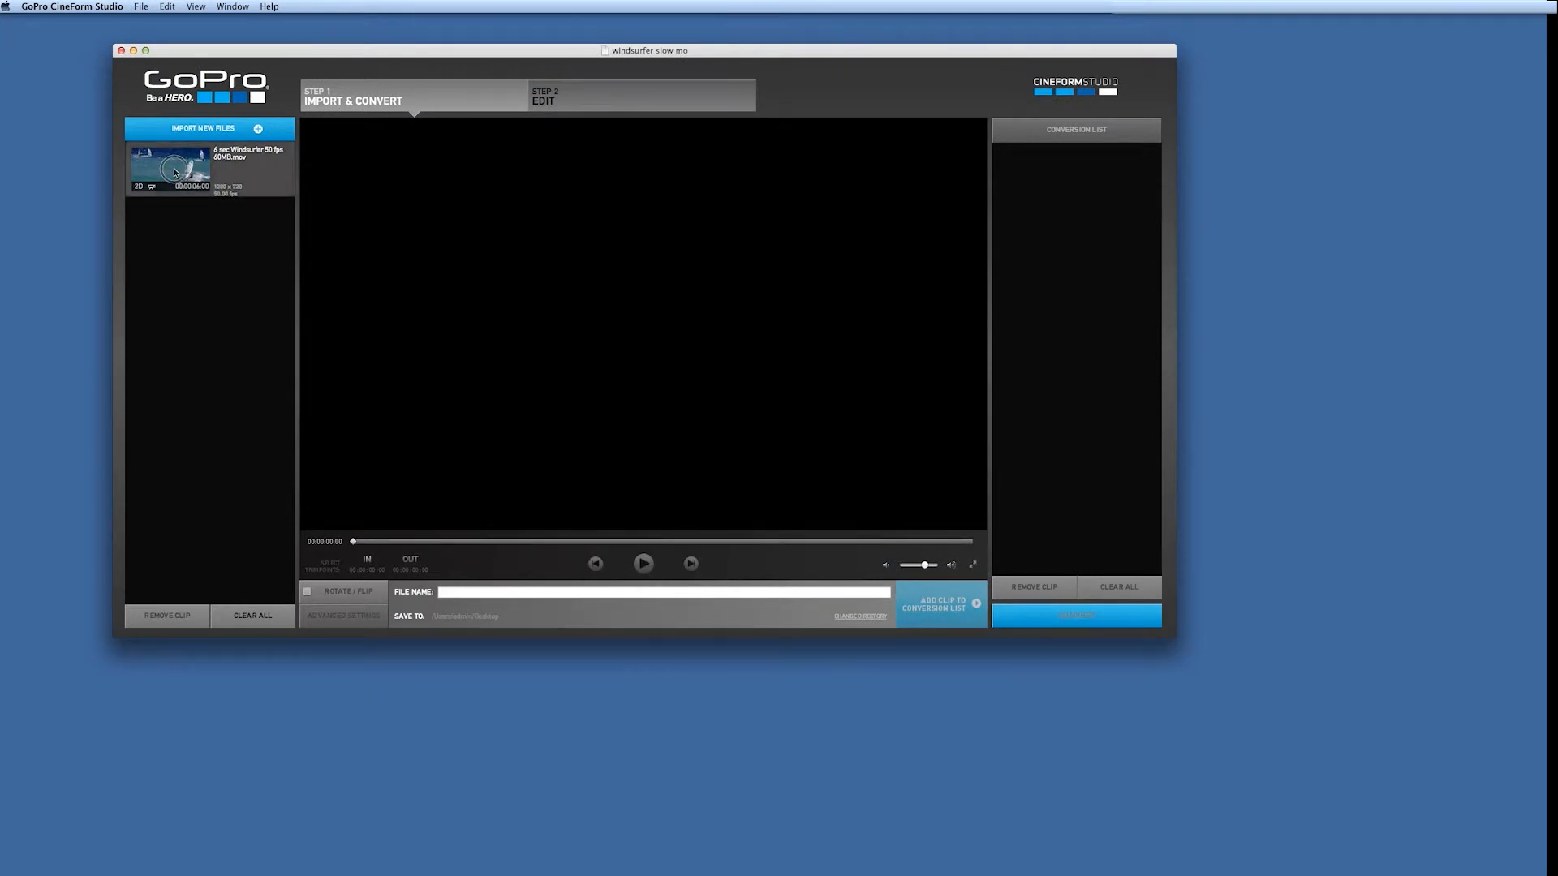
click(183, 617)
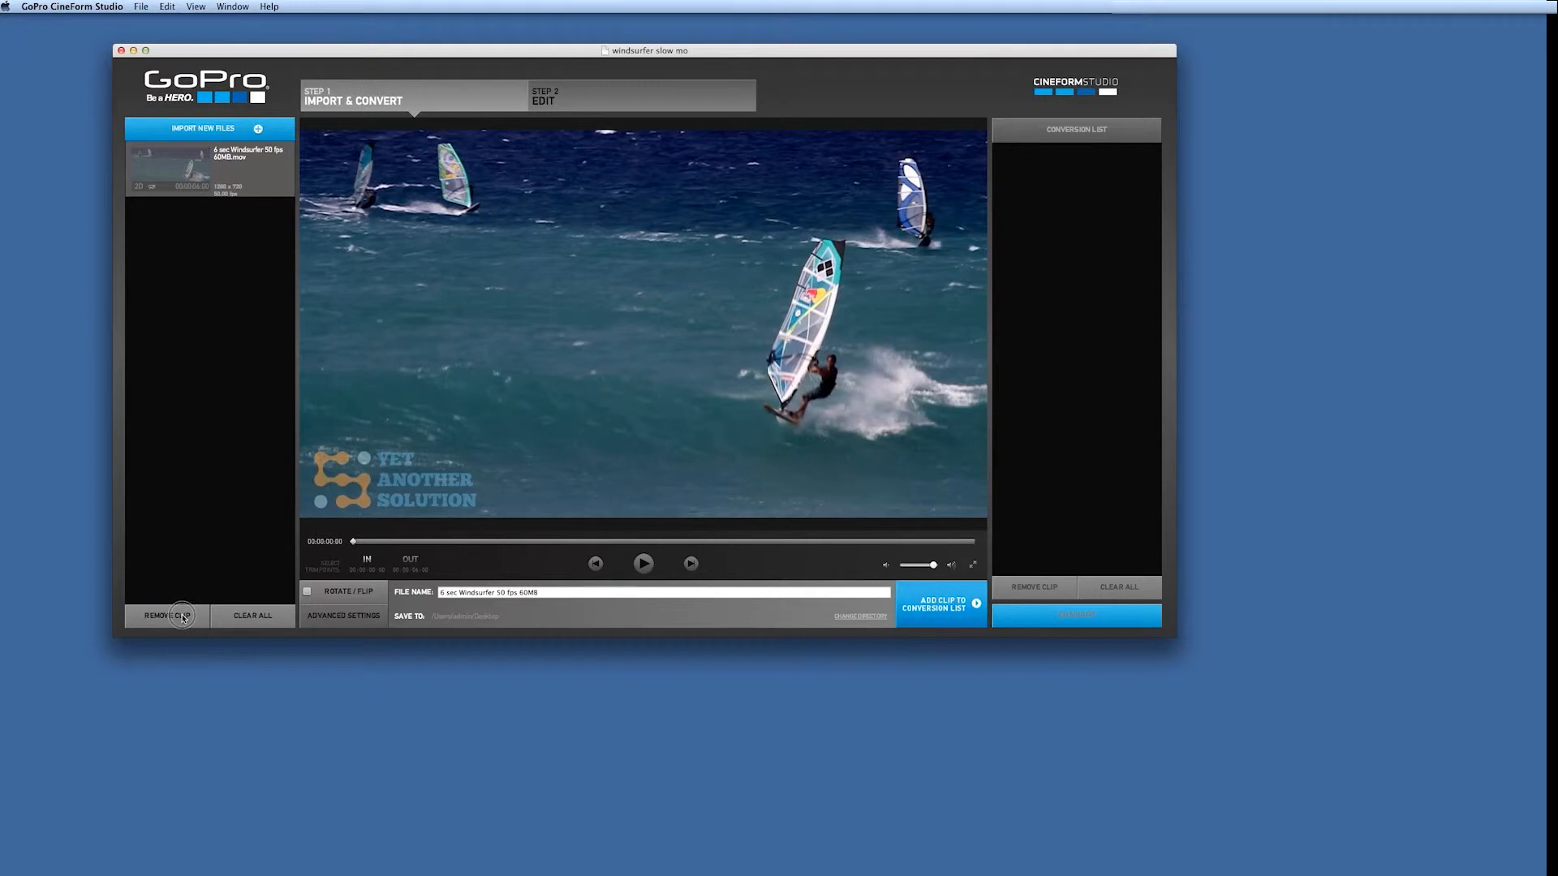
Import Windsurfer 50 fps.mov from the Source files folder on the desktop and load it in the preview.
click(258, 129)
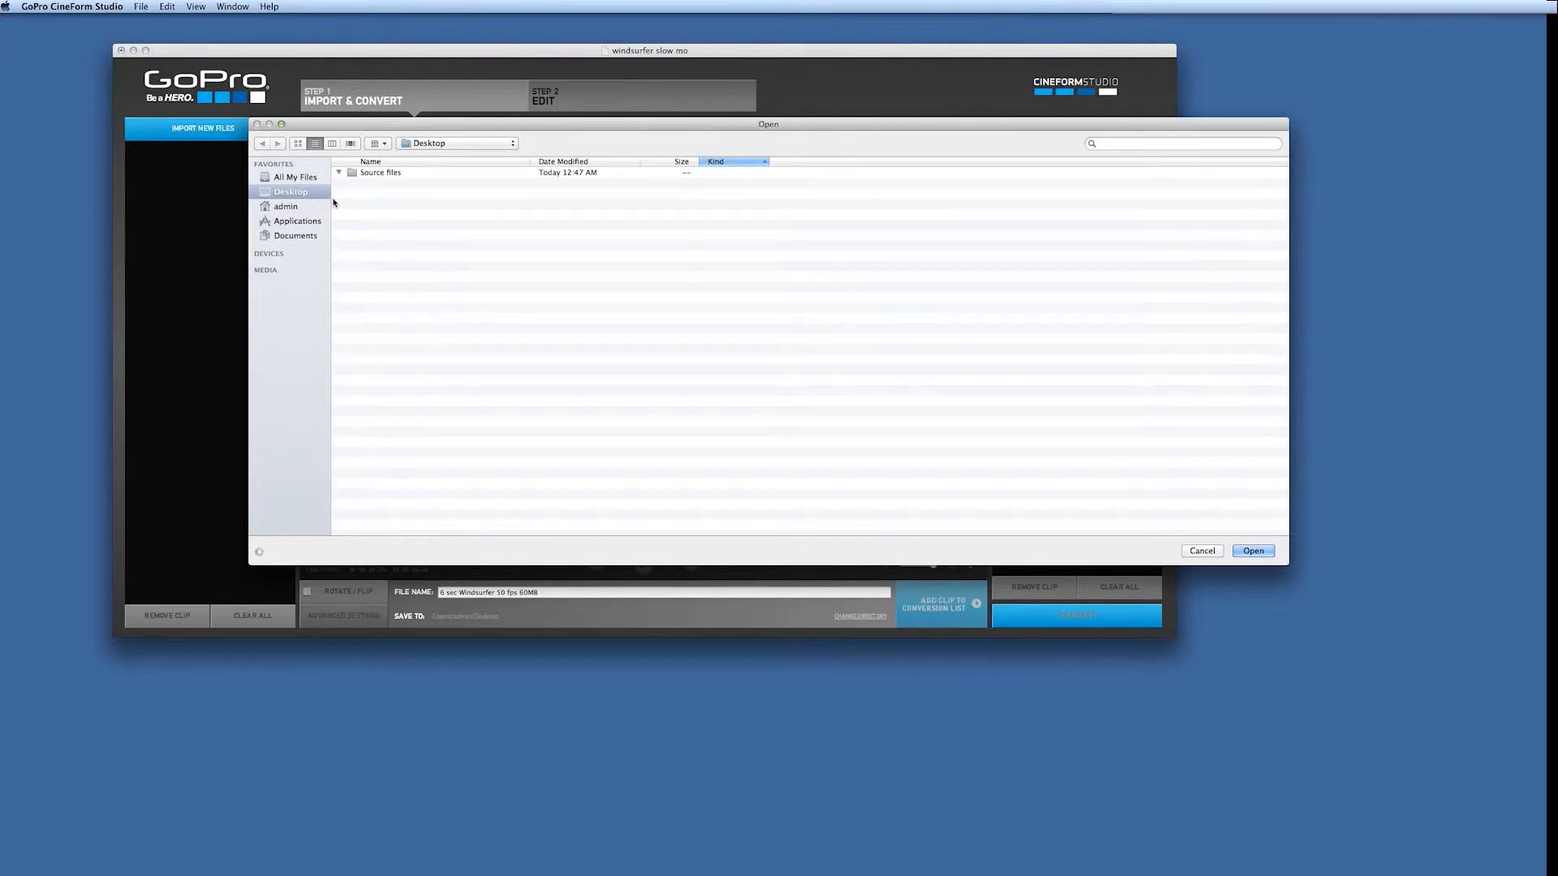
click(382, 175)
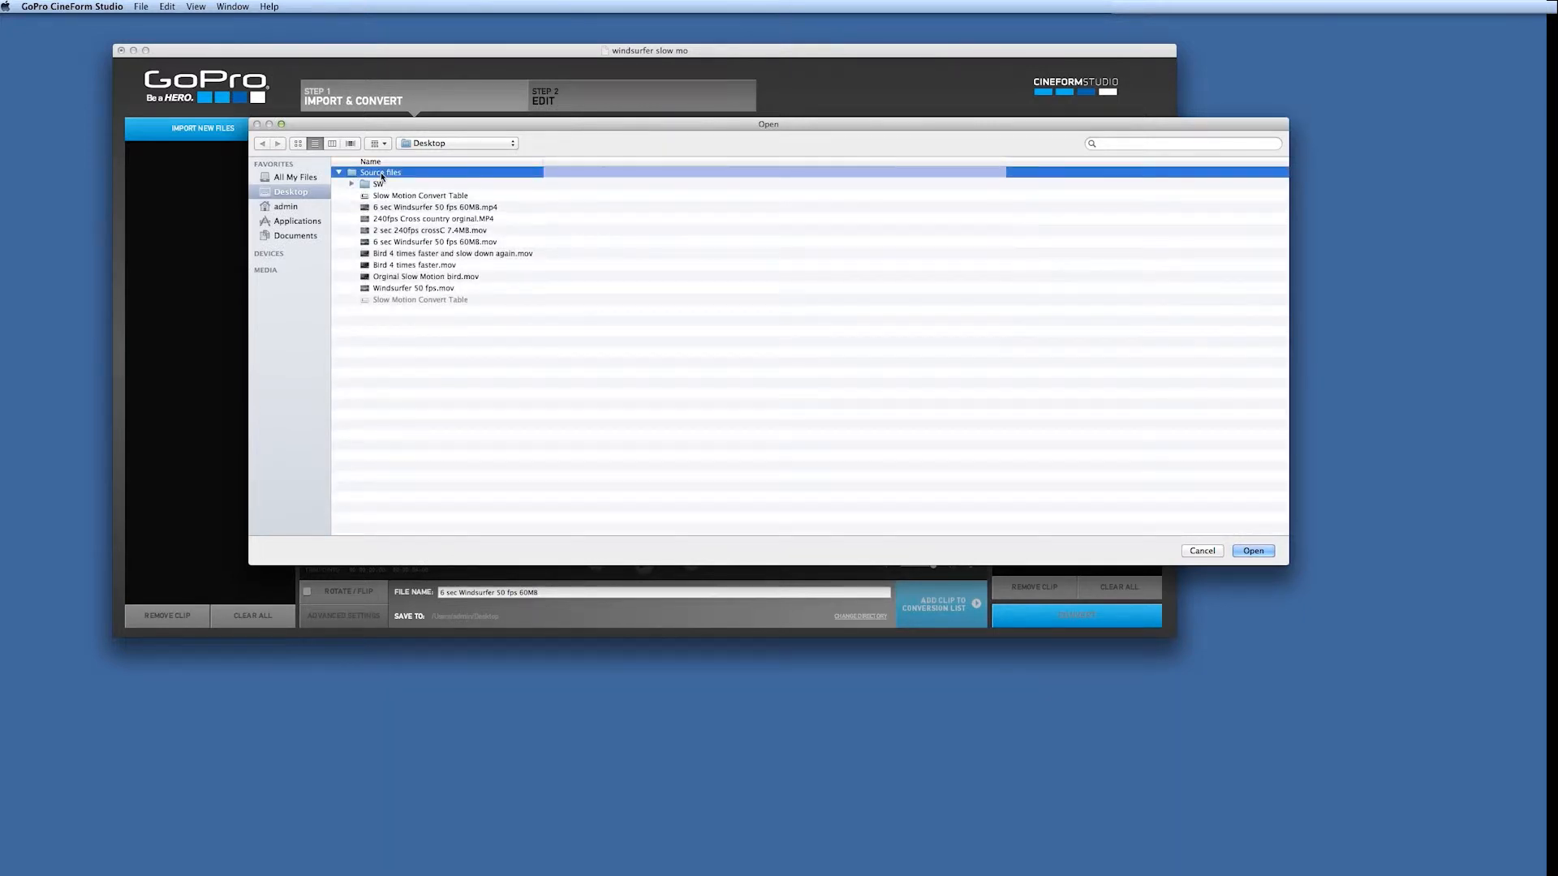
click(416, 289)
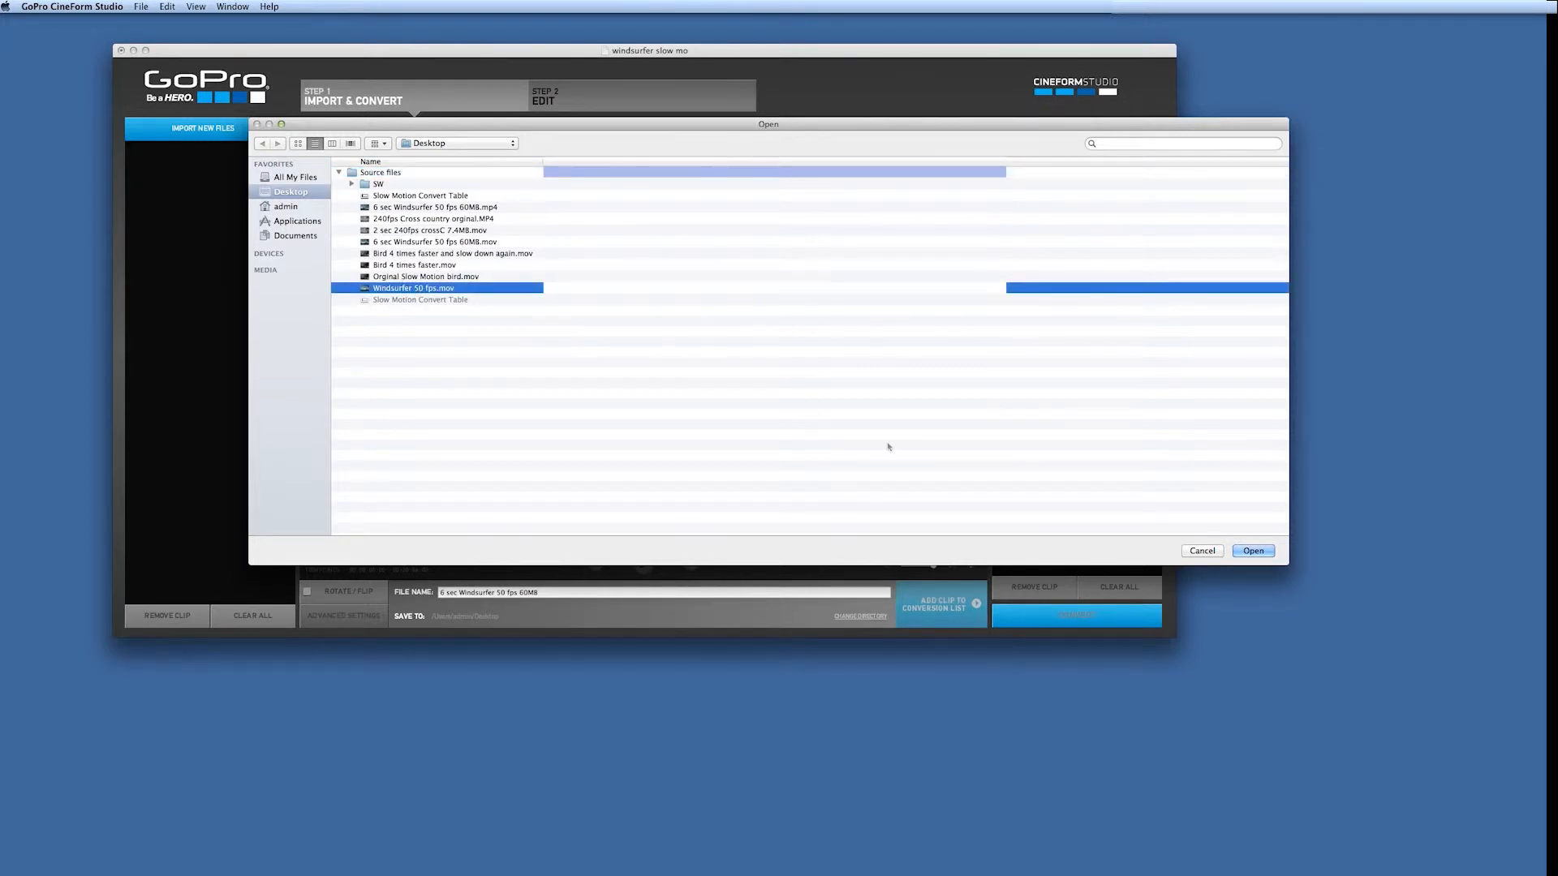
click(1271, 556)
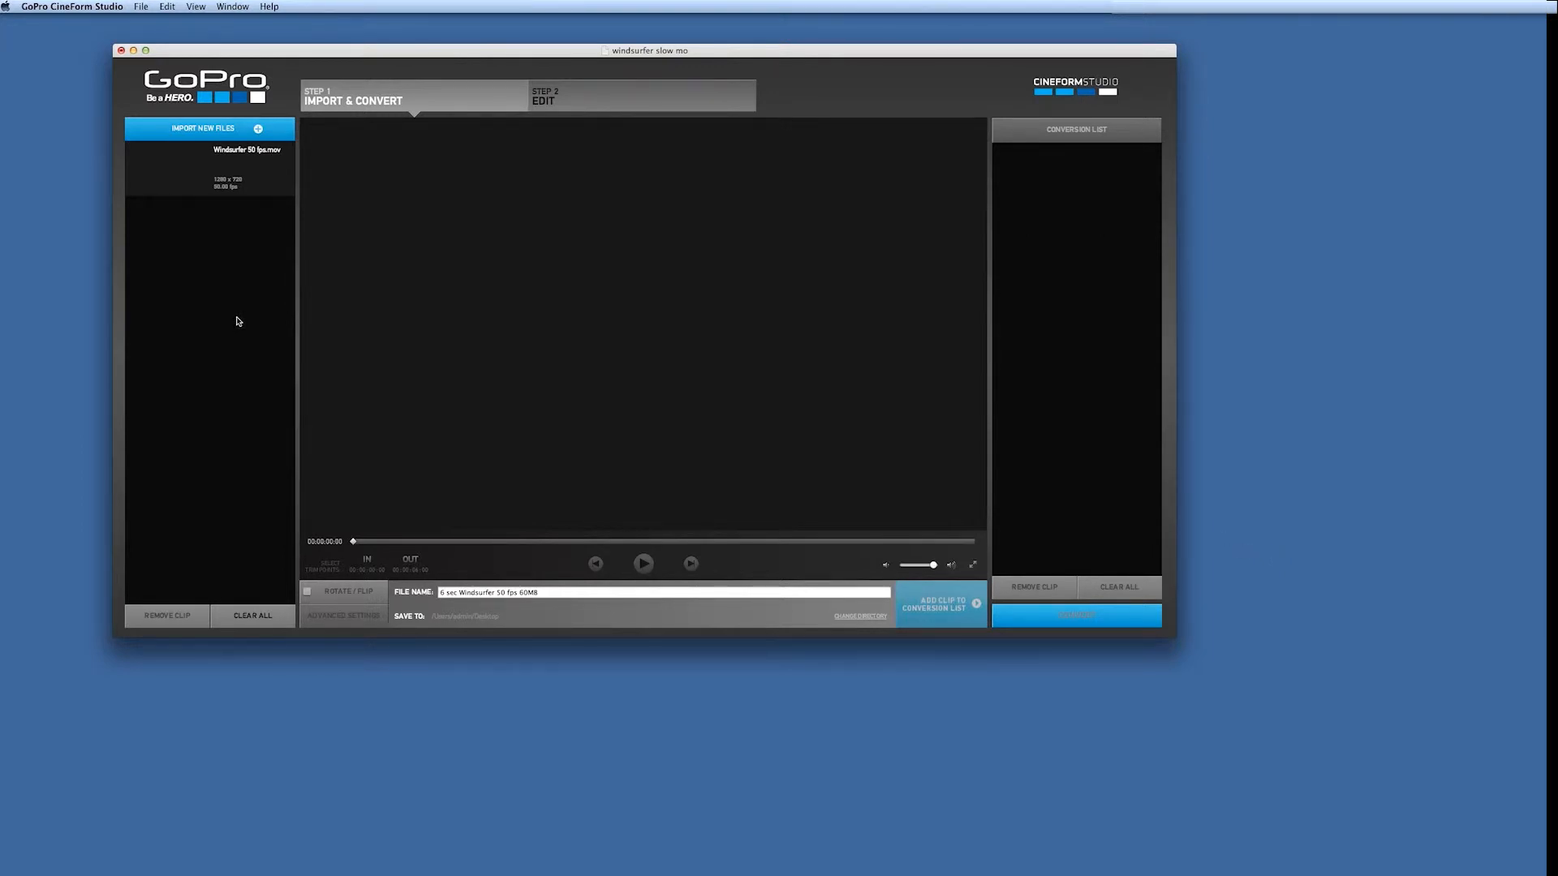
click(197, 184)
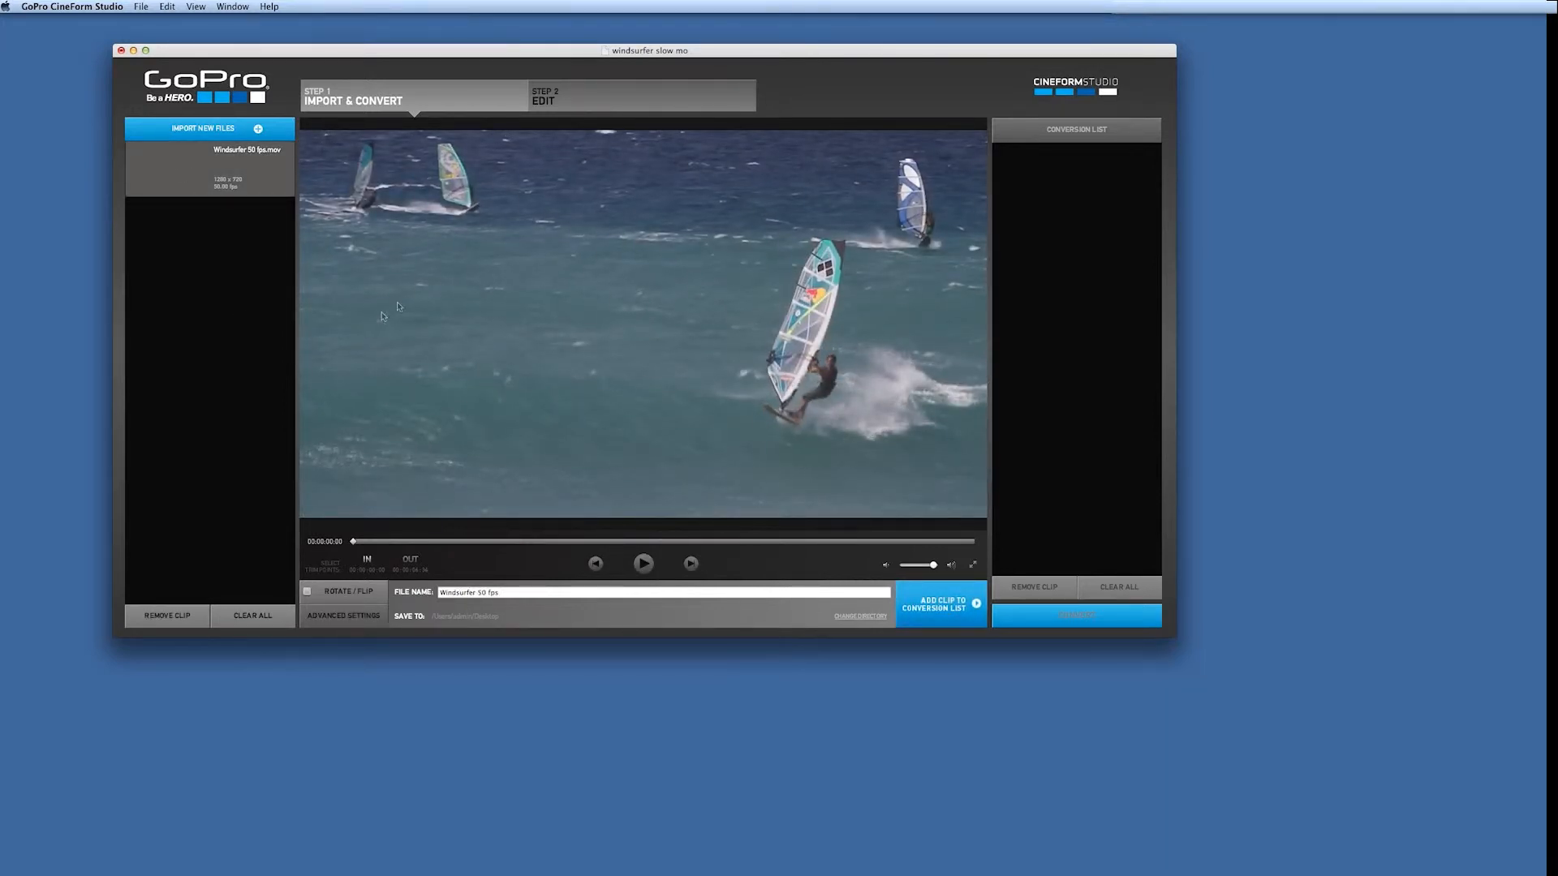
Trim the Windsurfer 50 fps clip with an in point at 1 second and an out point at 5 seconds.
drag(840, 55, 838, 47)
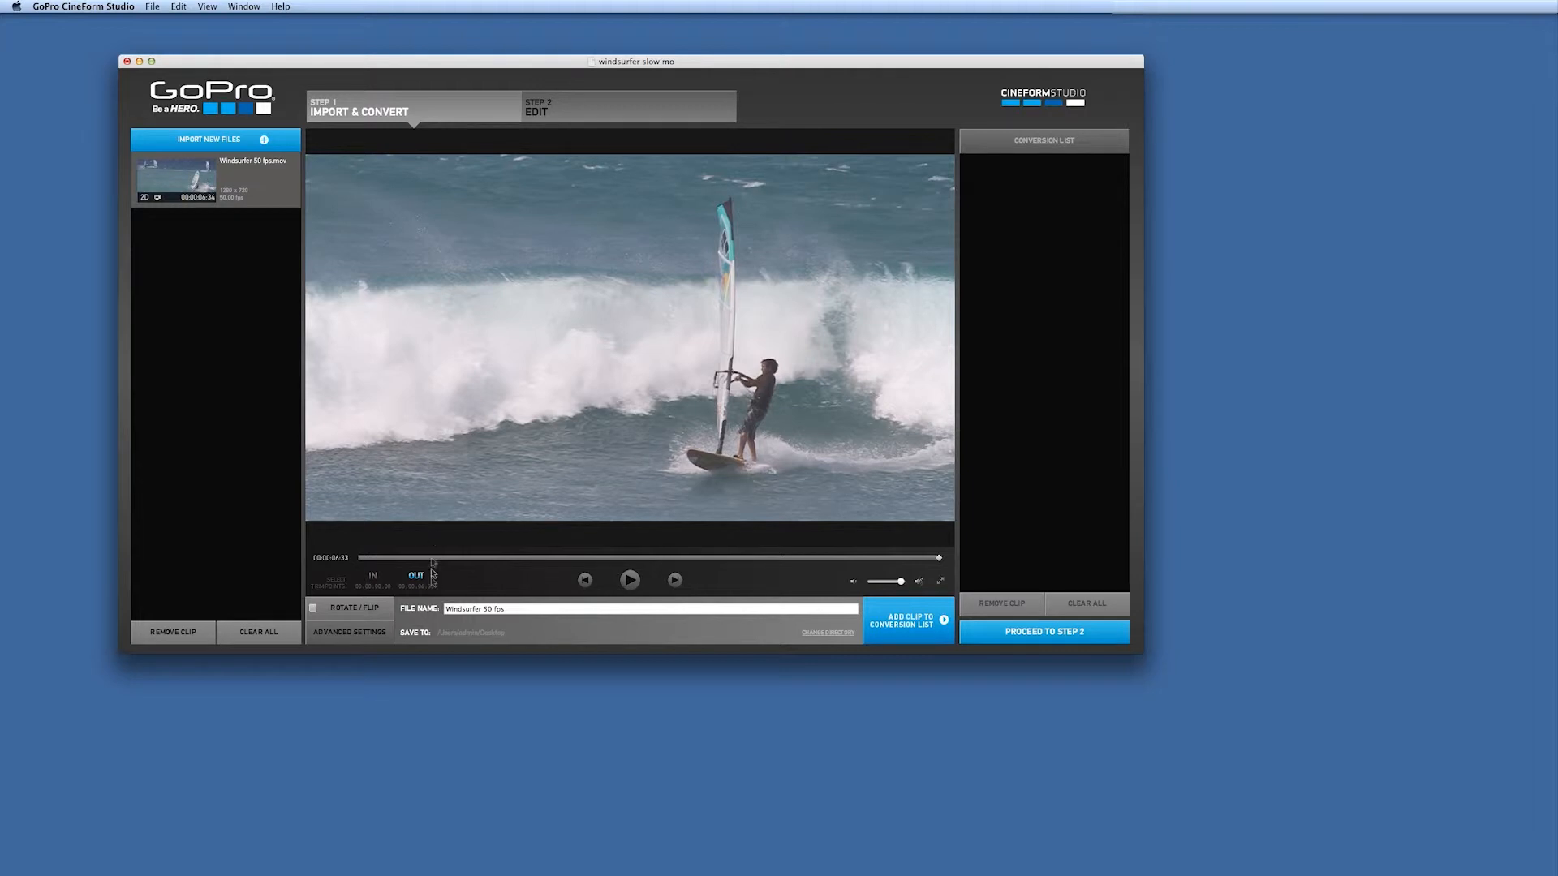
drag(360, 562, 445, 560)
click(373, 575)
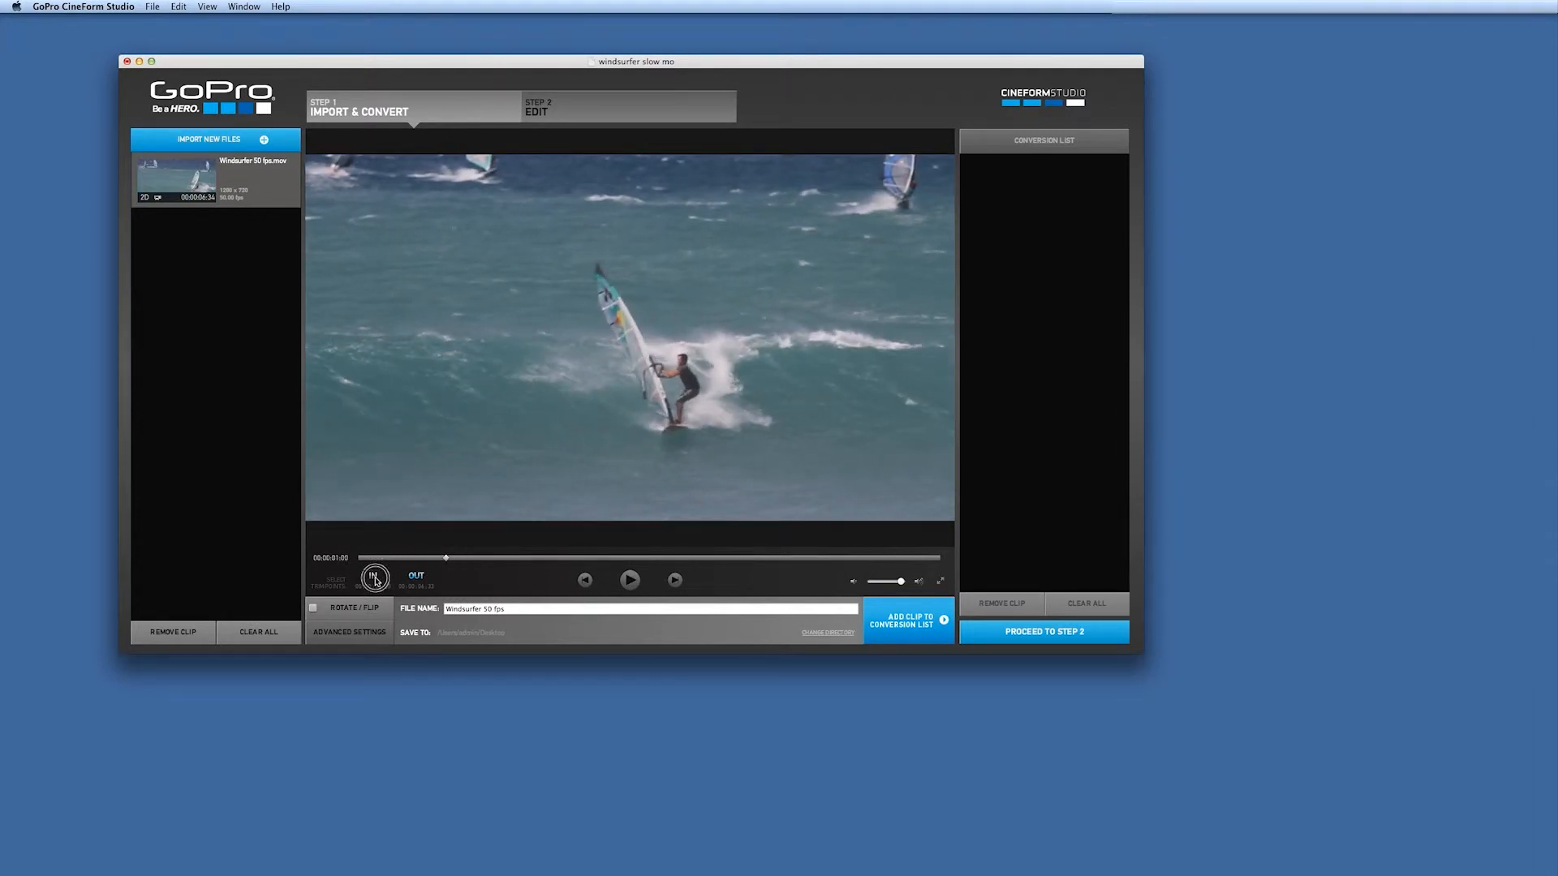
drag(445, 557, 798, 558)
click(421, 576)
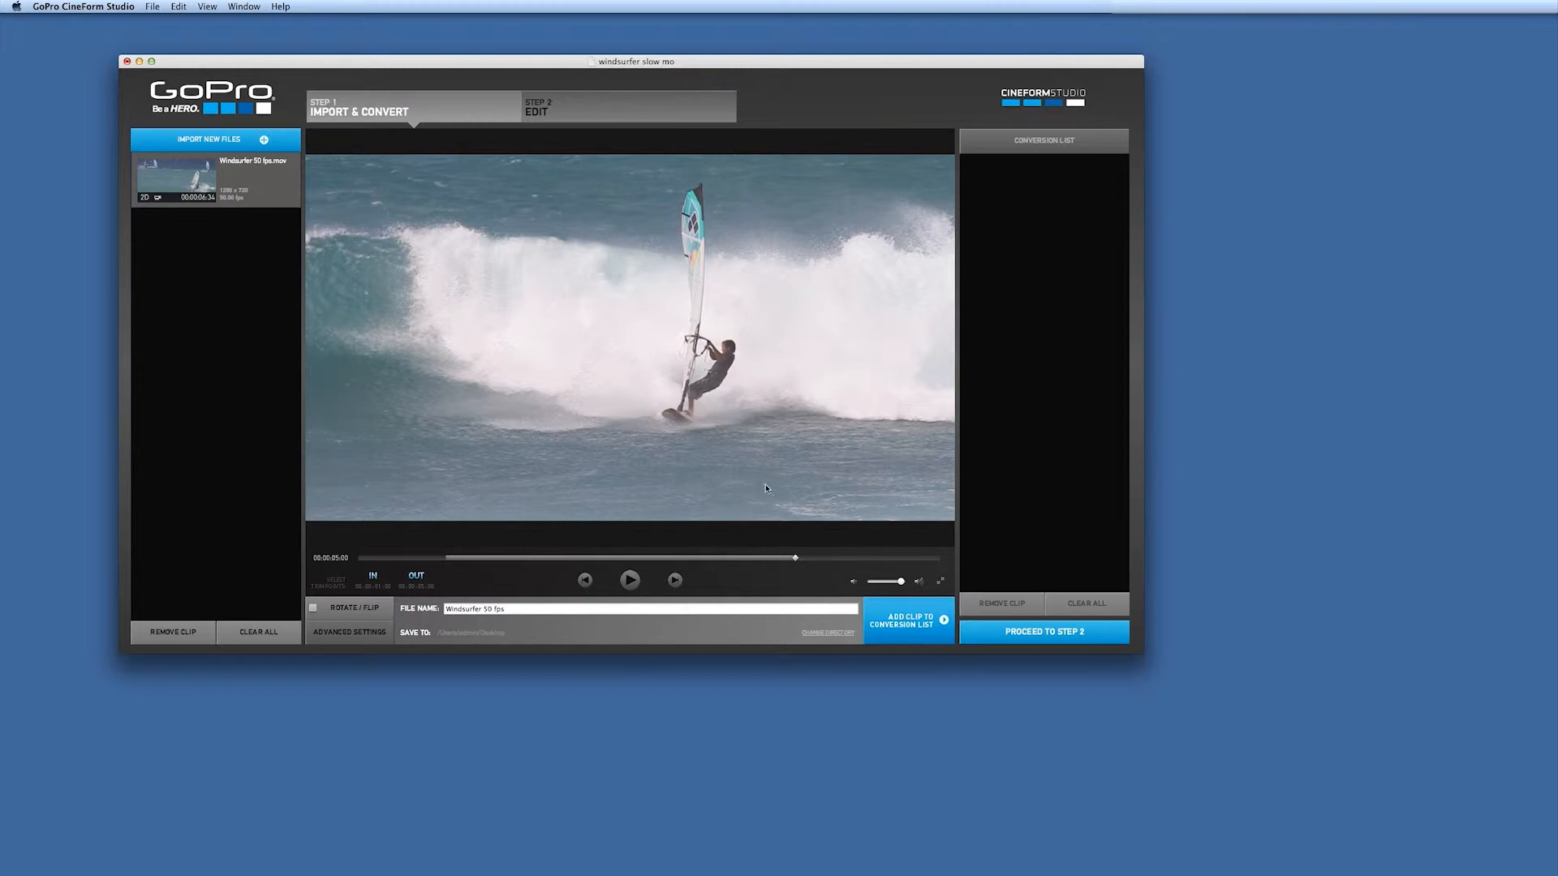
Convert the trimmed Windsurfer 50 fps clip with a 25p frame rate and quality set to High.
click(361, 637)
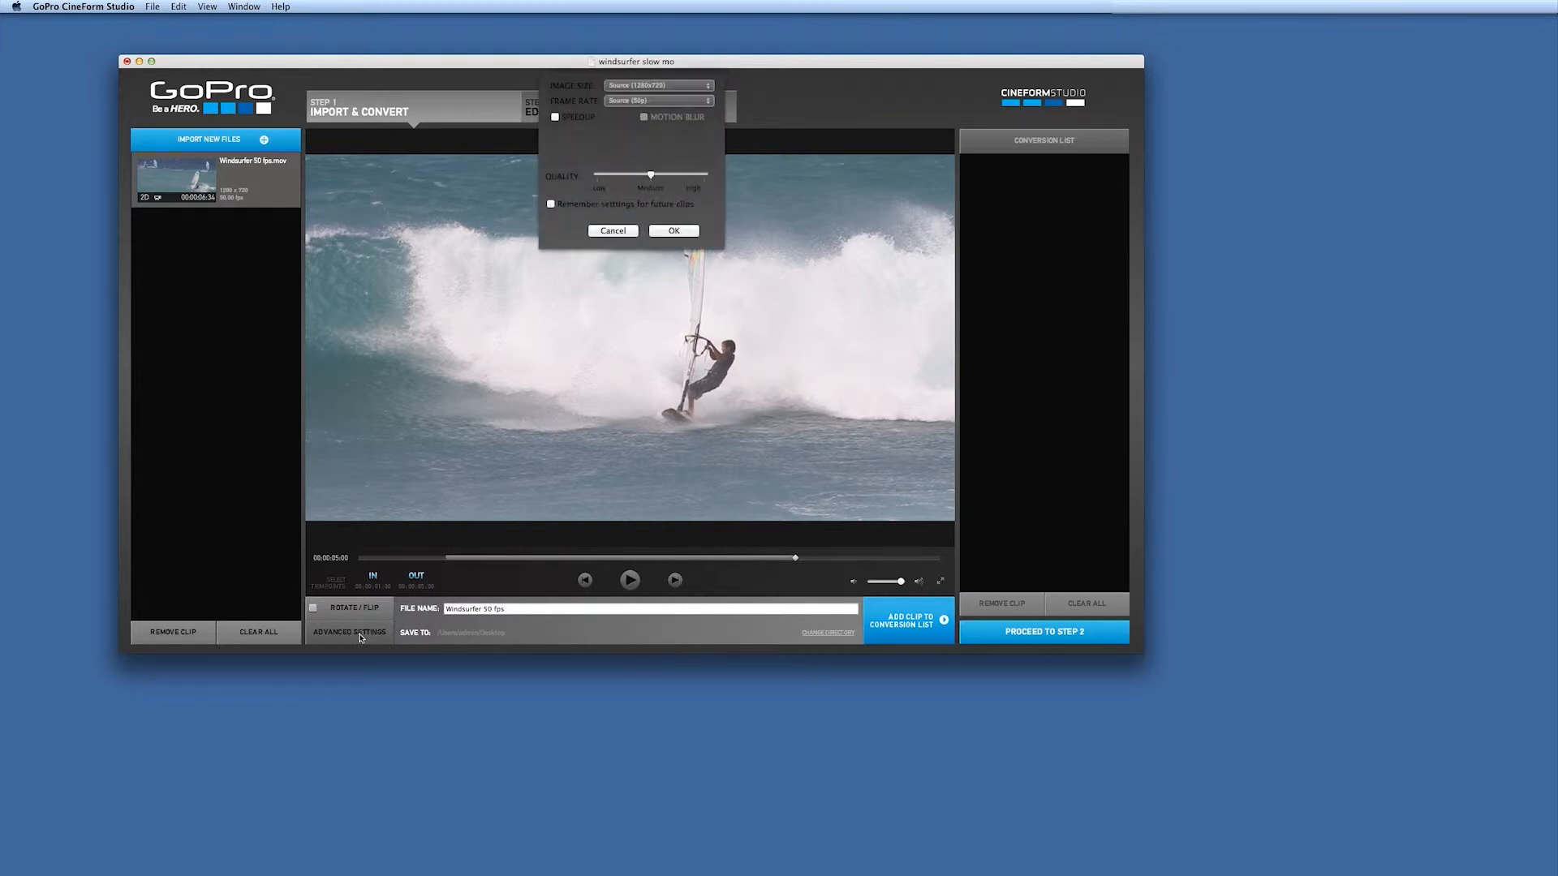
drag(650, 175, 711, 179)
click(710, 101)
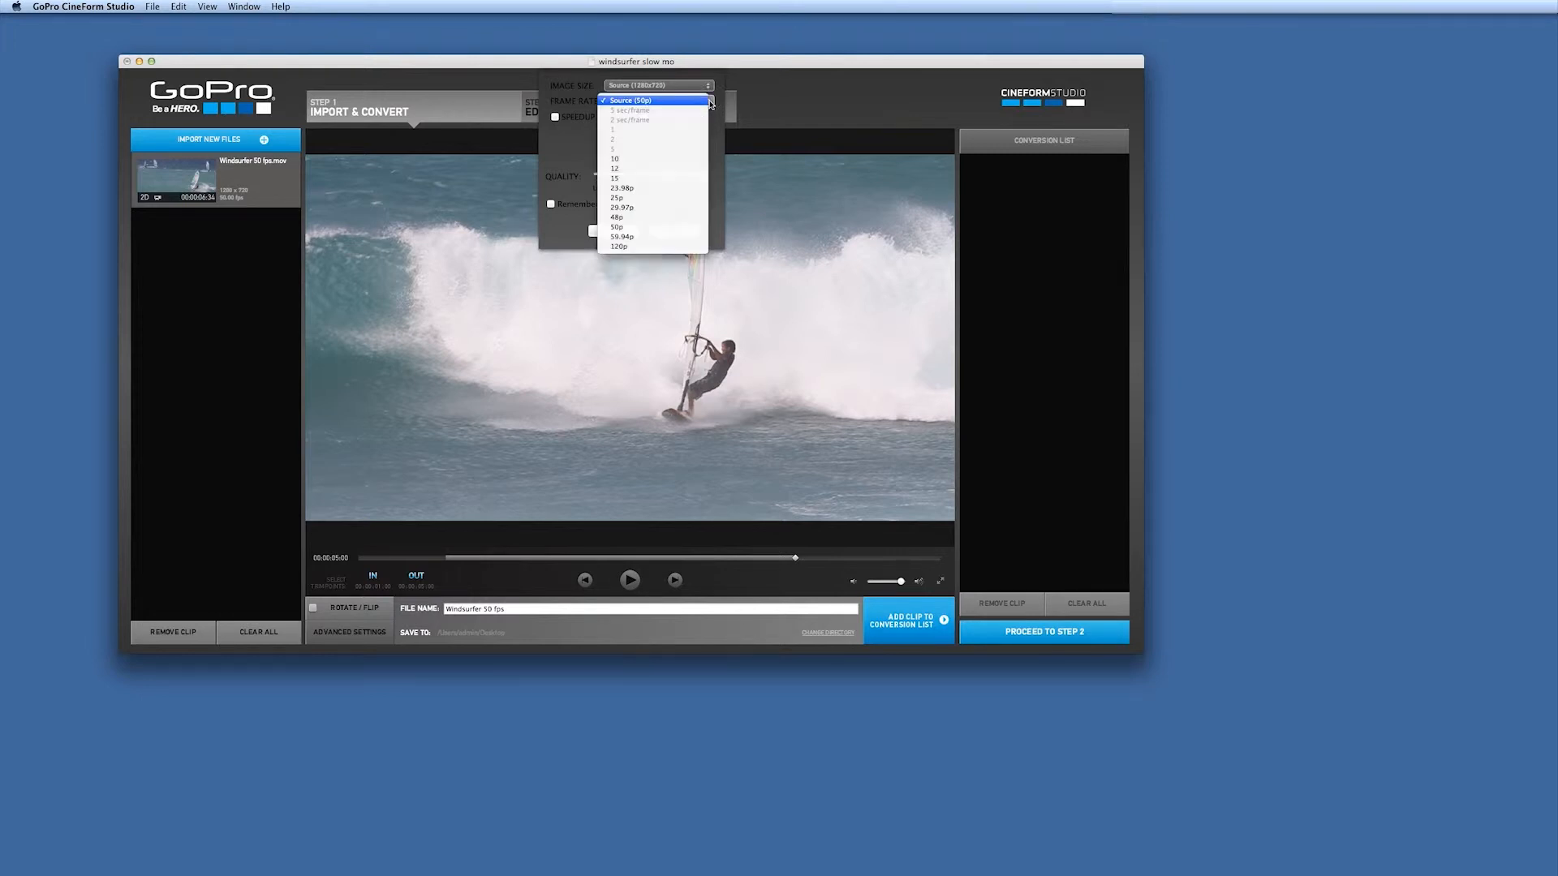
click(637, 200)
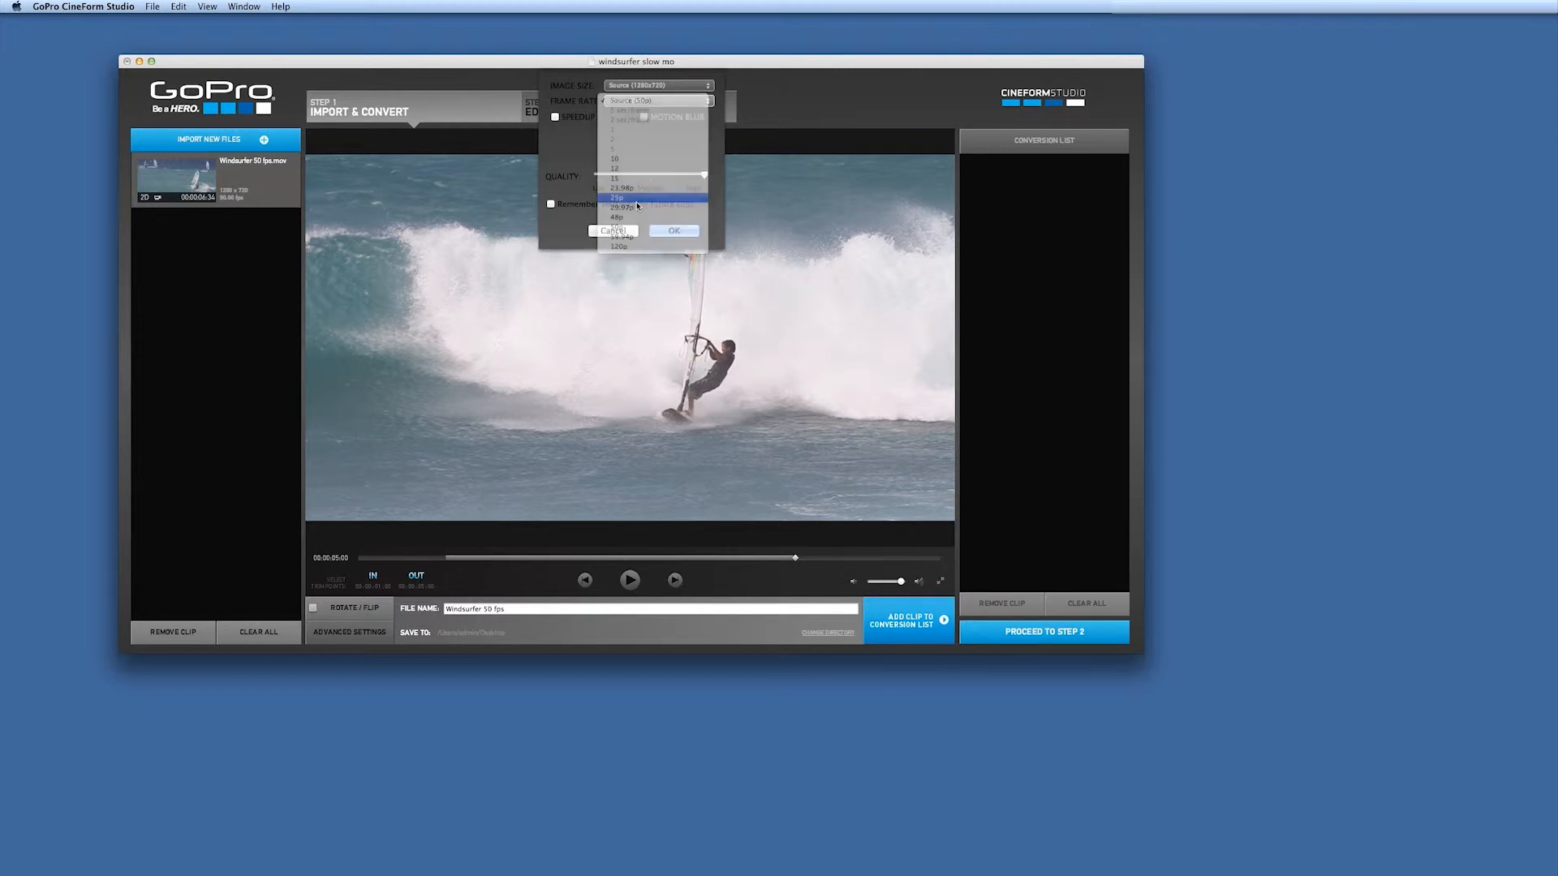
click(676, 231)
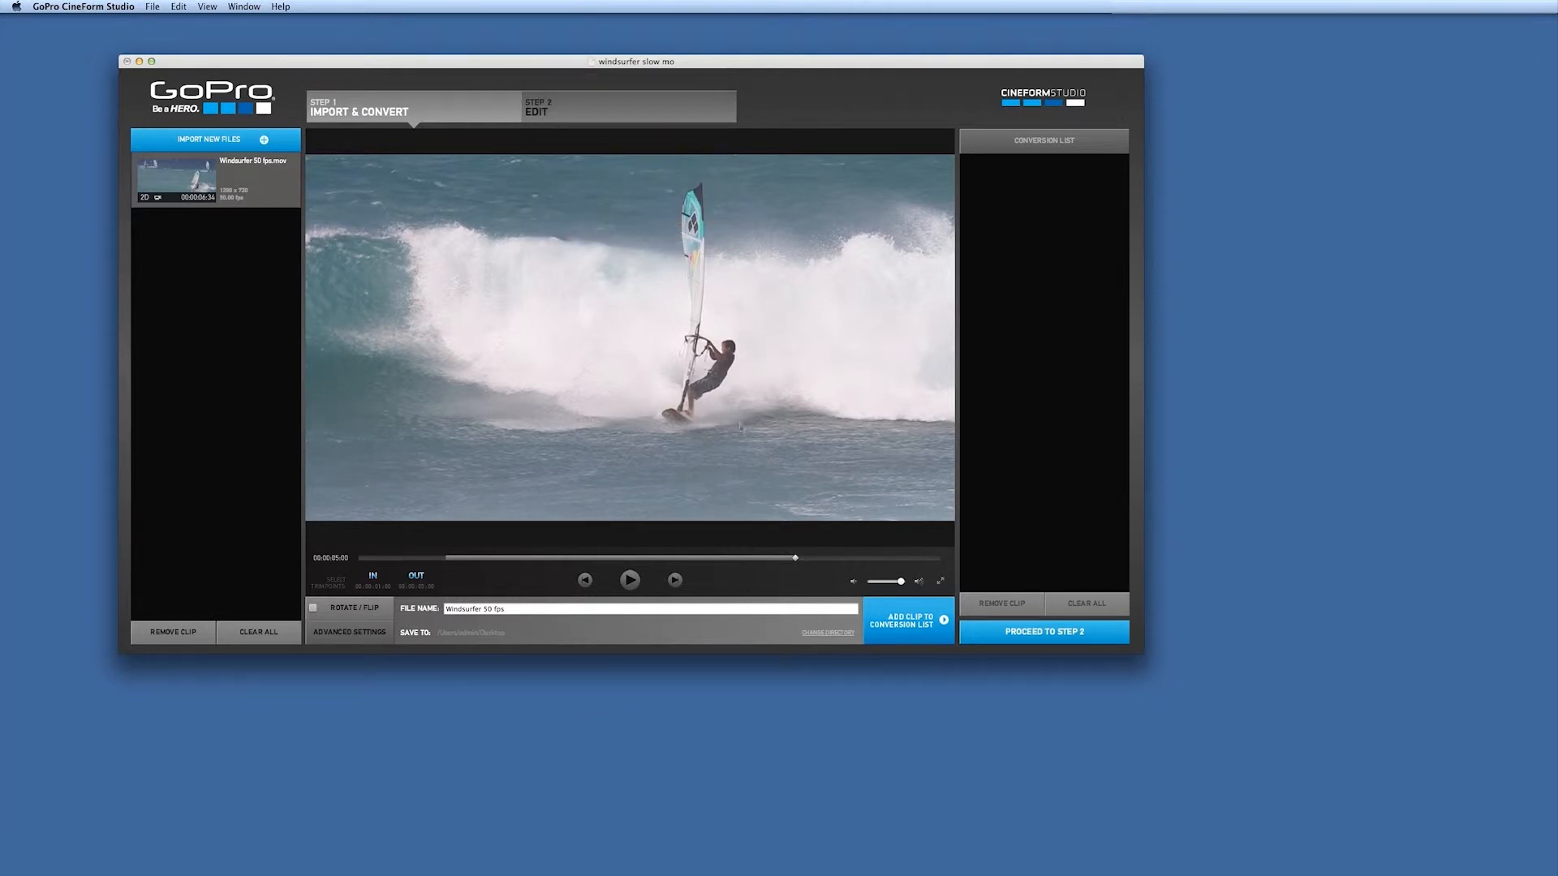
click(907, 633)
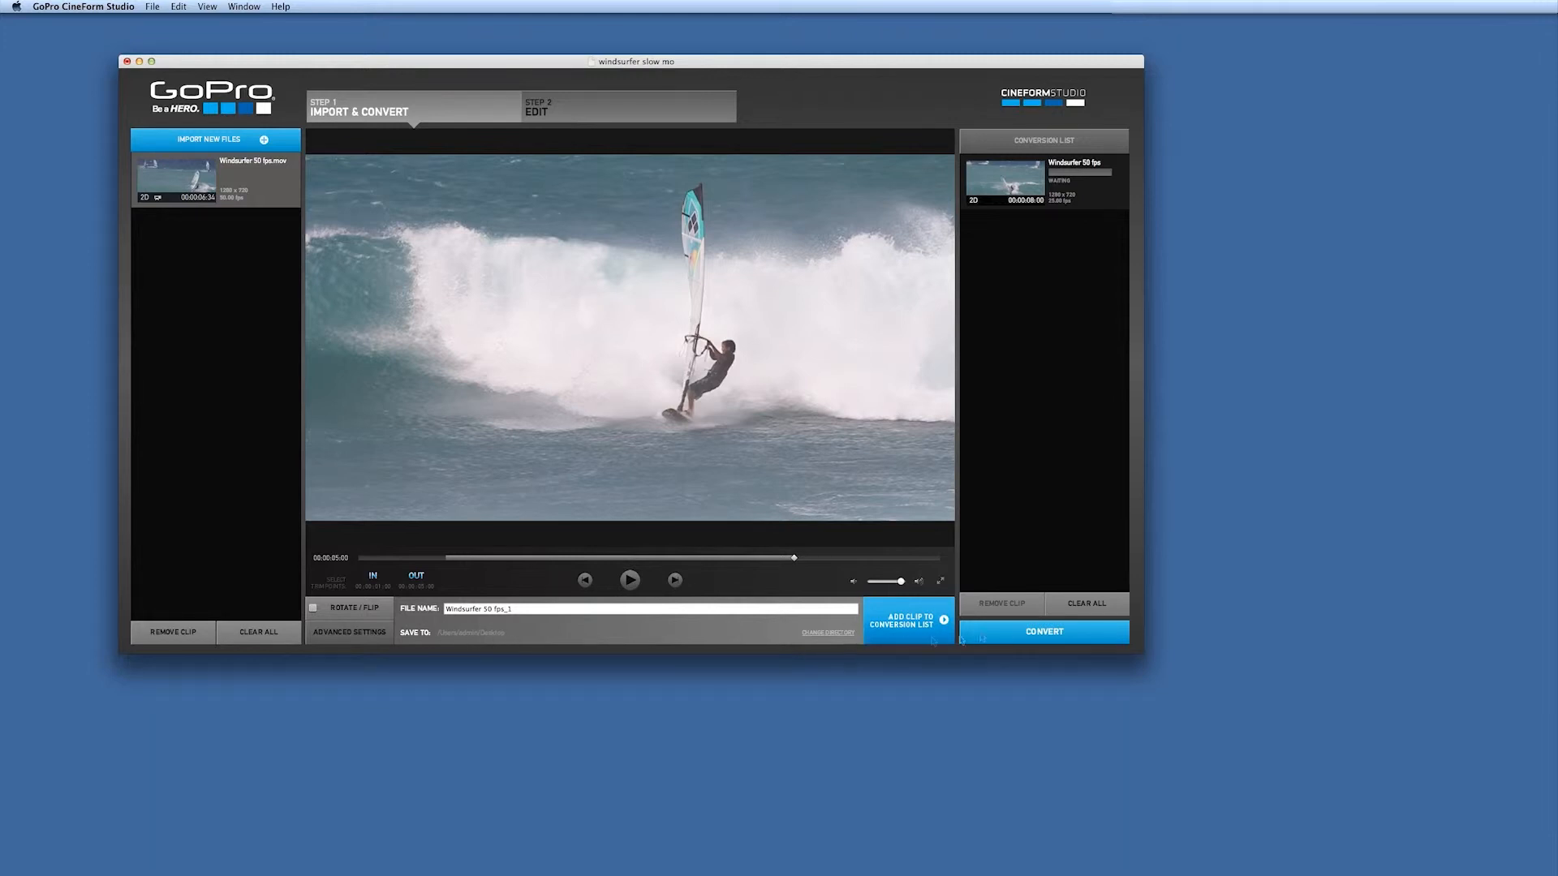
click(1077, 636)
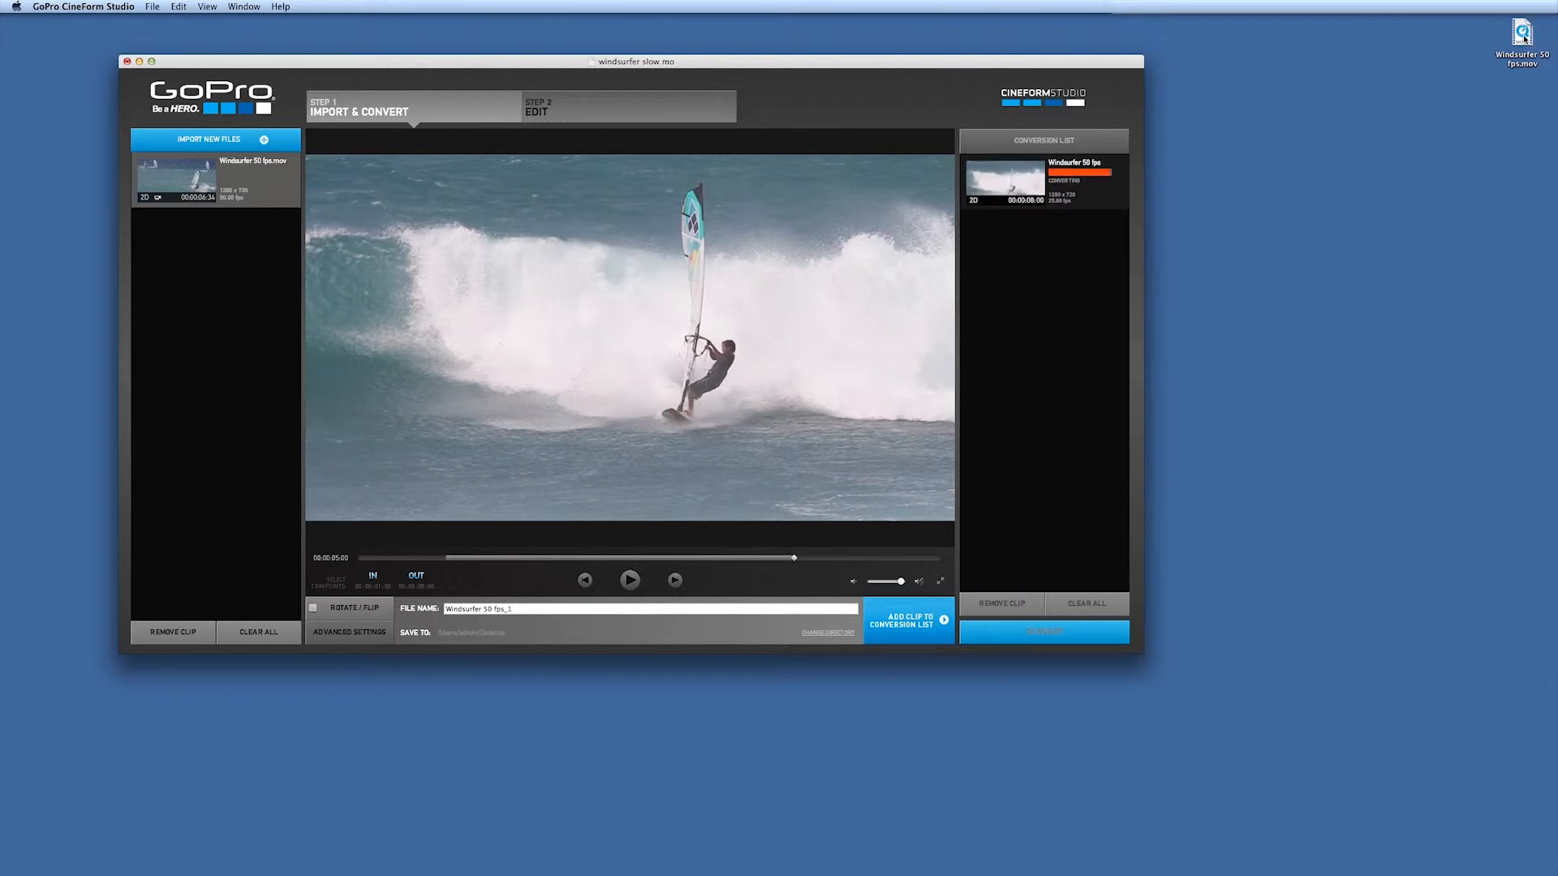
Play the converted Windsurfer 50 fps.mov from the desktop in QuickTime Player 7 and quit the player.
drag(1523, 37, 1313, 240)
double_click(1331, 264)
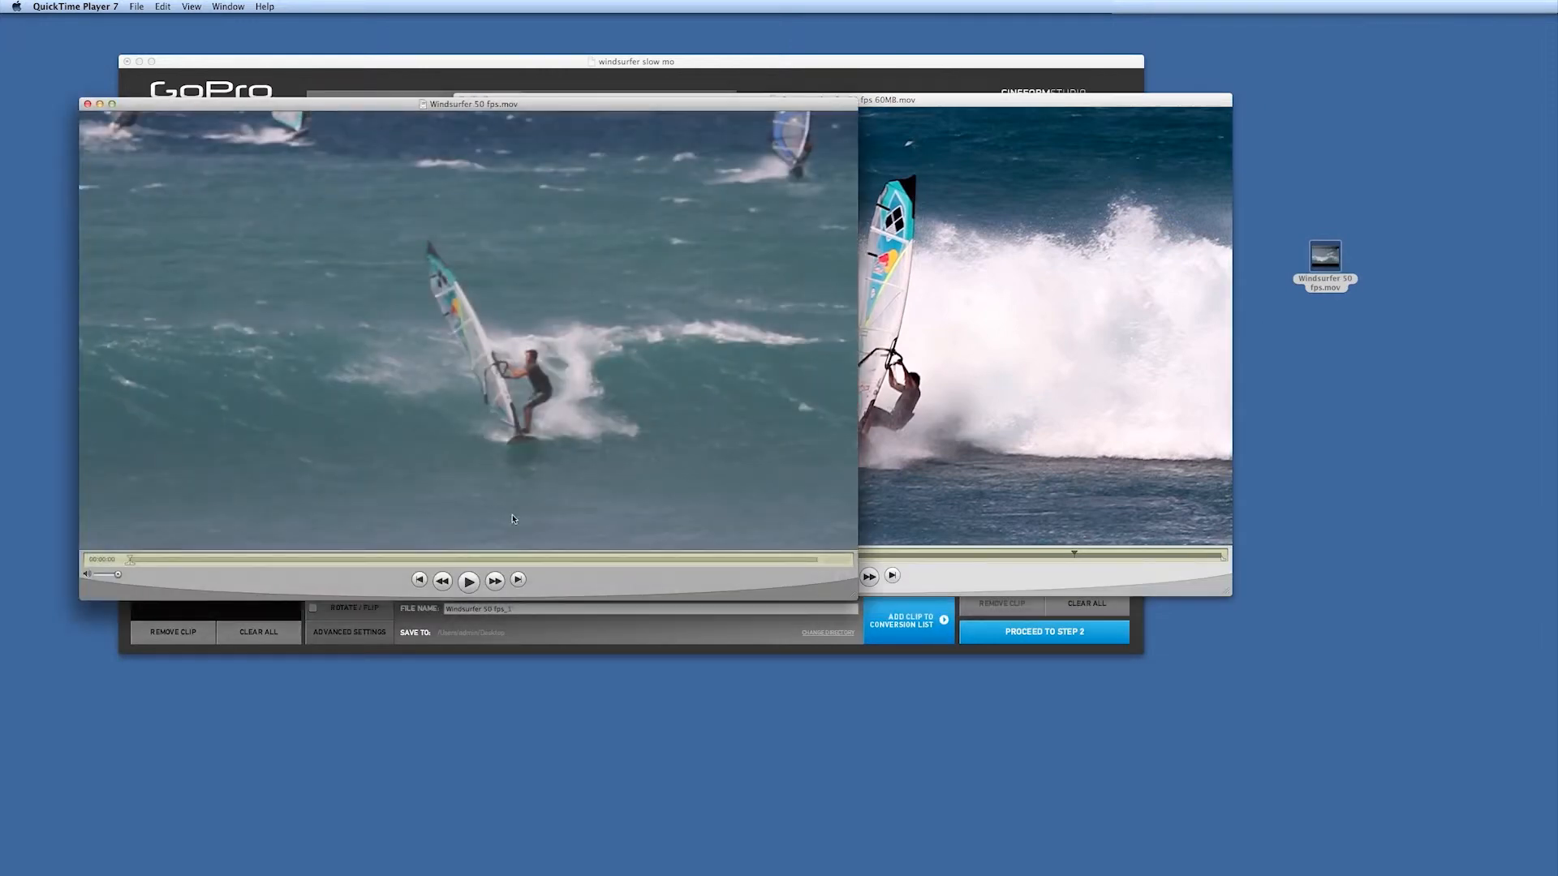
click(469, 582)
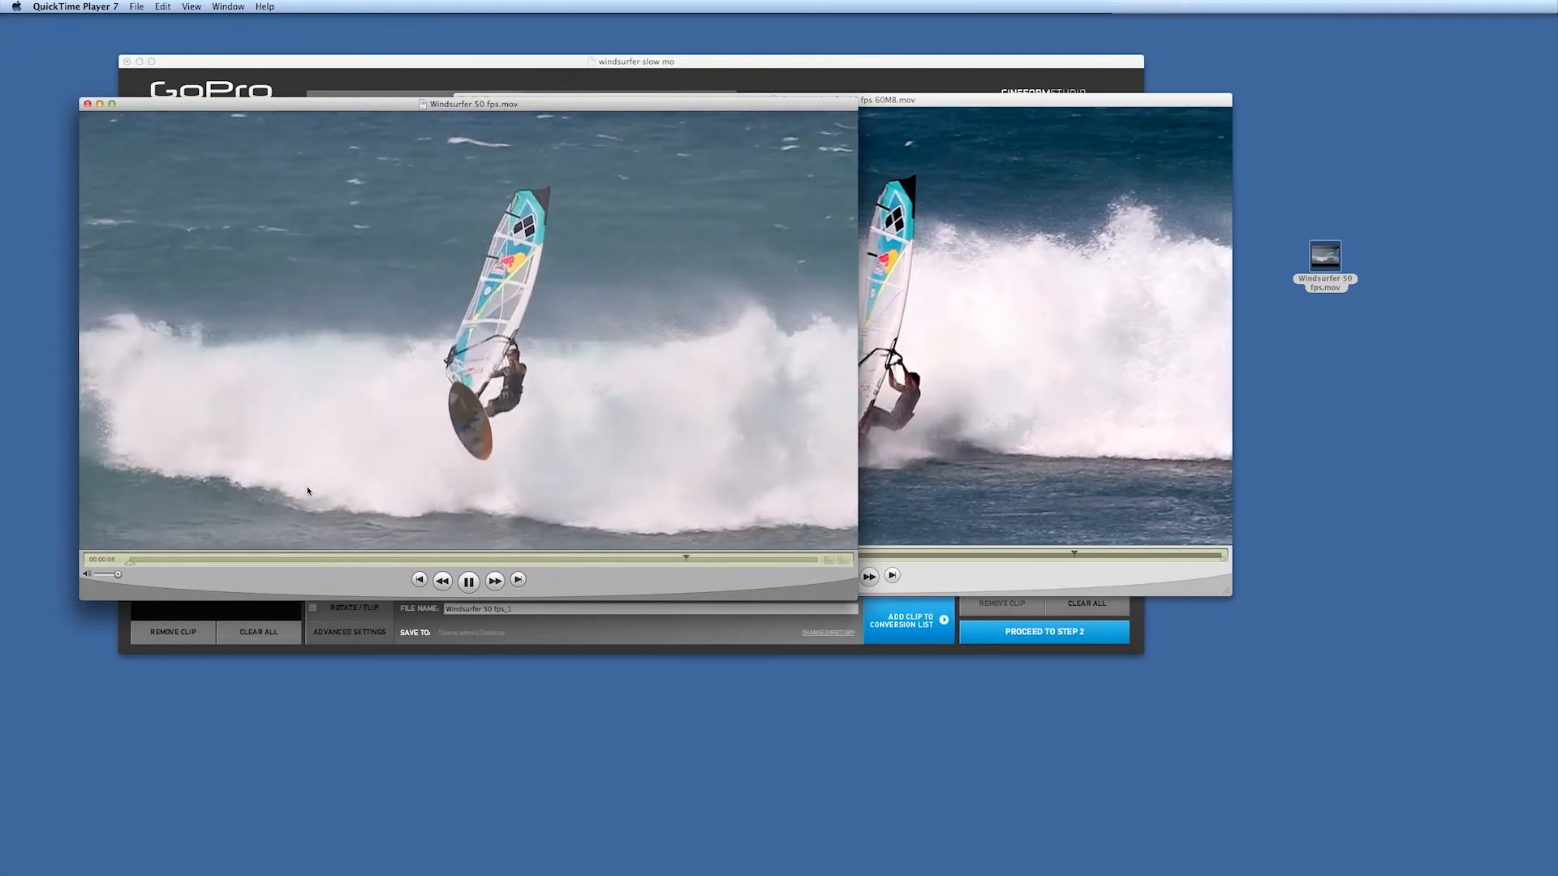
click(86, 105)
key(super+q)
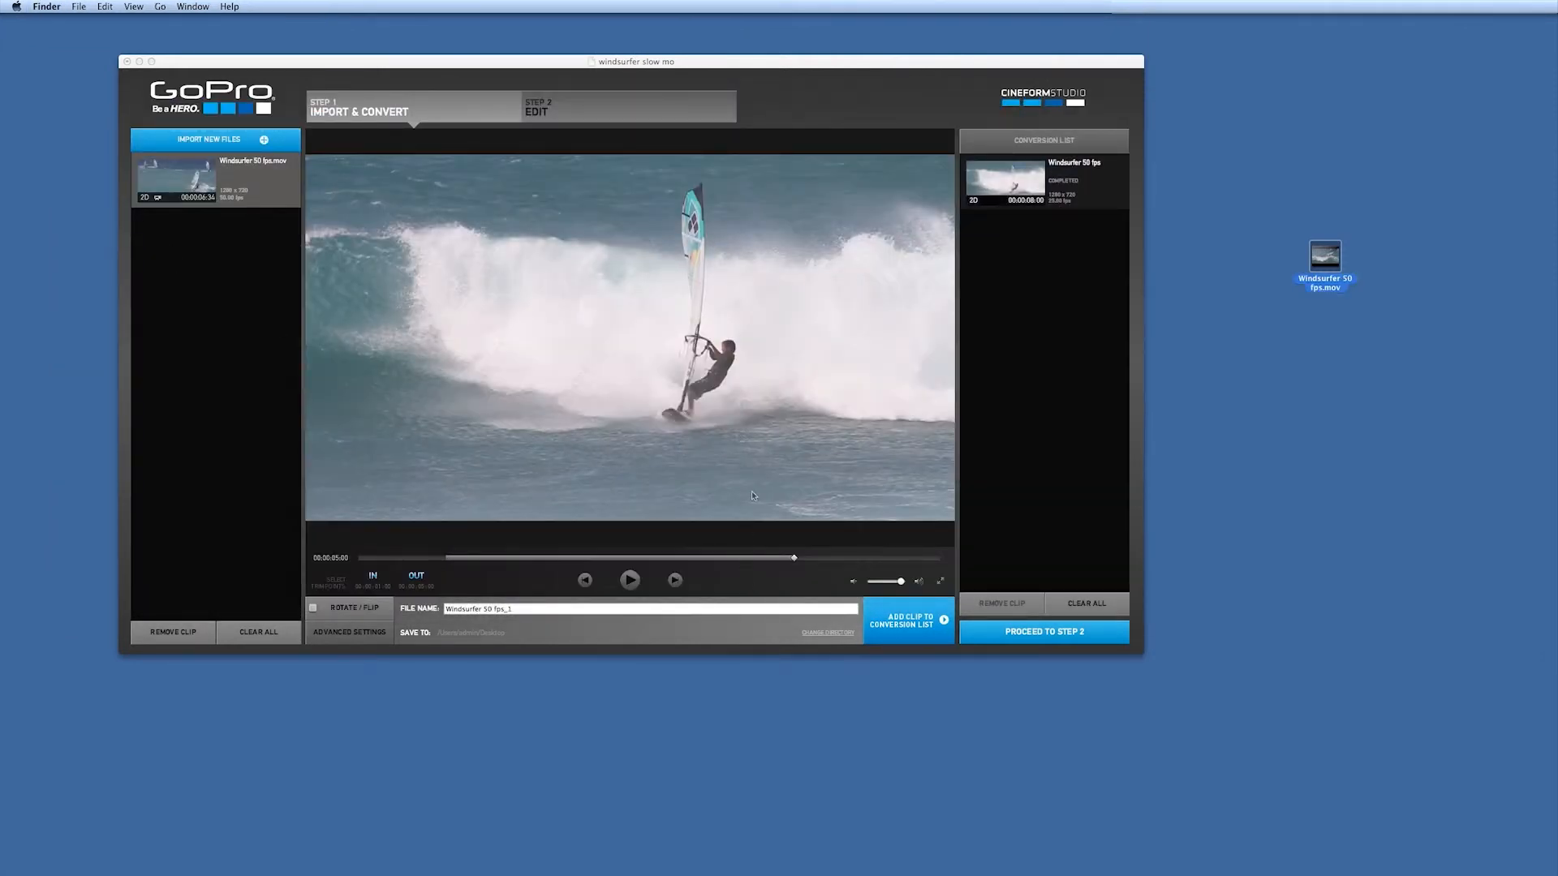
Go to the editing stage, load the converted Windsurfer 50 fps clip and play it.
click(611, 111)
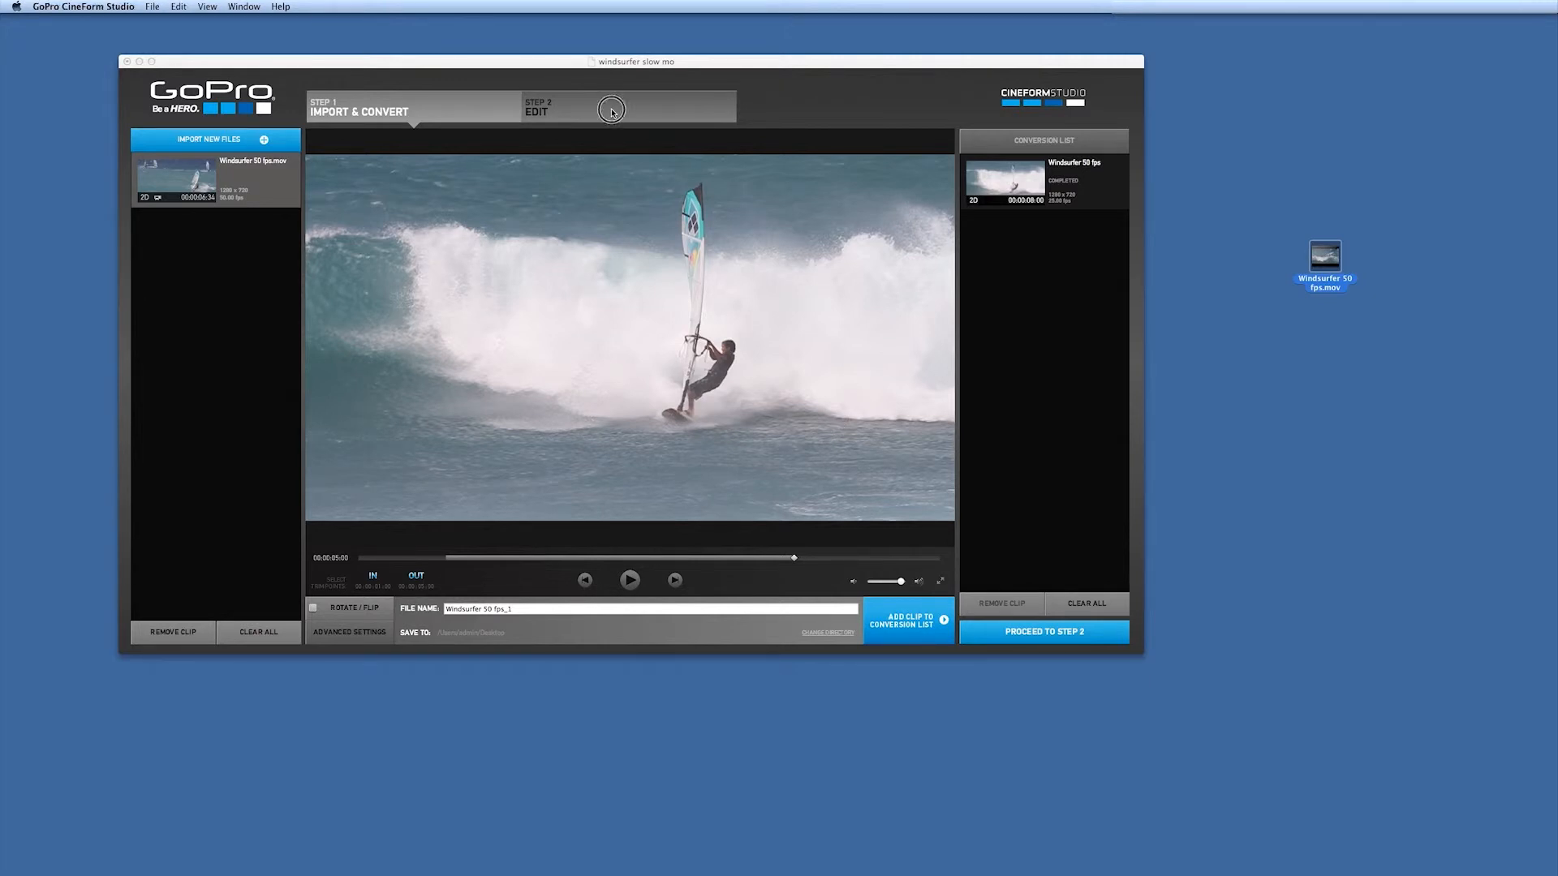
click(612, 111)
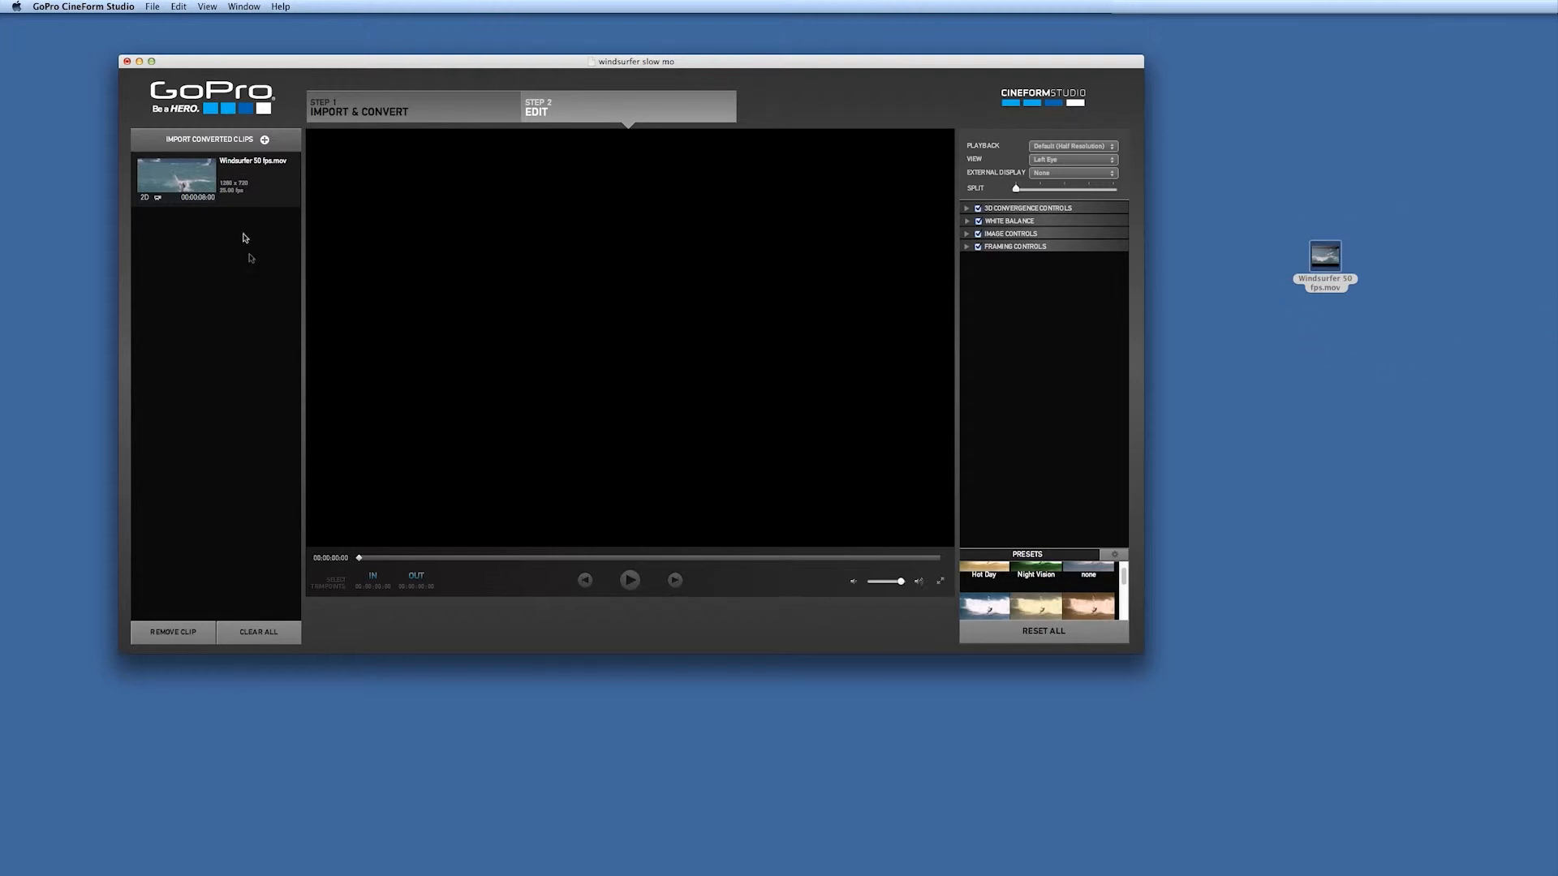
click(182, 189)
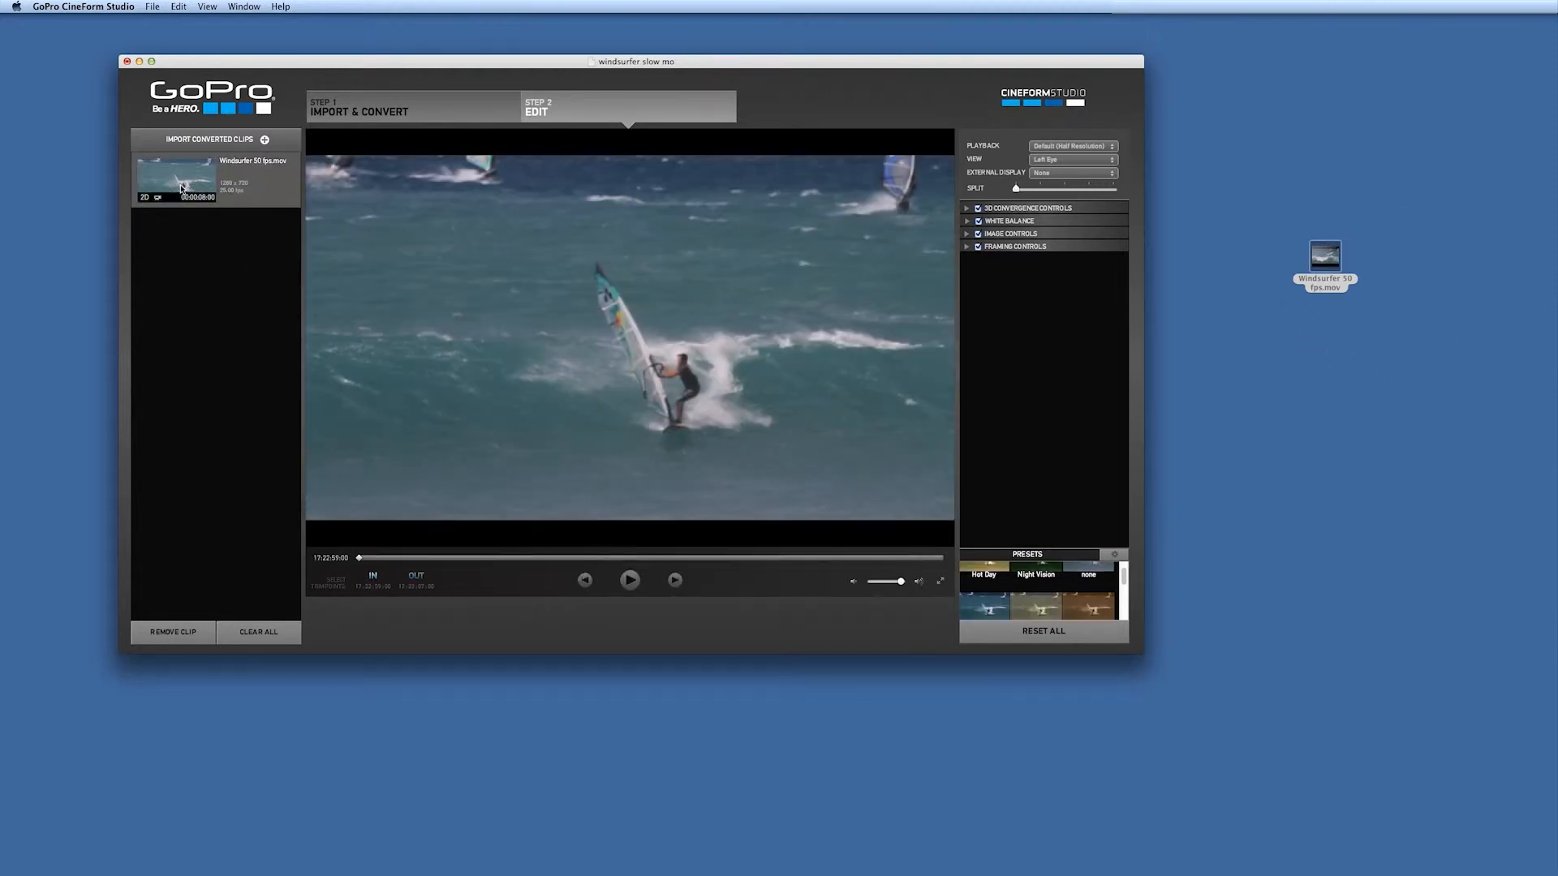
click(633, 584)
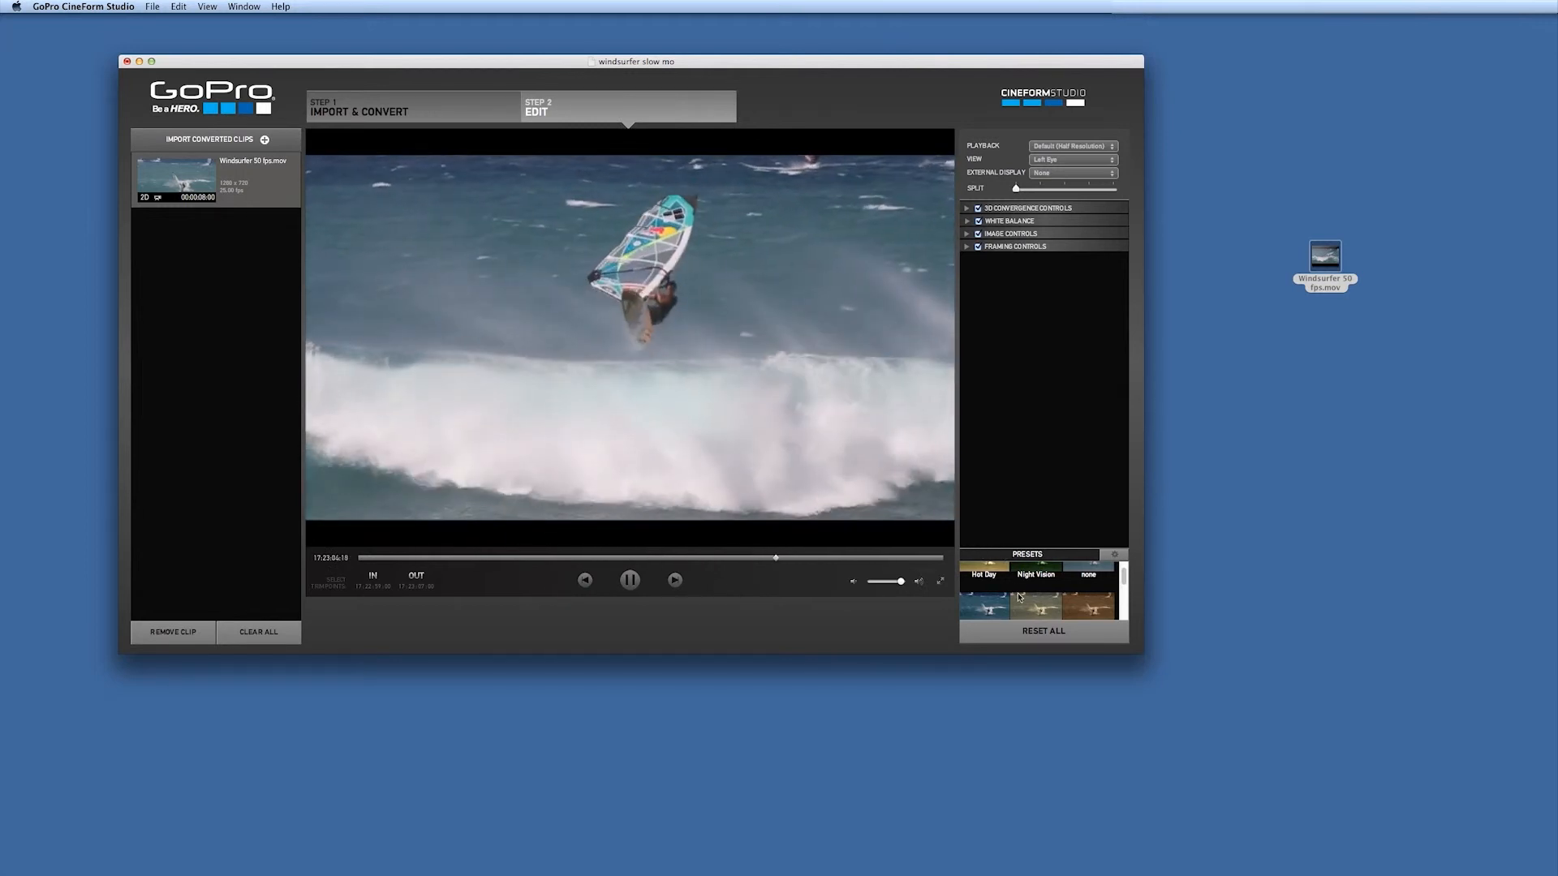
Pause the clip on the windsurfer's mid-air jump and apply the Hot Day preset.
scroll(1018, 594, up, 1)
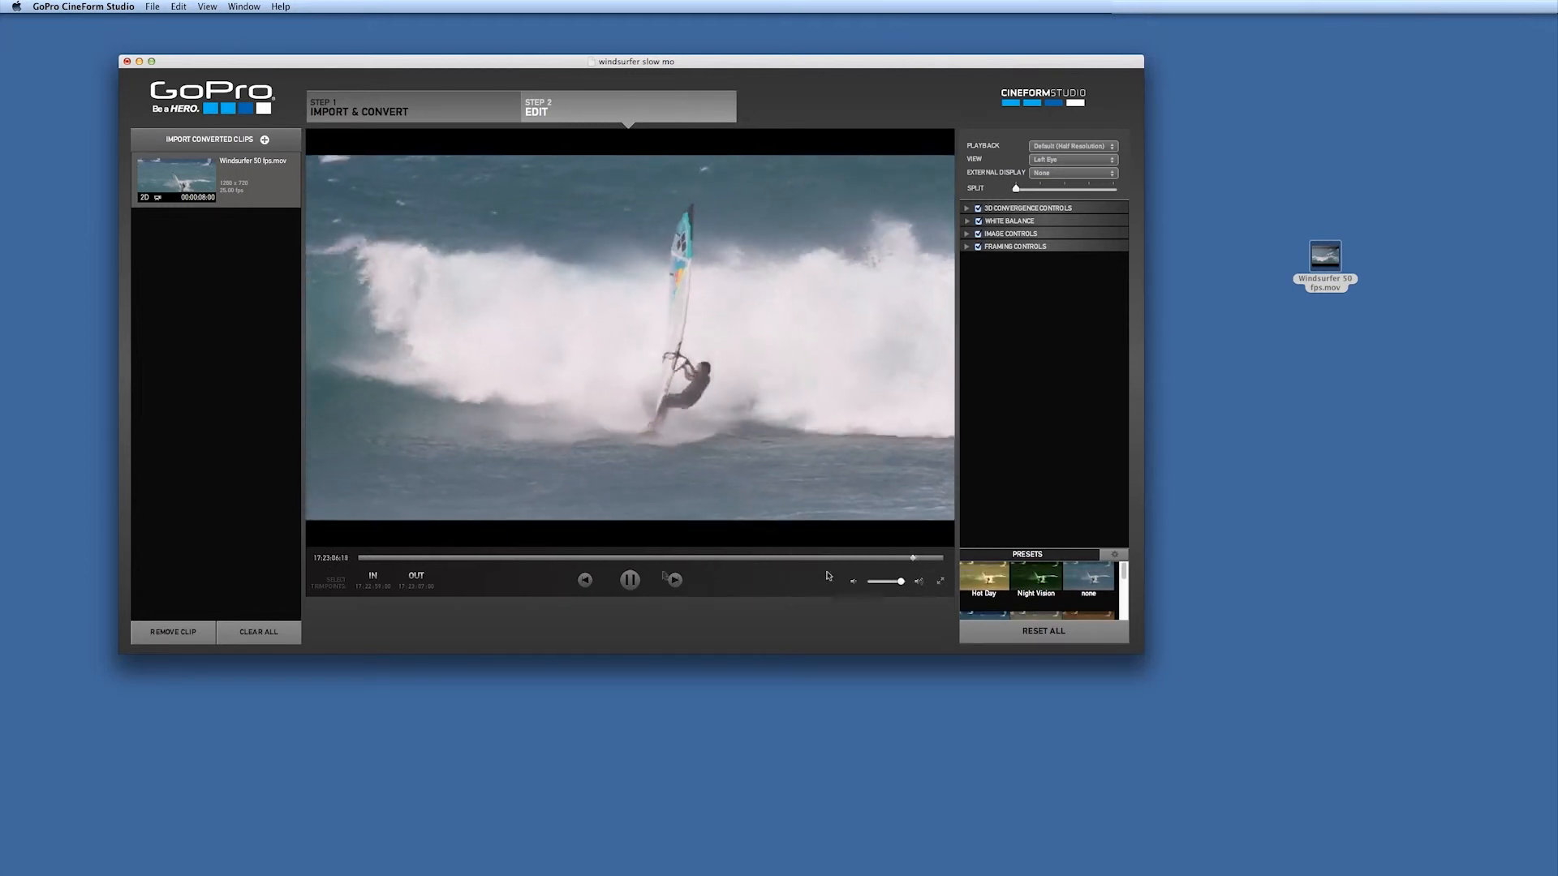
click(629, 580)
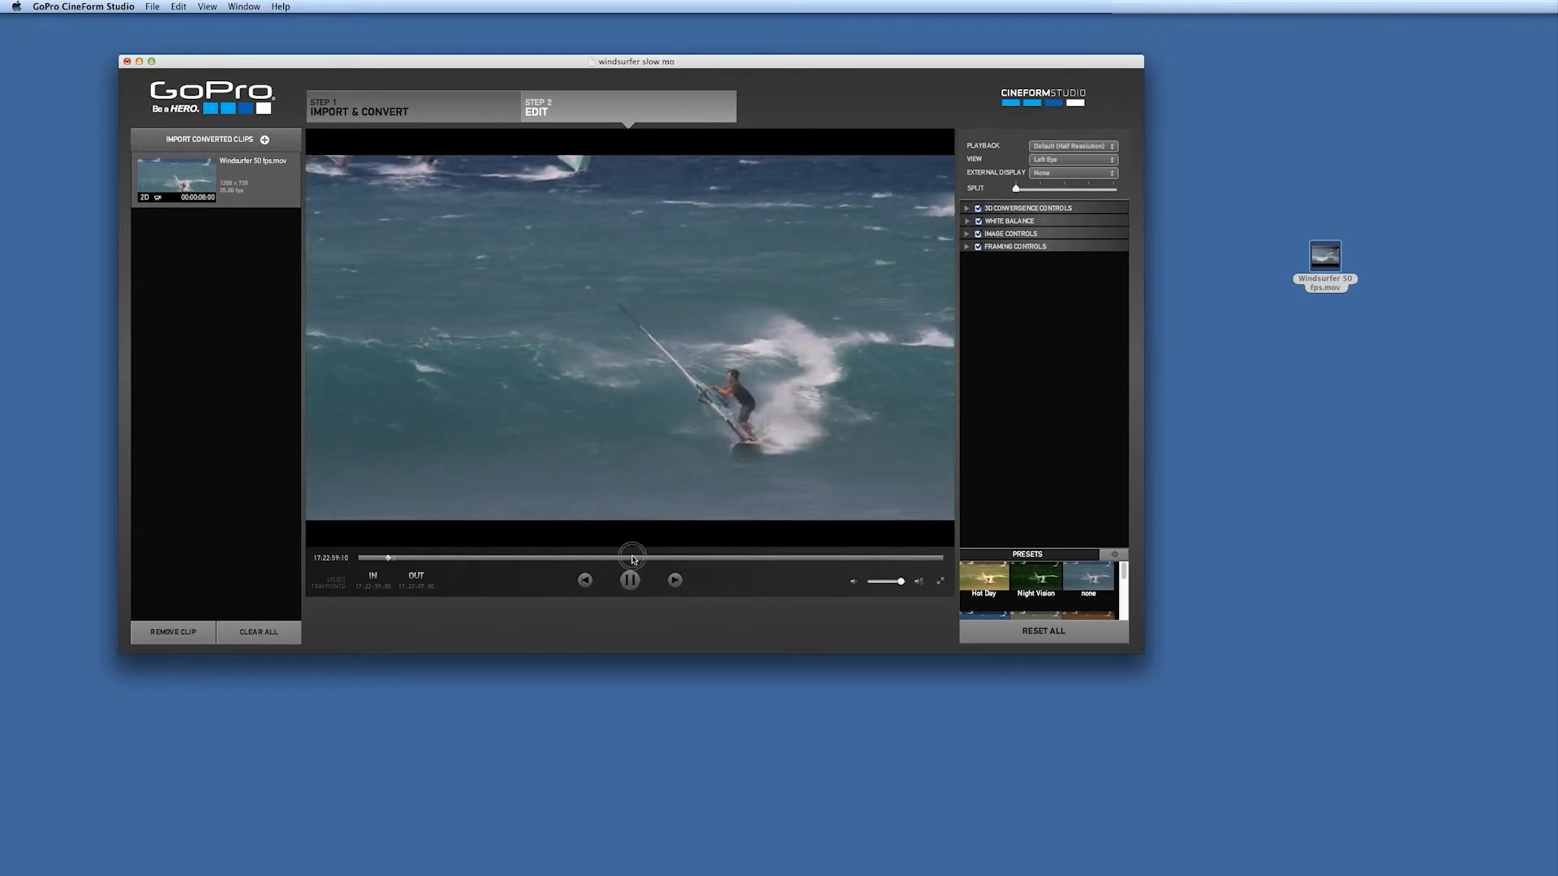
click(633, 559)
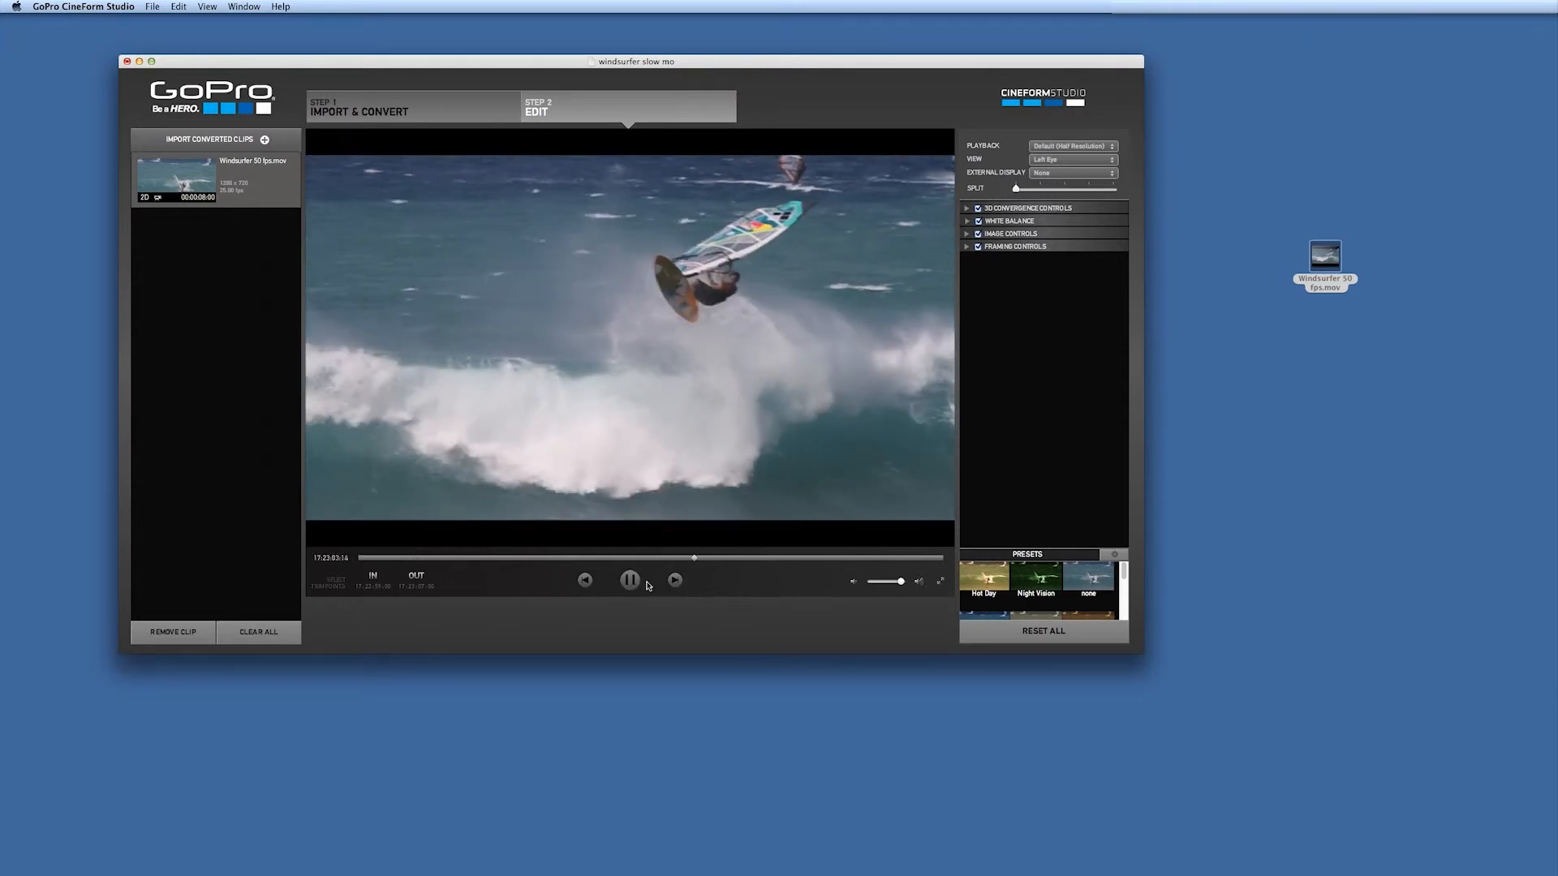
click(631, 580)
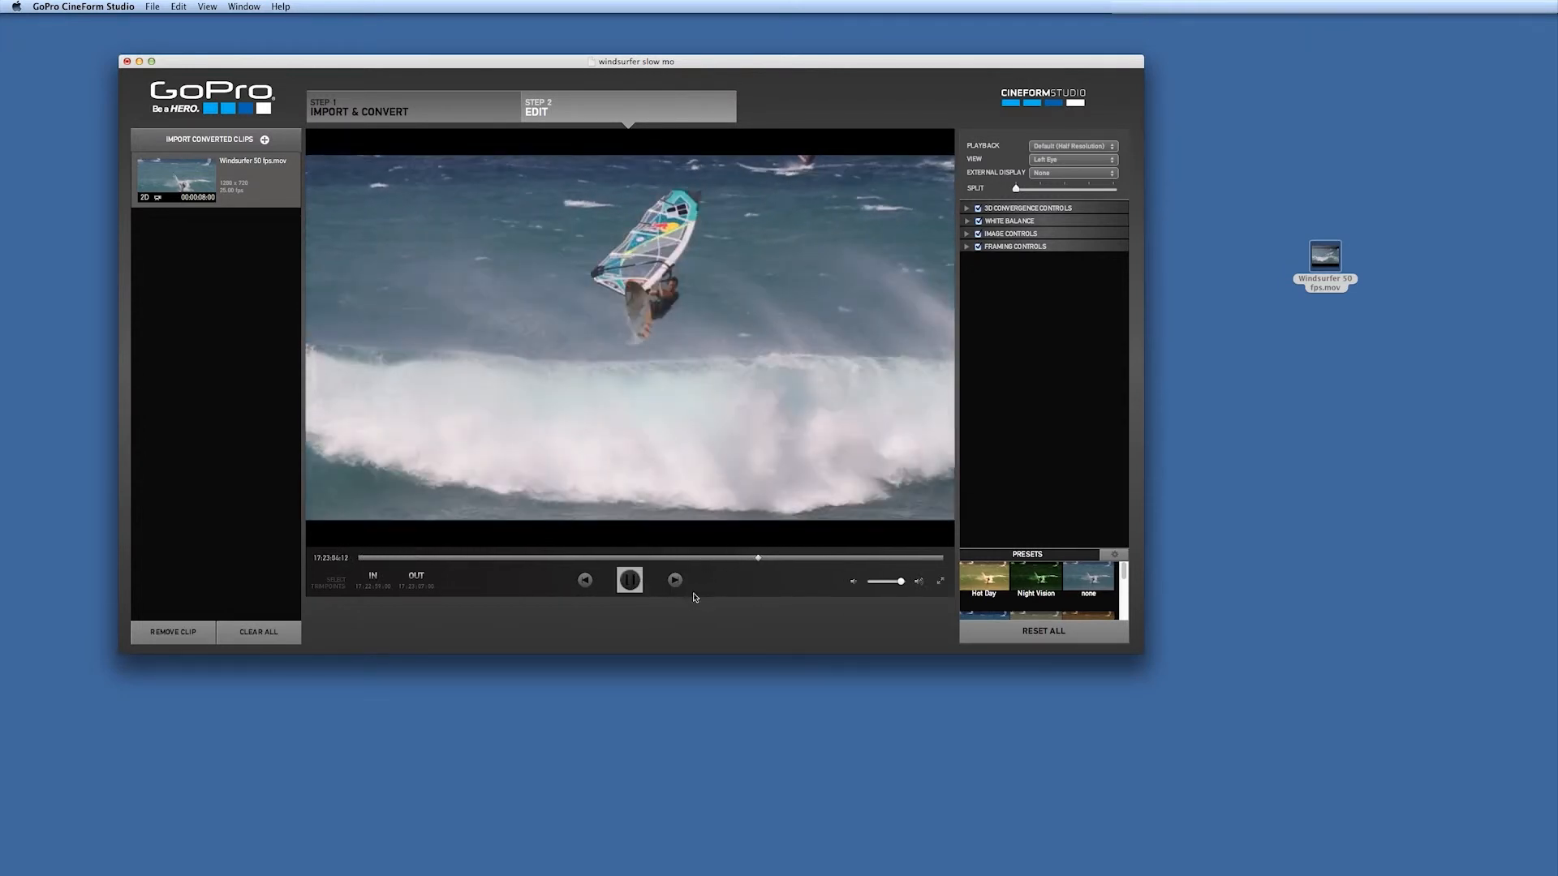
click(984, 579)
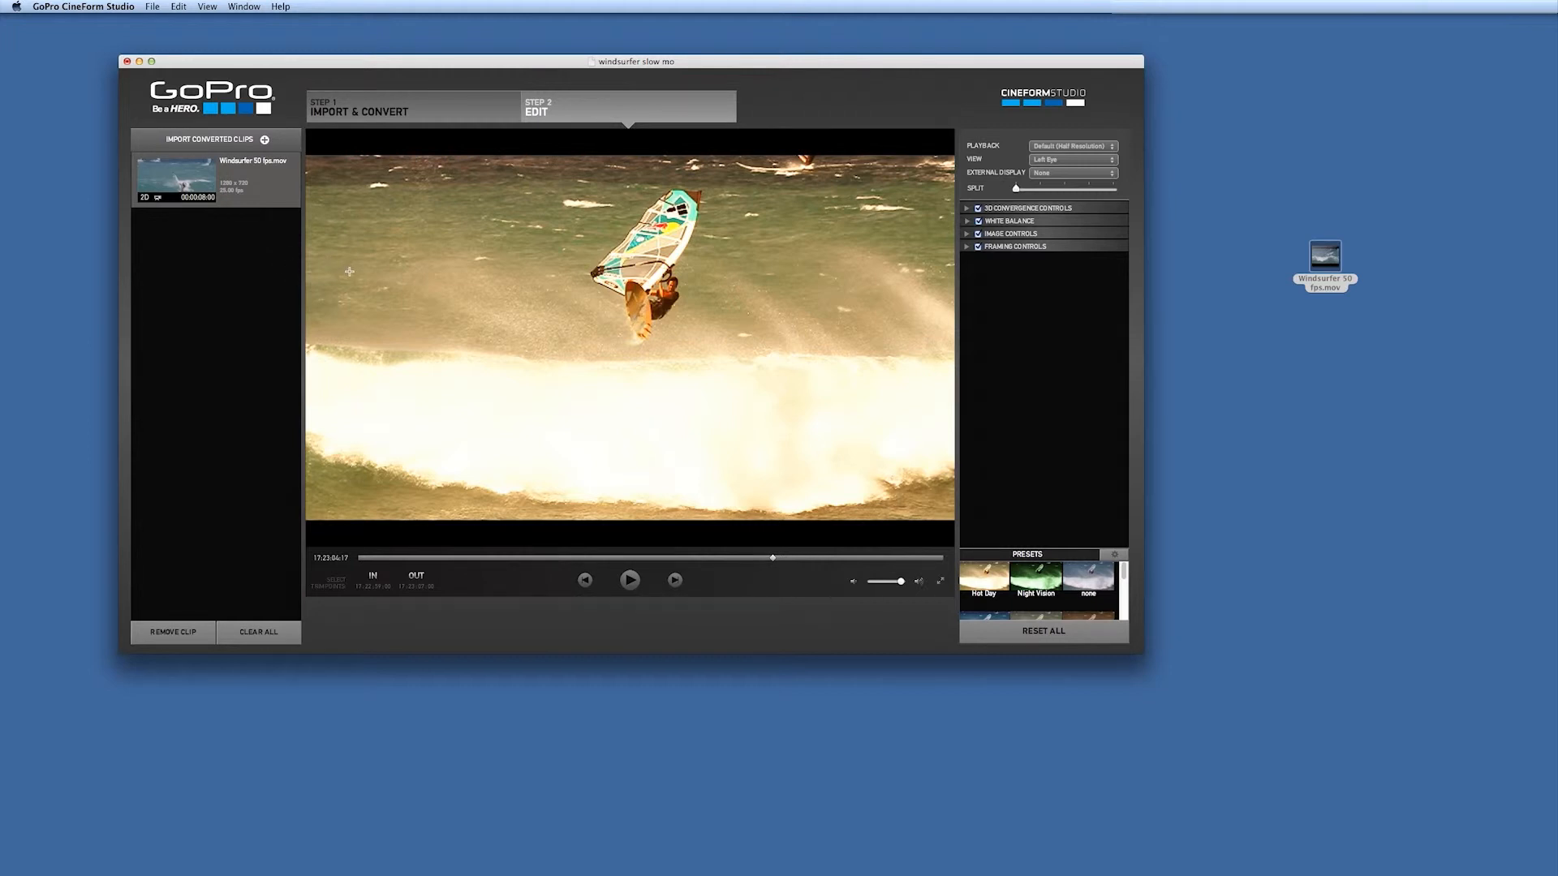
Switch to PowerPoint and read the Adobe After Effects slide about half speed and time stretch.
key(super+Tab)
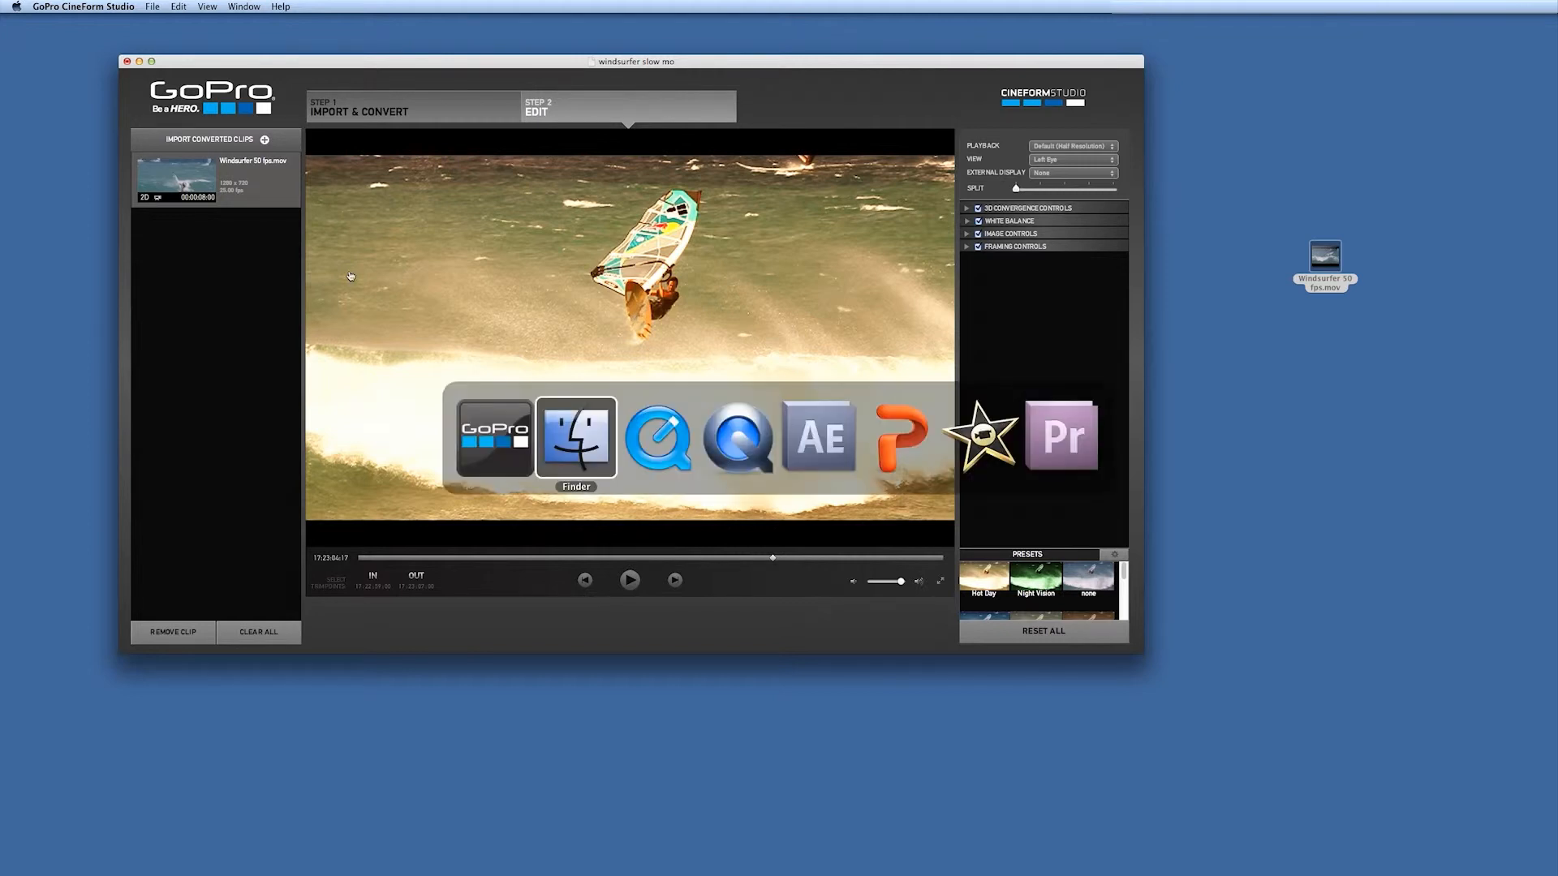
key(super+Tab)
key(super+Tab)
key(super+Tab)
key(super+Tab)
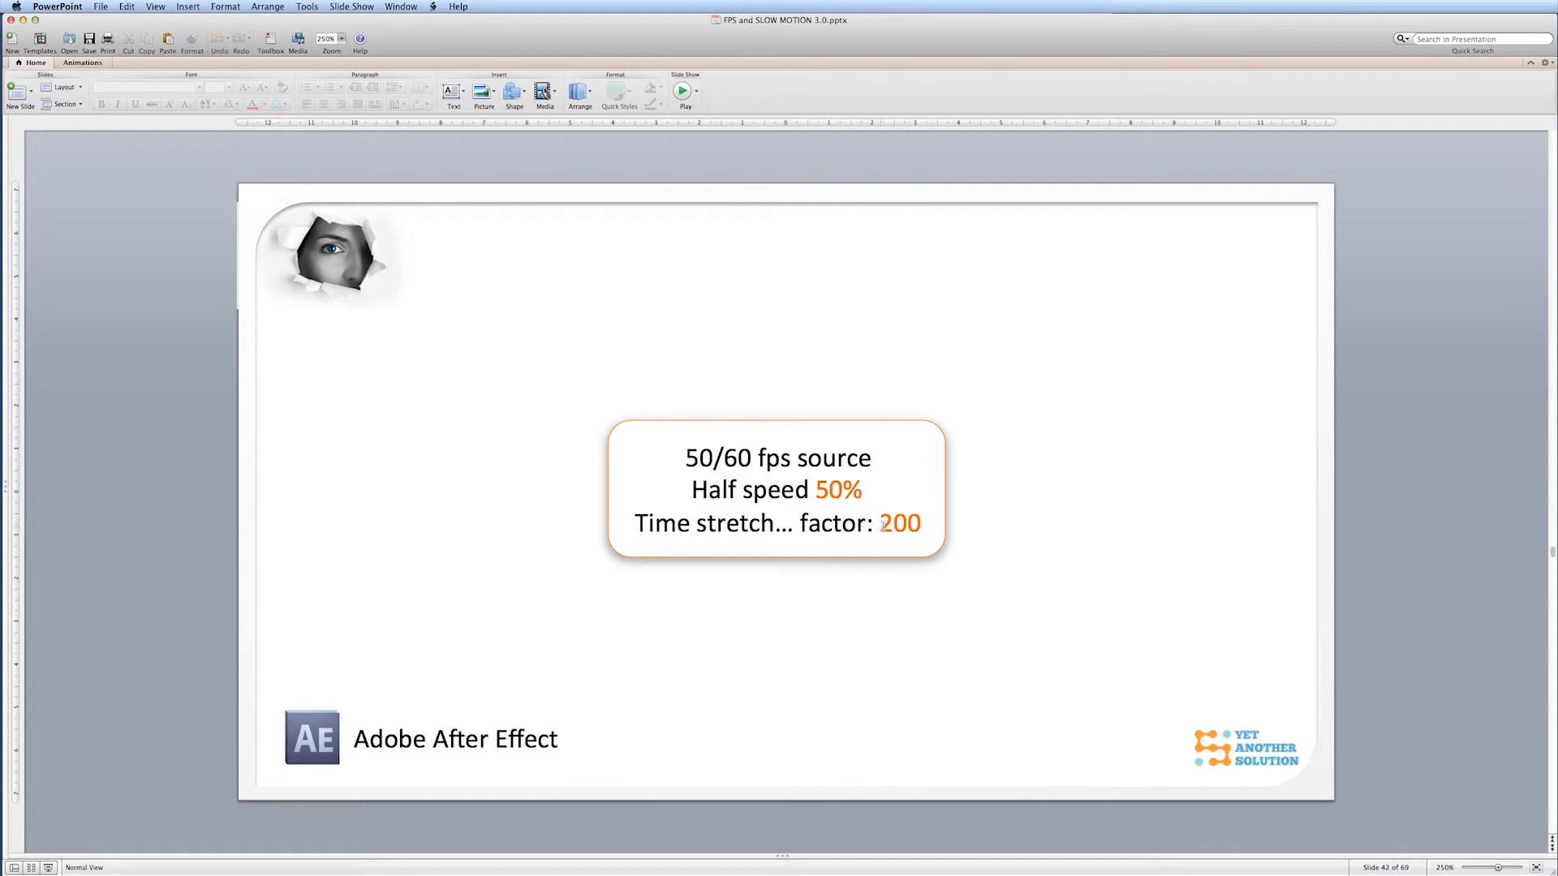
Return to GoPro CineForm Studio and hide its window to clear the desktop.
key(super+Tab)
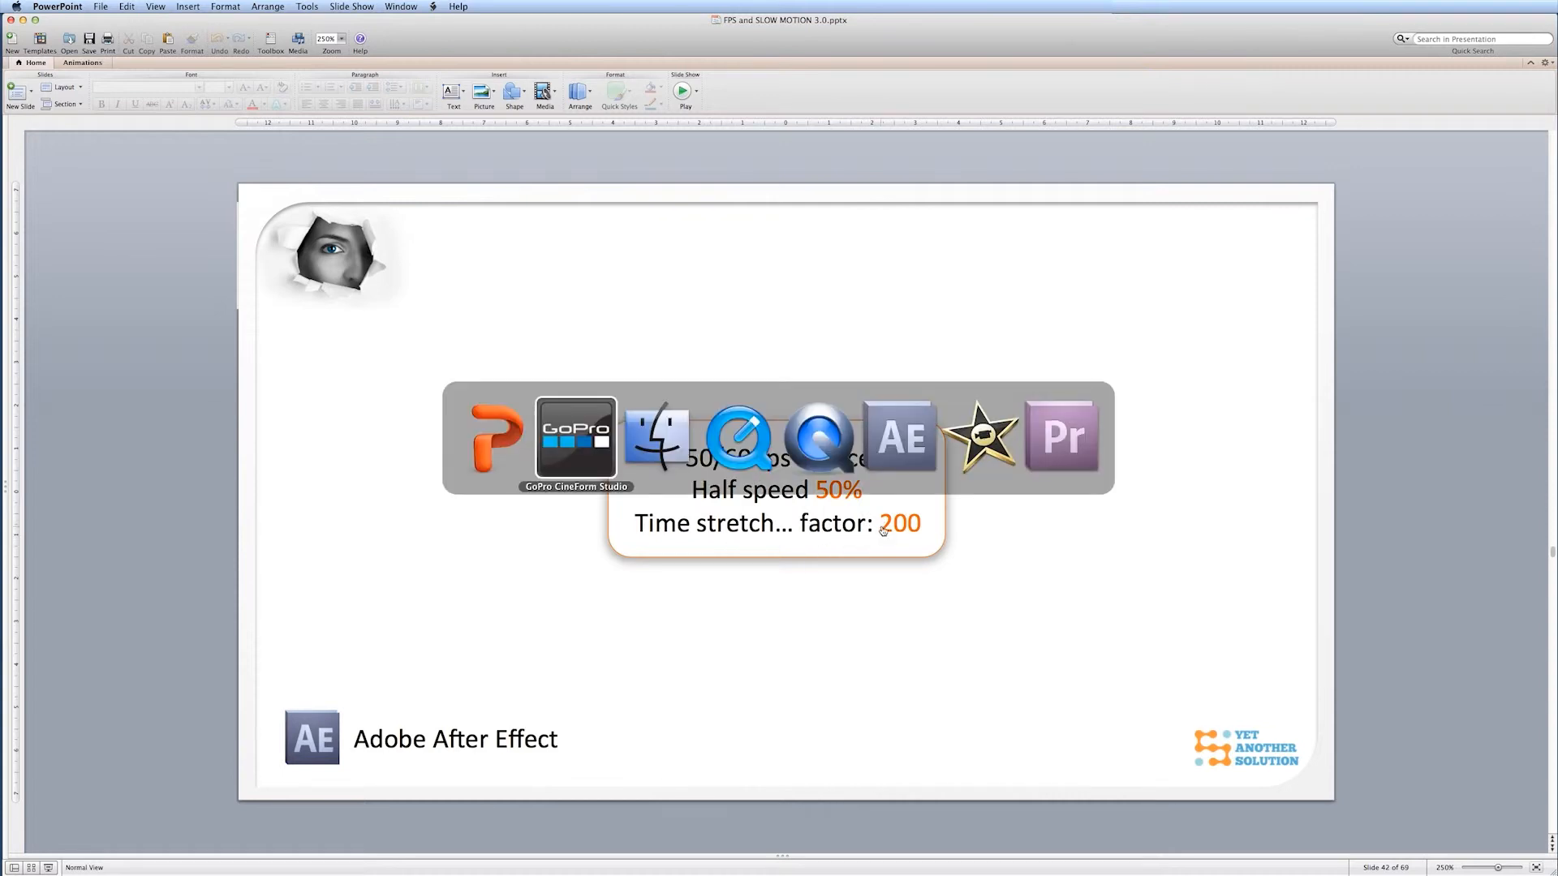
key(super+Tab)
key(super+Tab)
key(super+Tab)
key(super+Tab)
key(super+Tab)
key(super+Tab)
key(super+Tab)
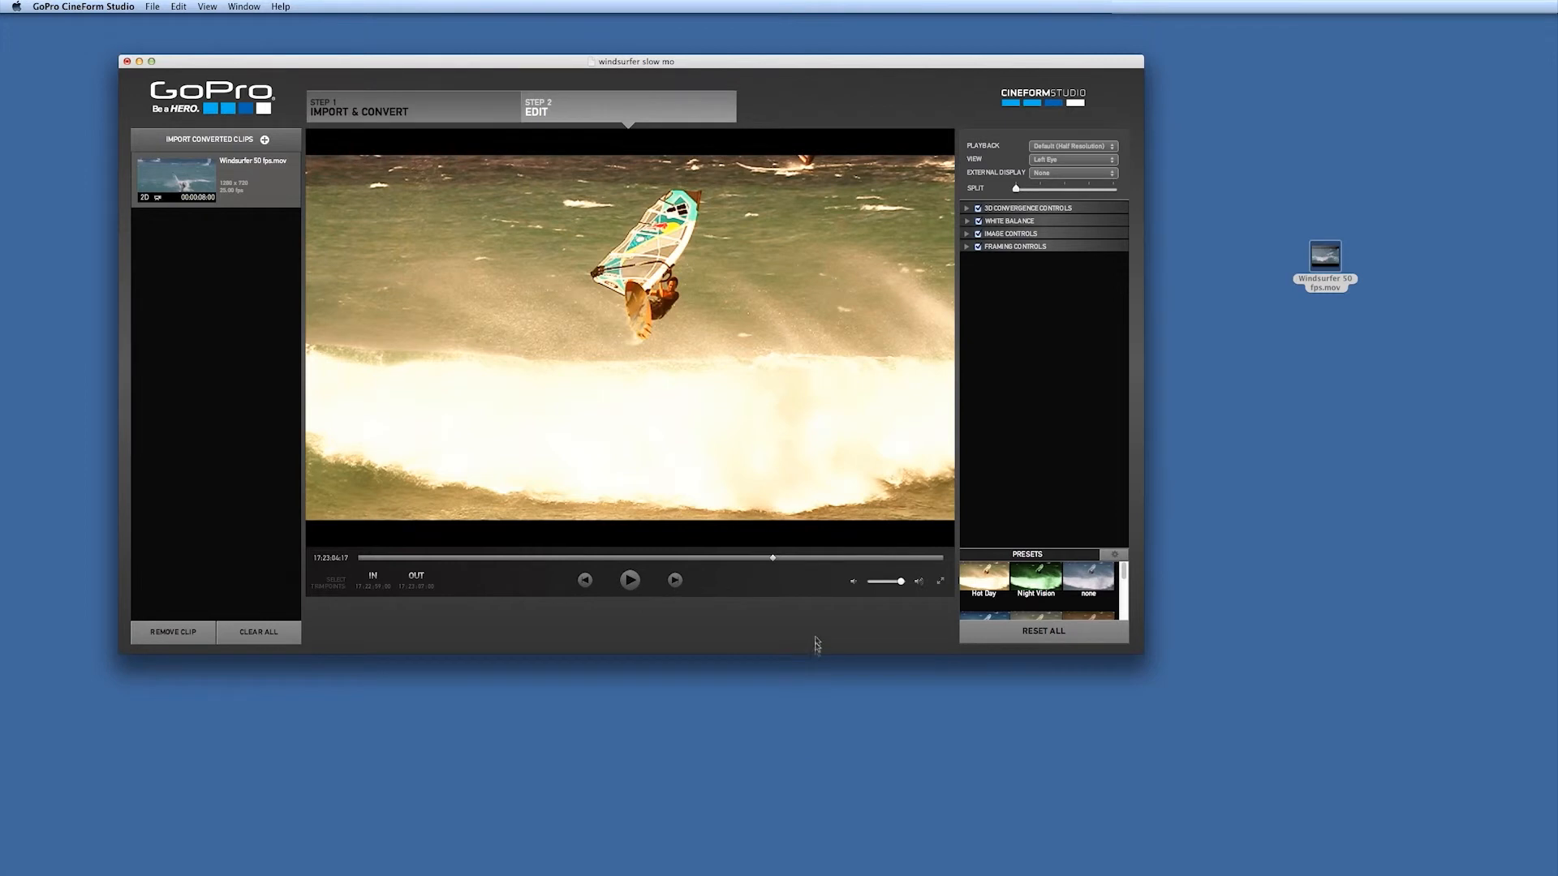
key(super+h)
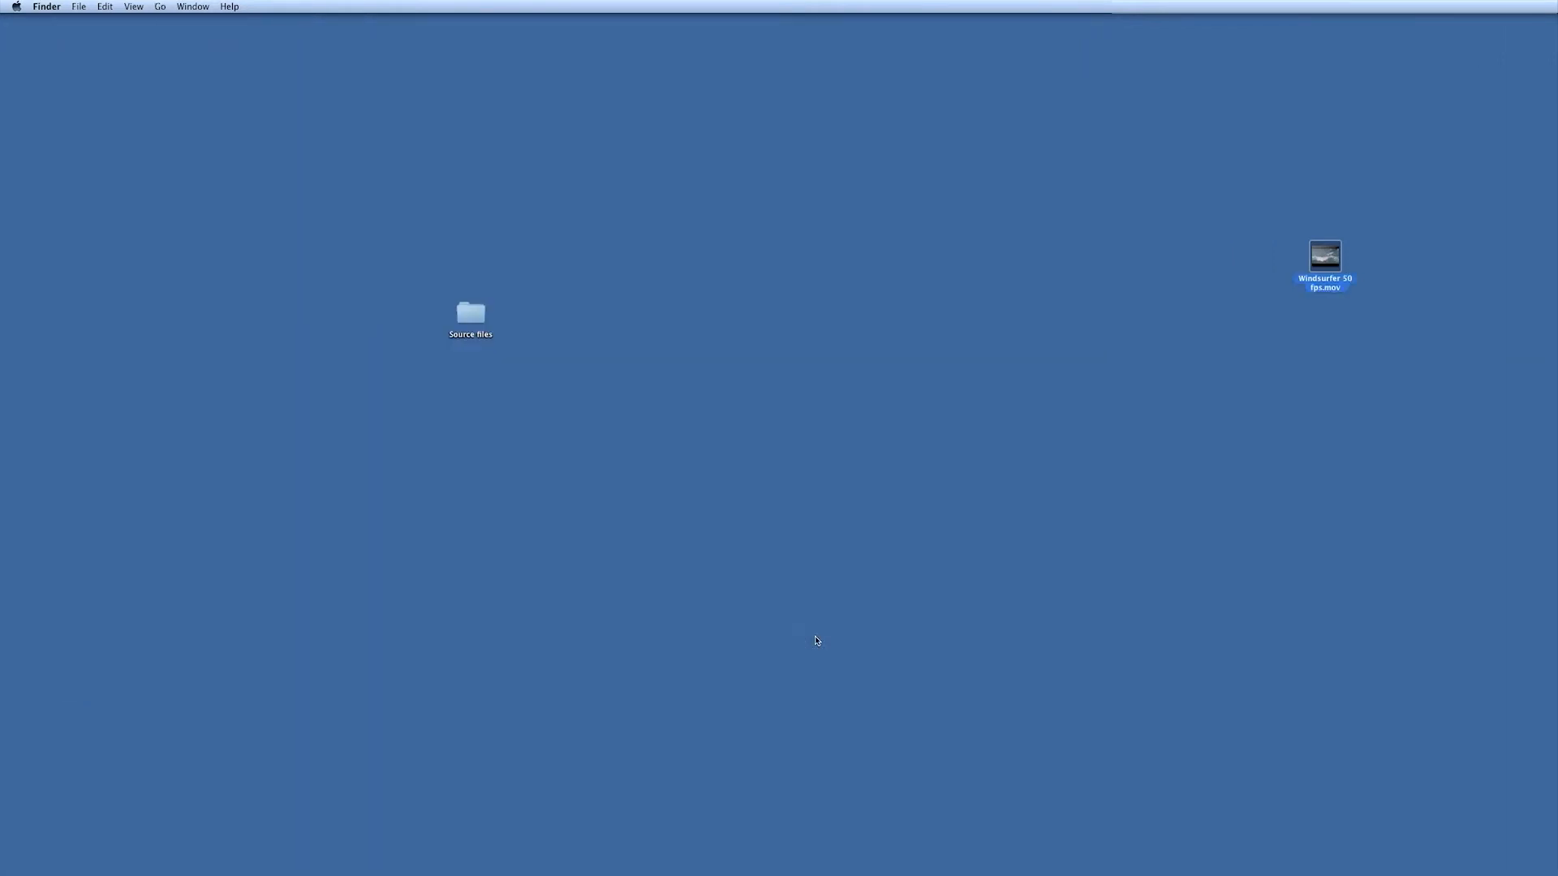
Switch to After Effects and bring up the windsurfer slow mo project.
key(super+Tab)
key(super+Tab)
key(super+Tab)
key(super+Tab)
key(super+Tab)
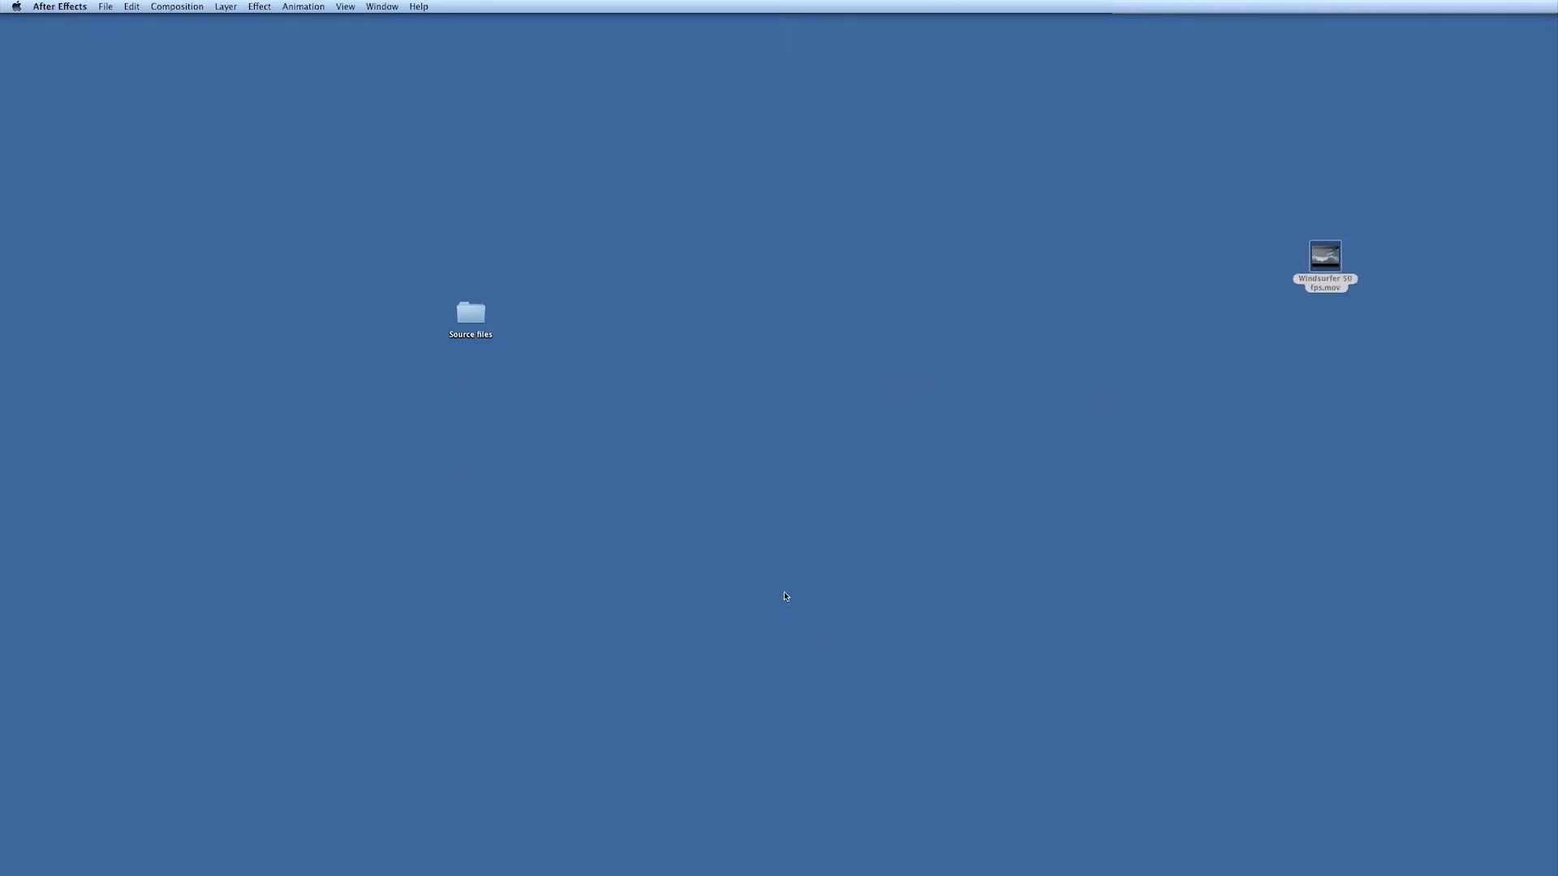
mouse_move(17, 154)
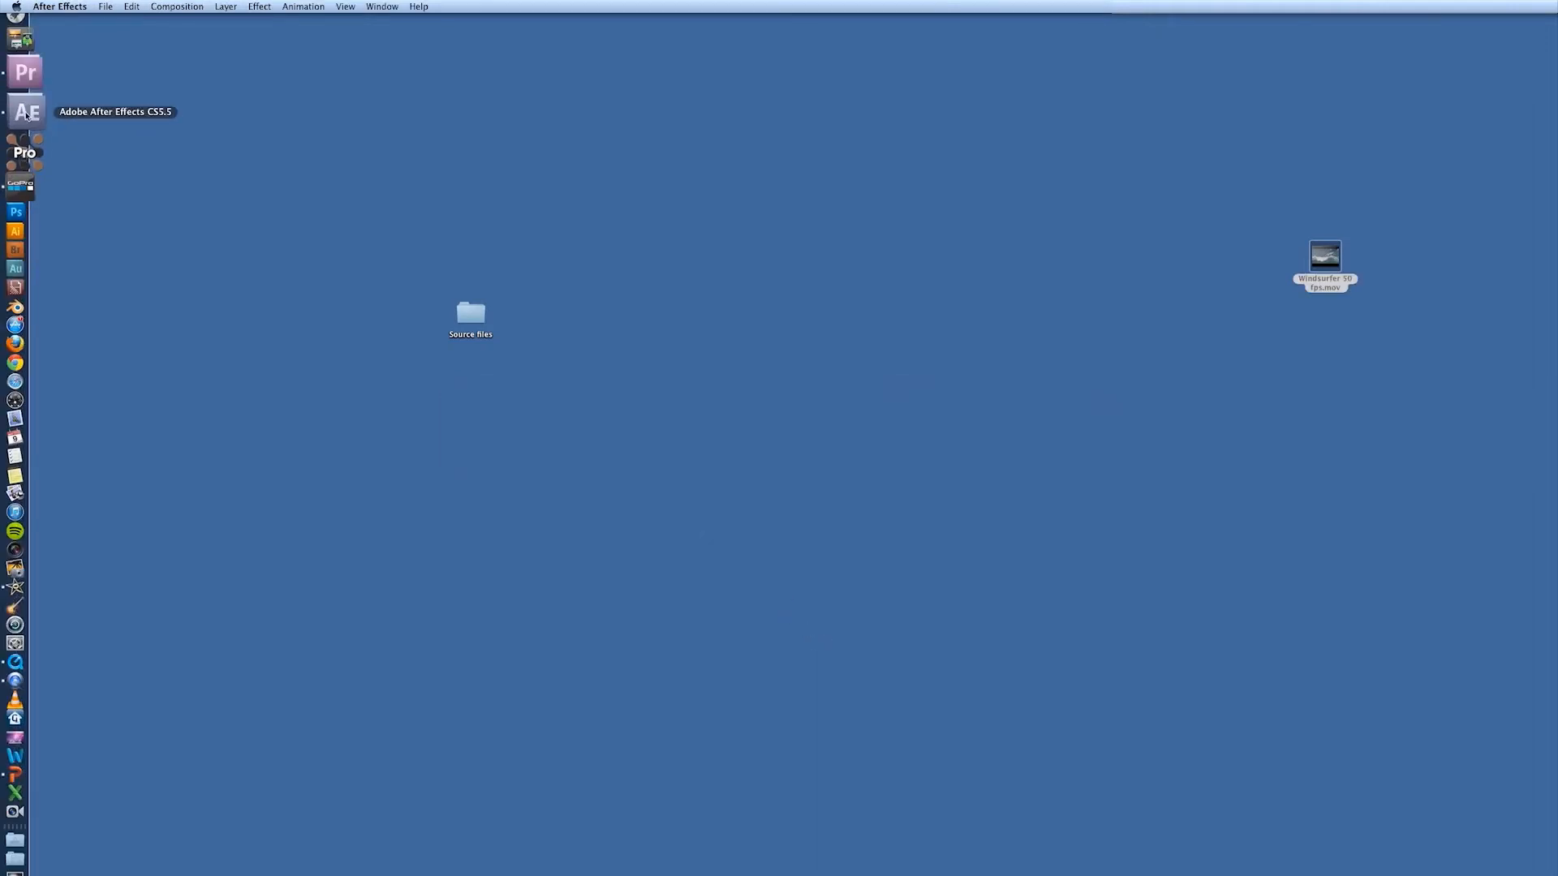
click(25, 113)
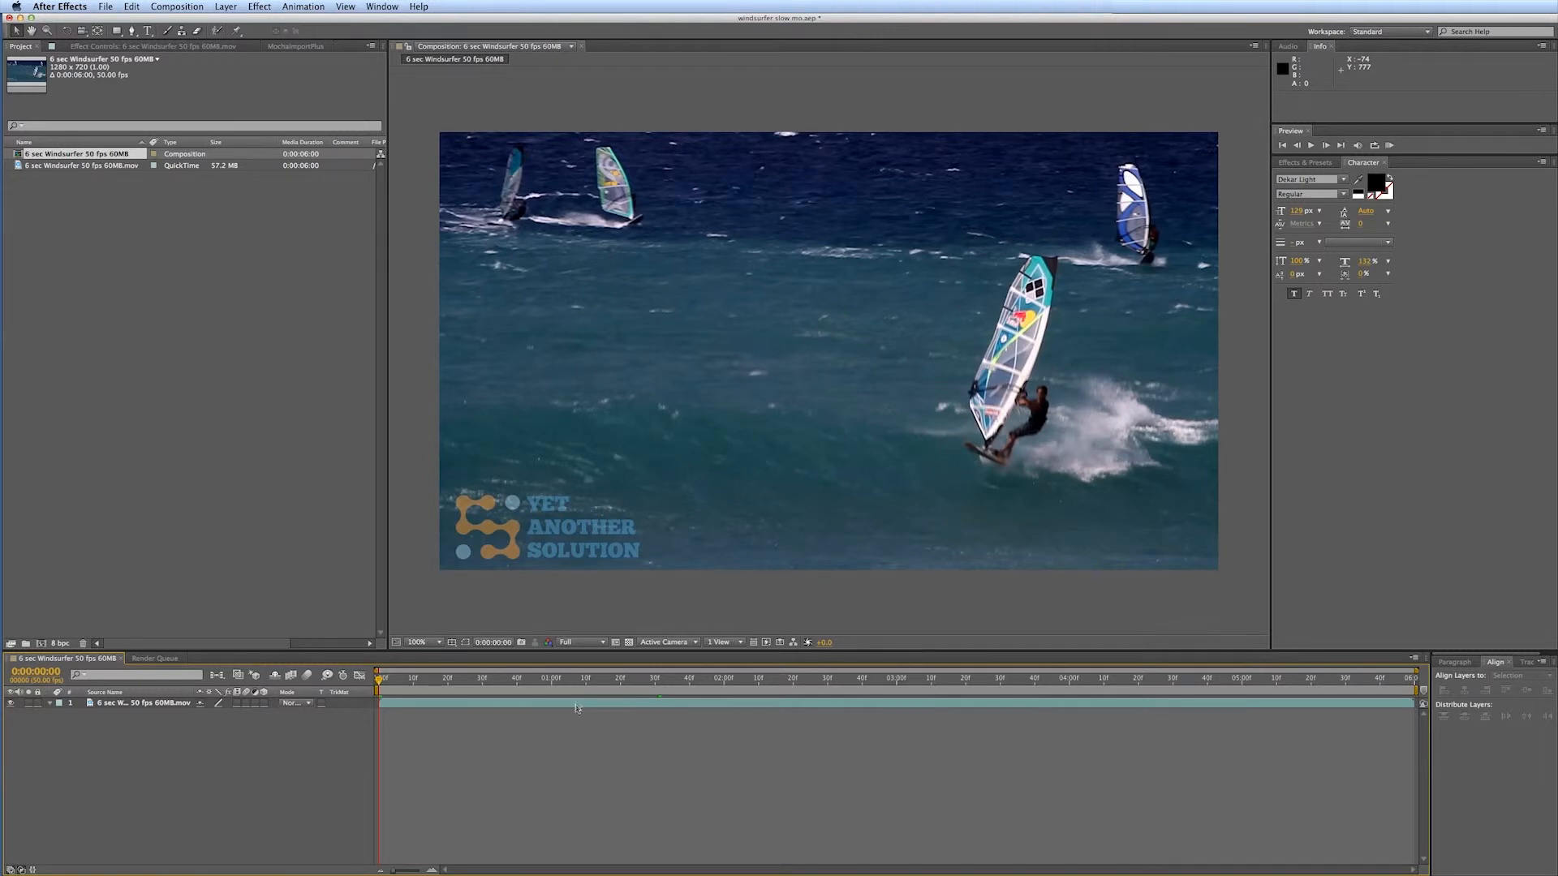
Set the 6 sec Windsurfer 50 fps 60MB composition to 25 frames per second and a duration of 0:00:12:00.
click(103, 168)
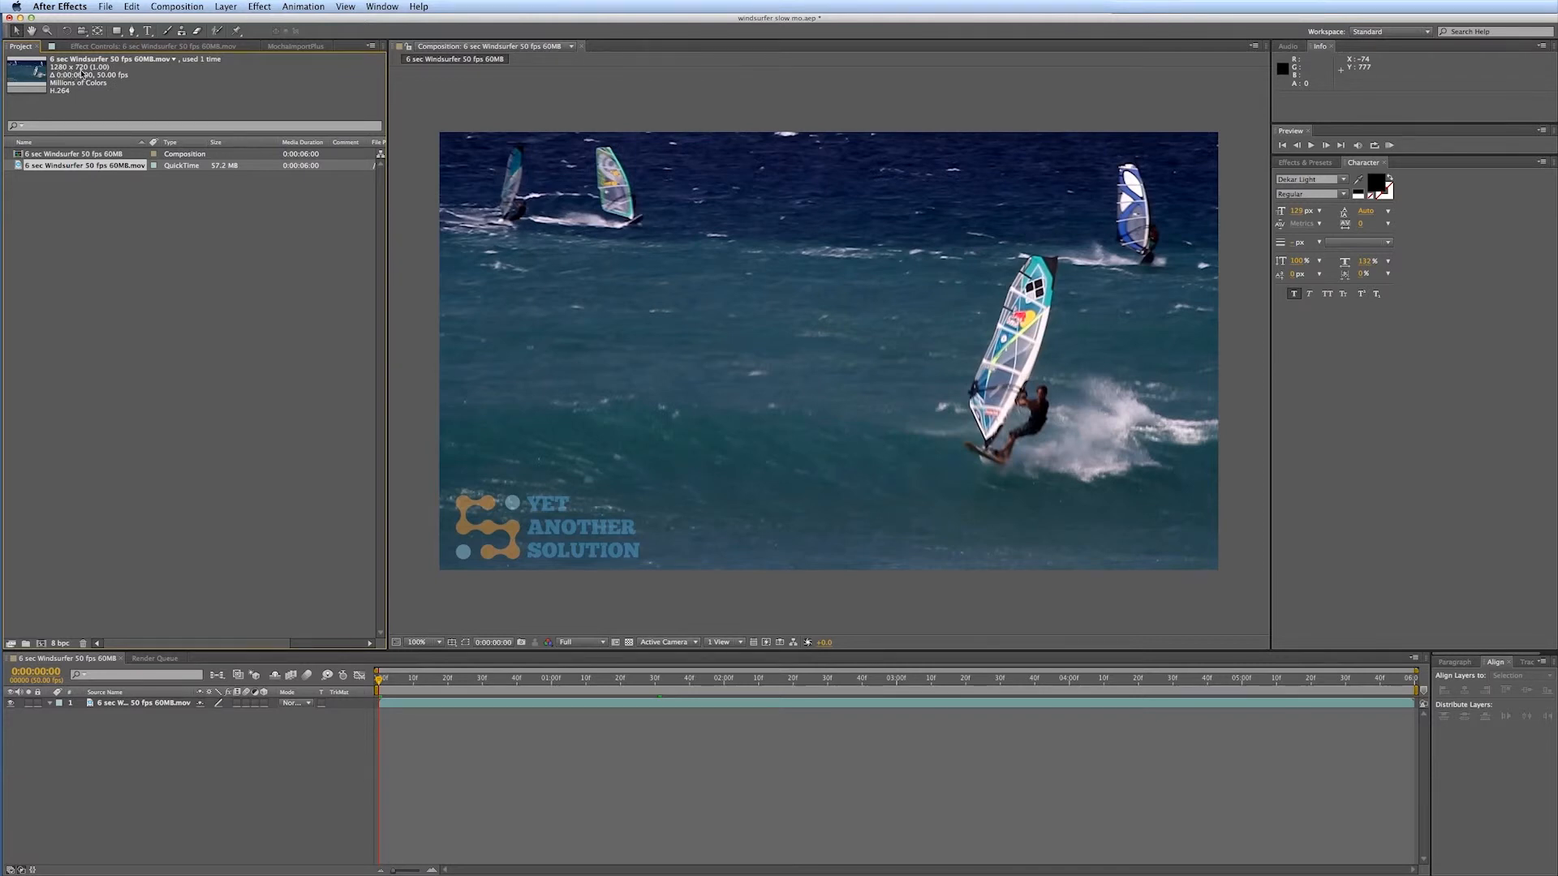
click(102, 154)
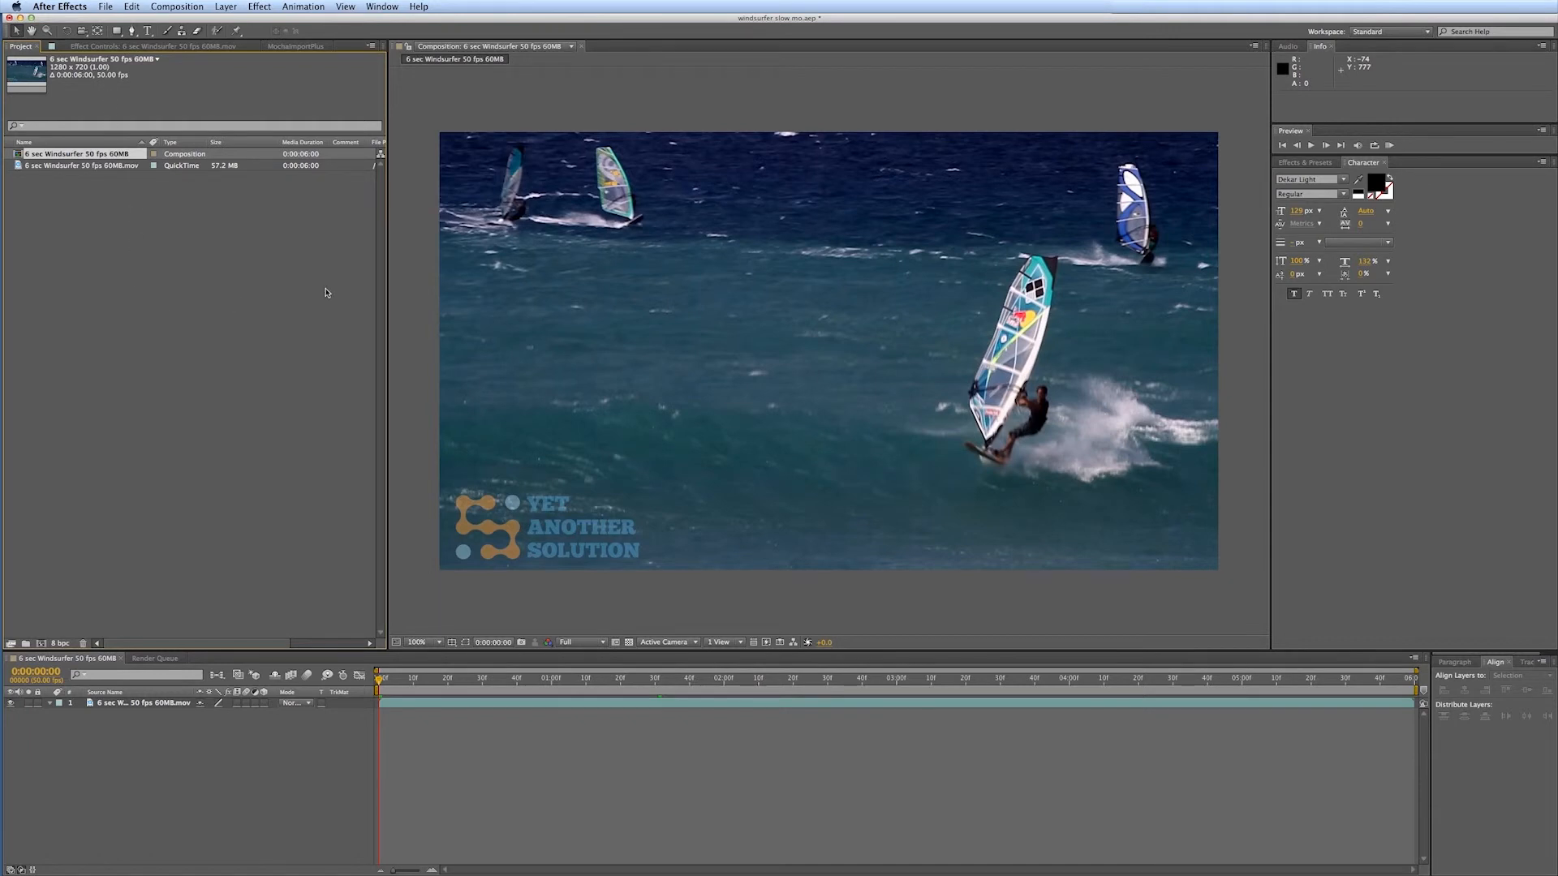
click(171, 8)
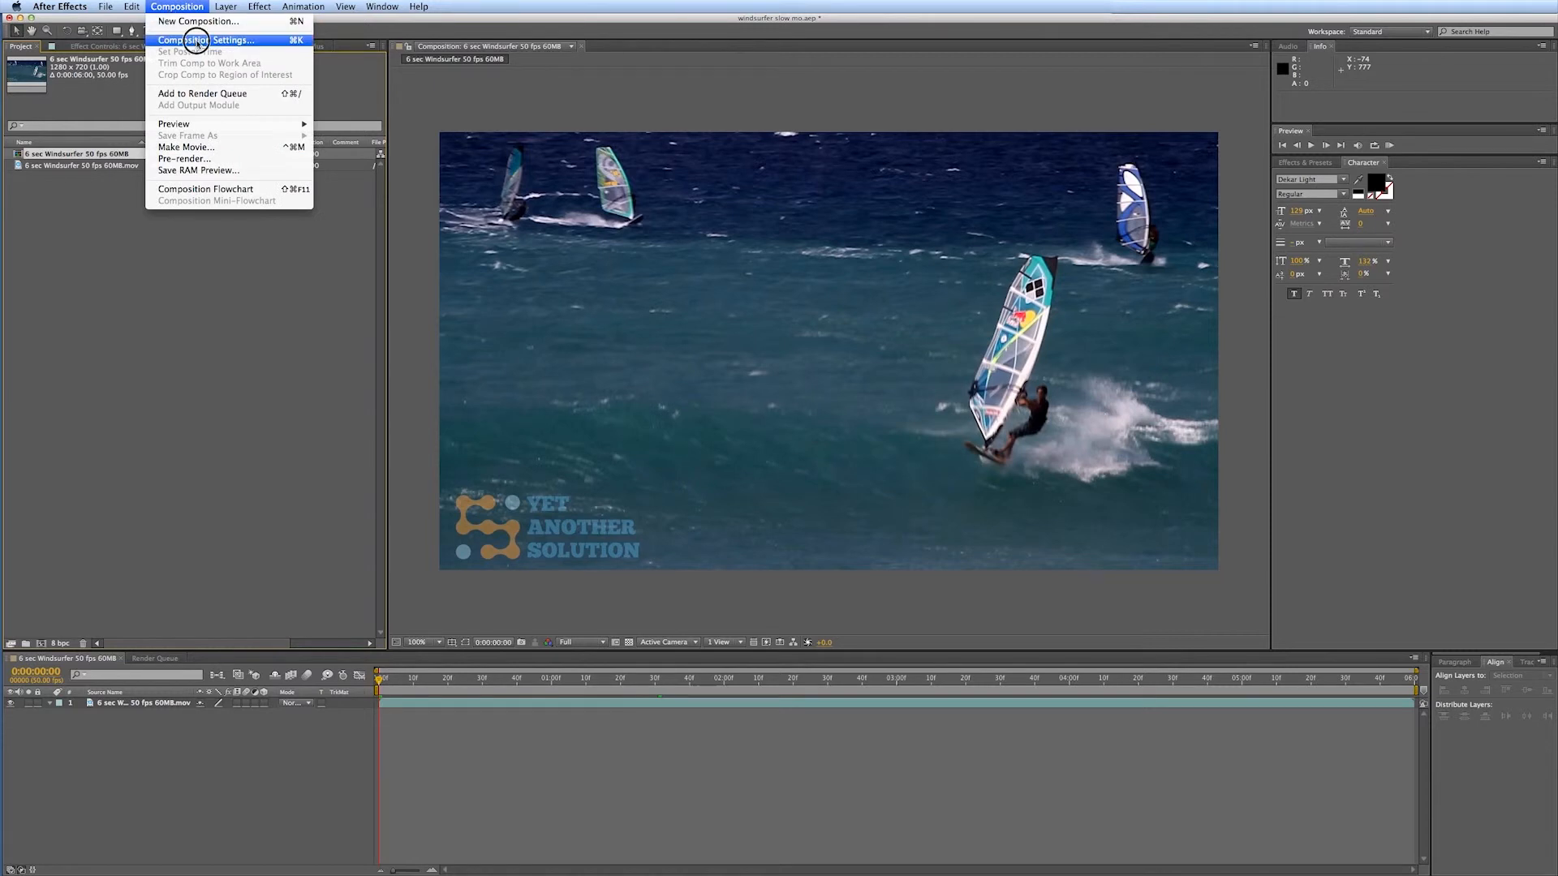
click(196, 41)
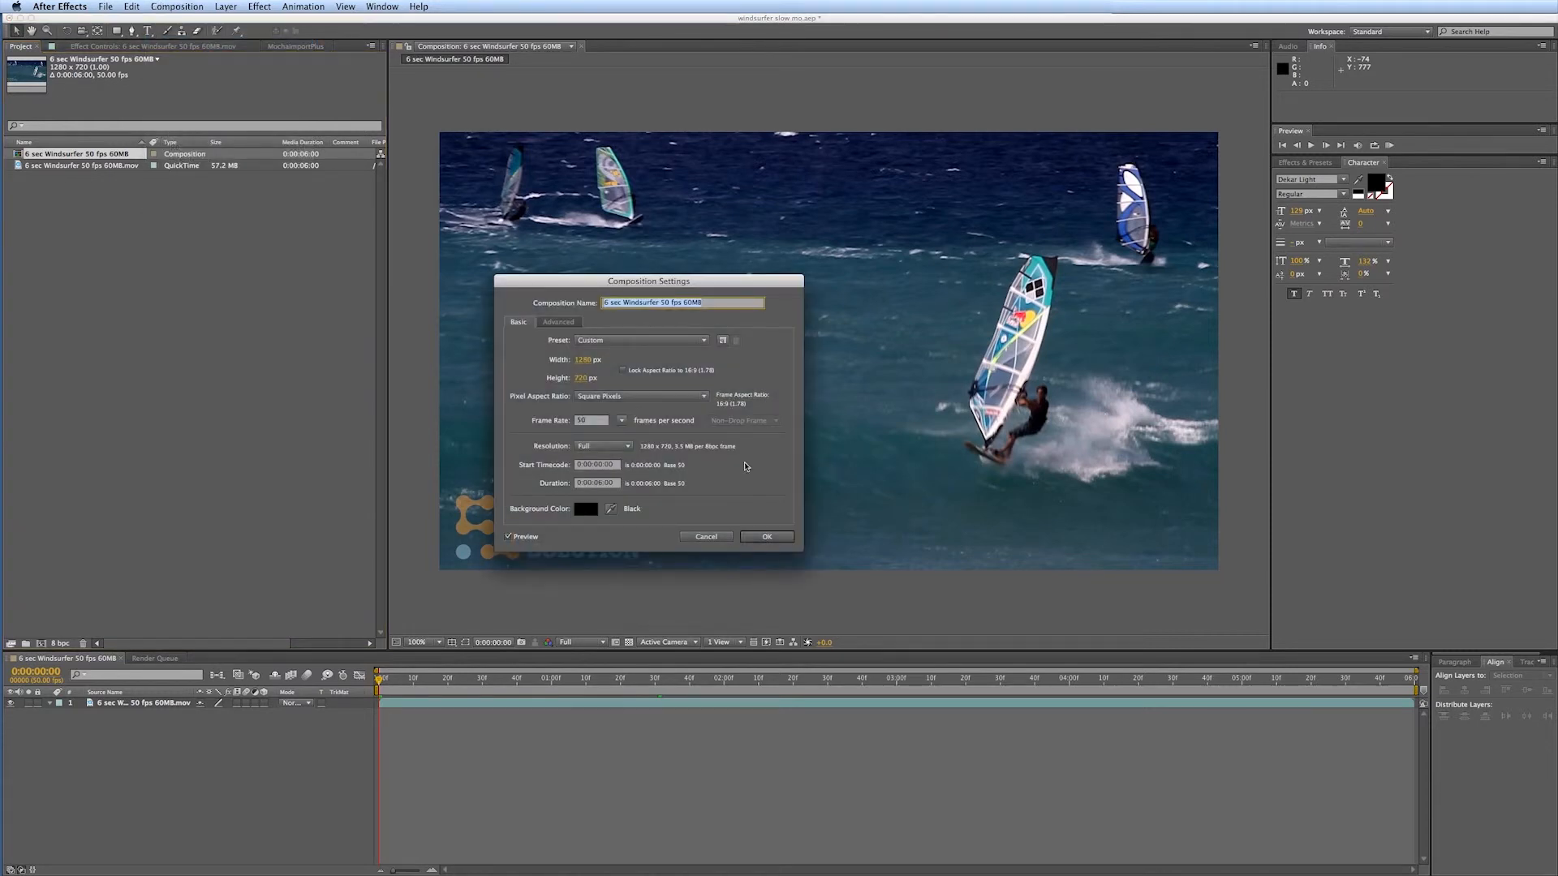
click(622, 420)
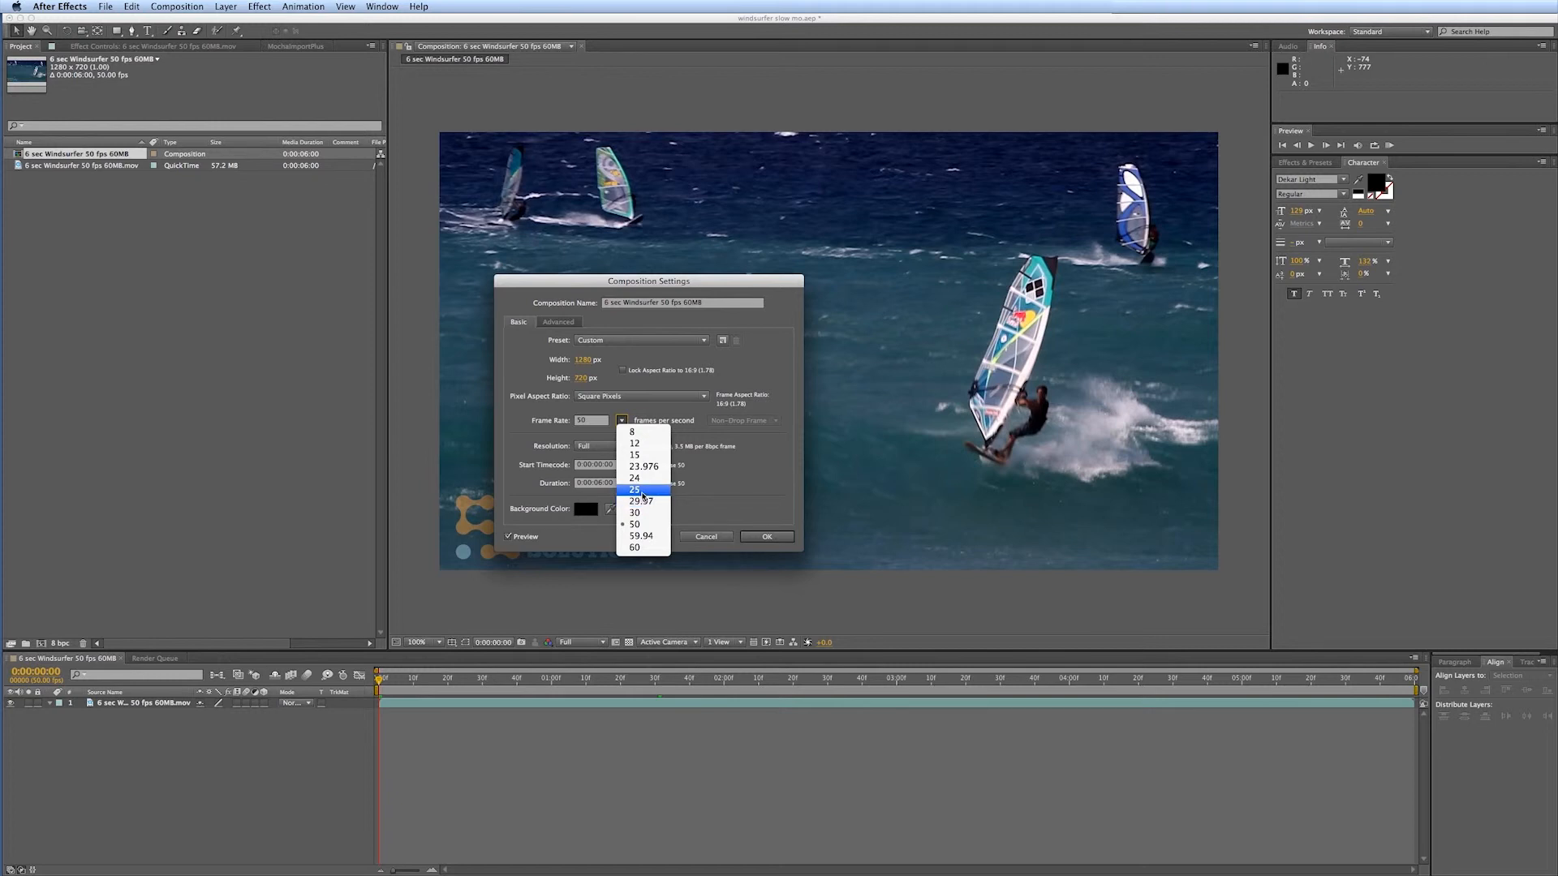
click(643, 490)
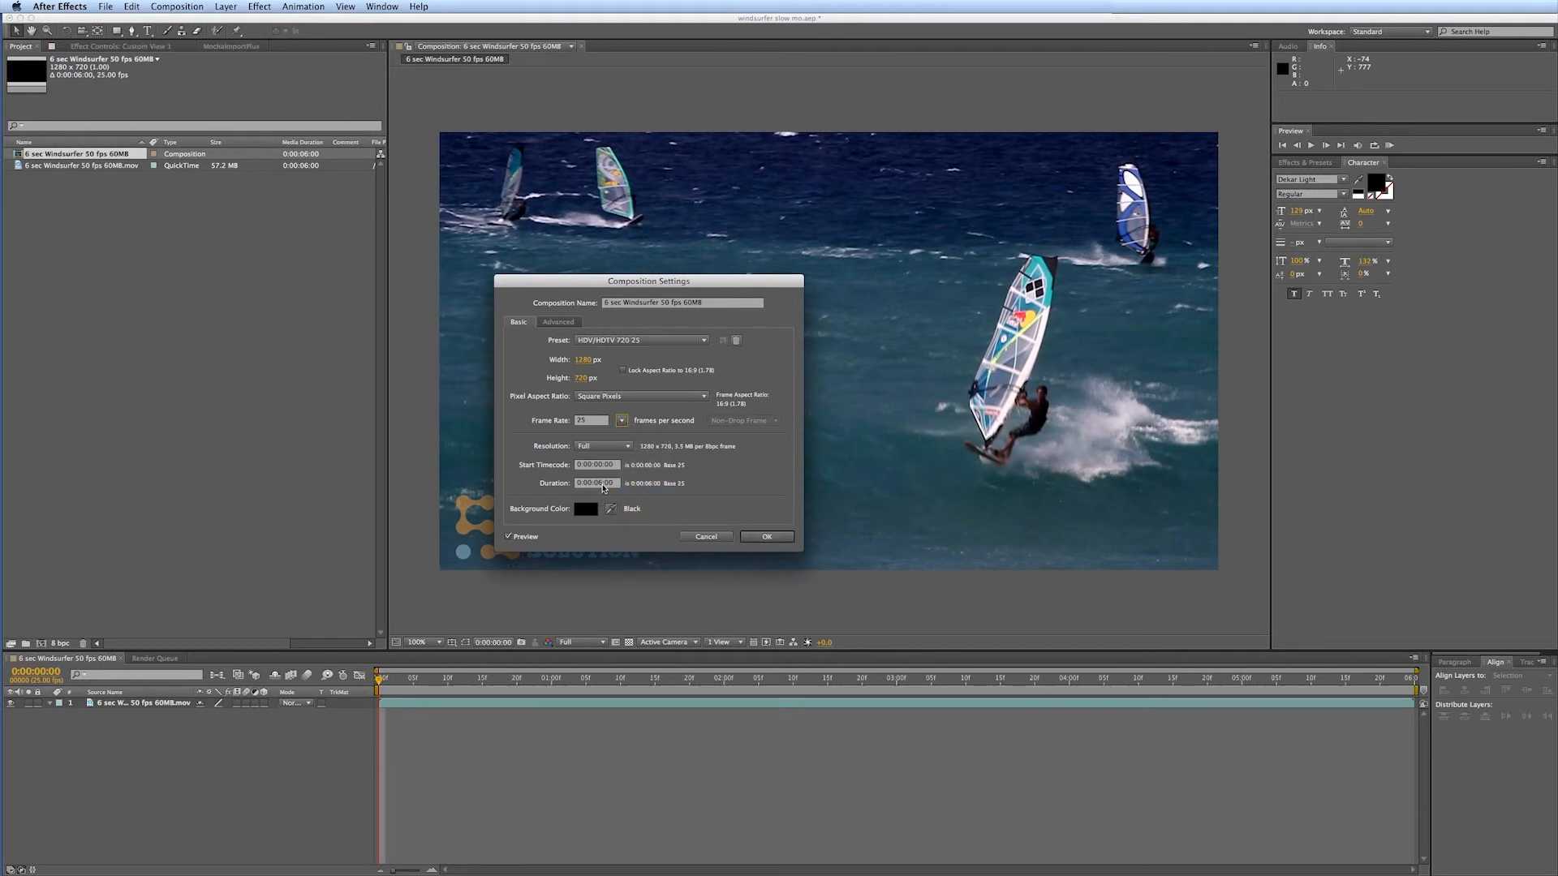
drag(602, 487, 595, 487)
text(1)
click(763, 537)
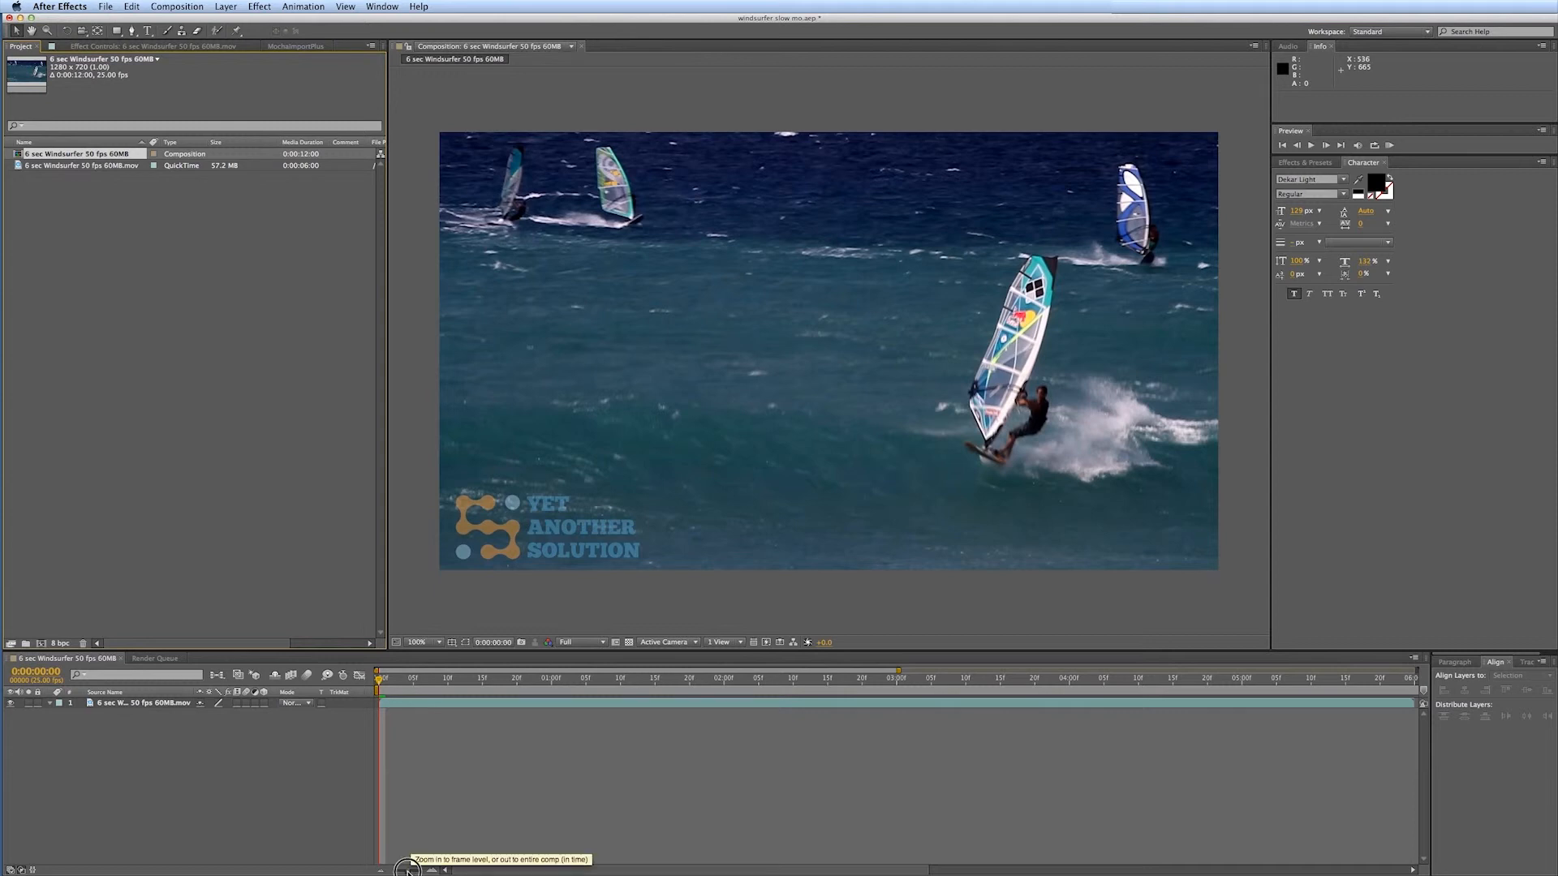
Time-stretch the 6 sec Windsurfer 50 fps 60MB.mov layer by a factor of 200, holding its layer in-point in place.
drag(412, 872, 349, 868)
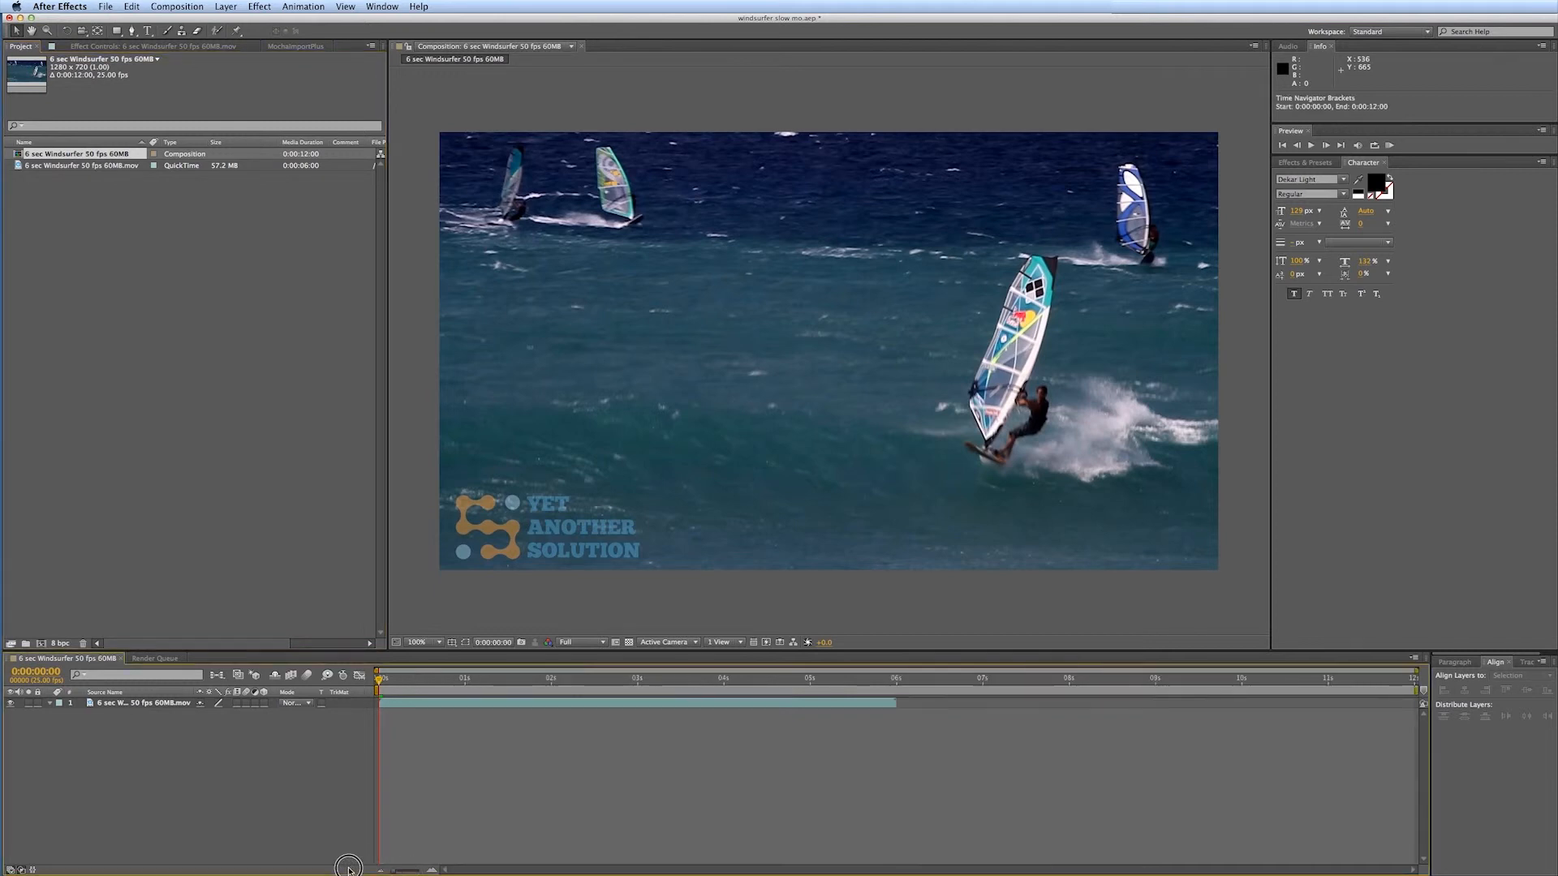
right_click(623, 707)
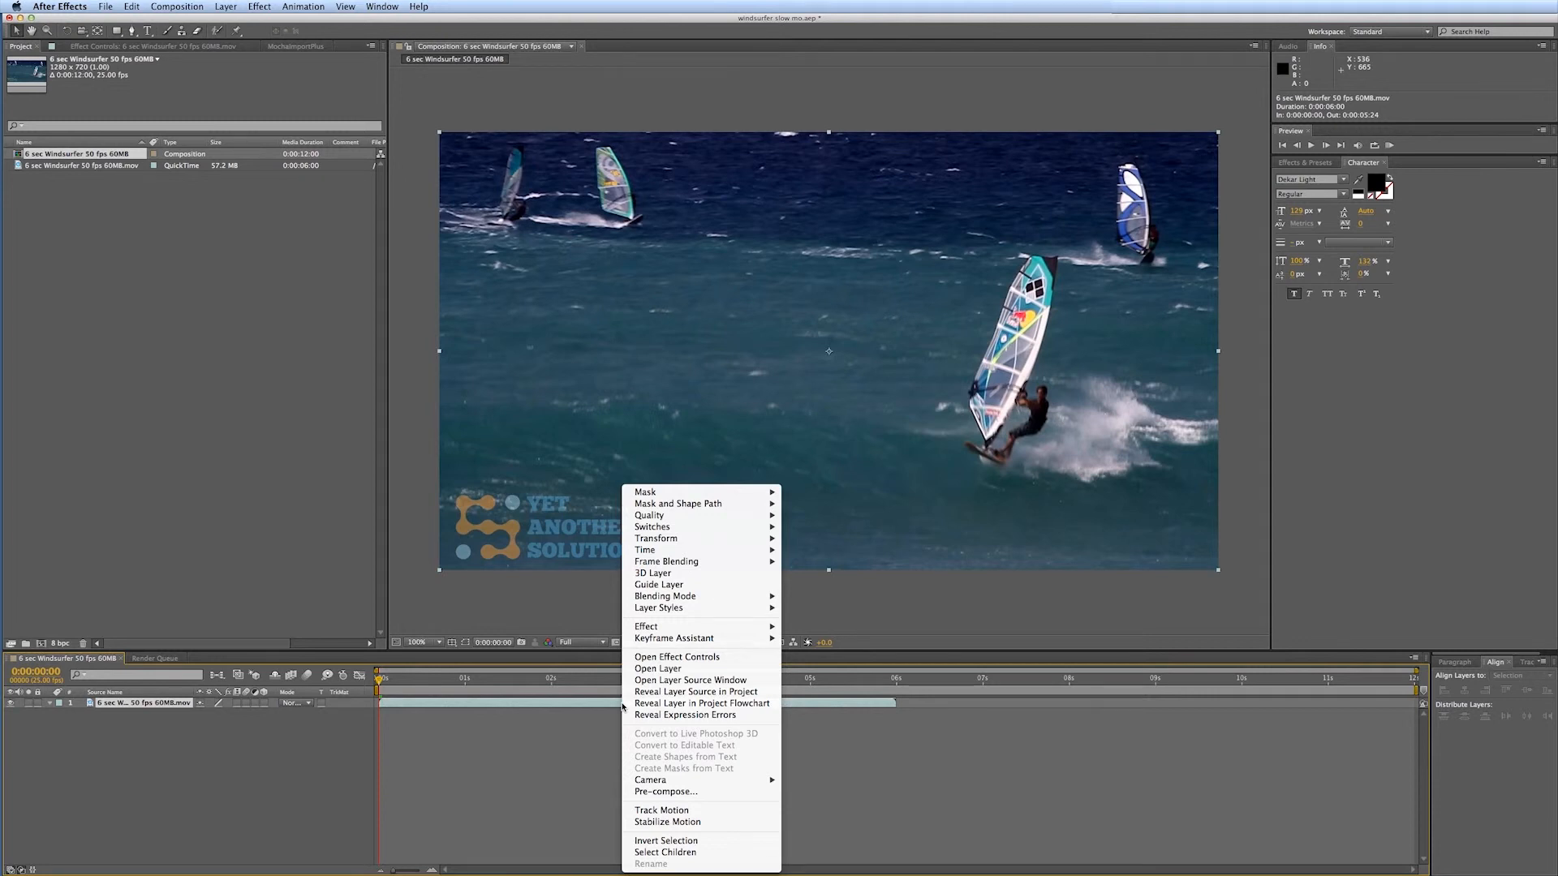
mouse_move(710, 554)
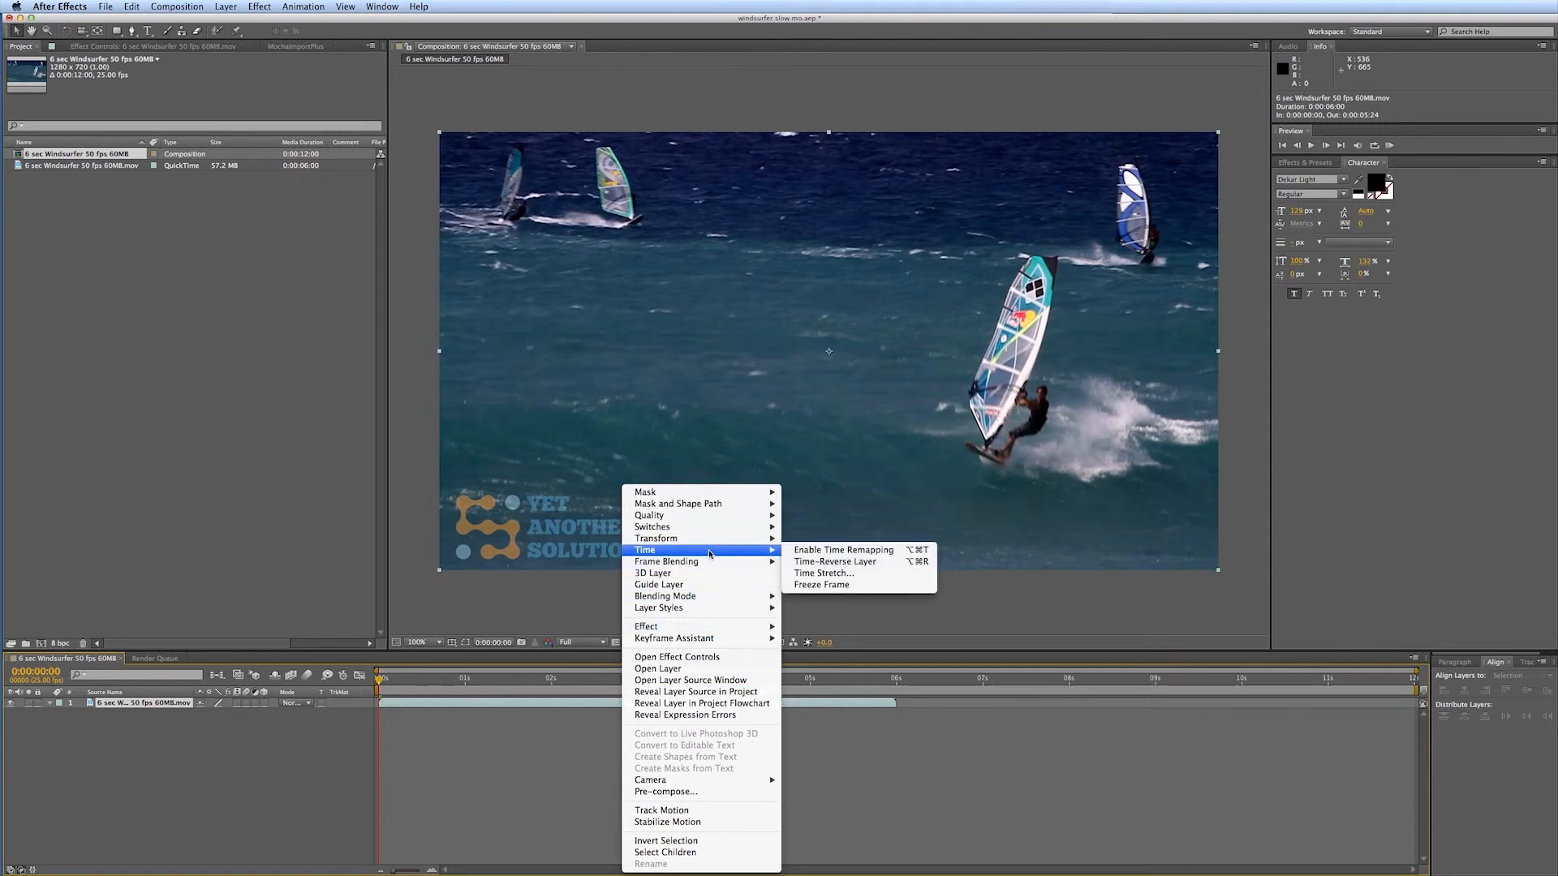
click(824, 573)
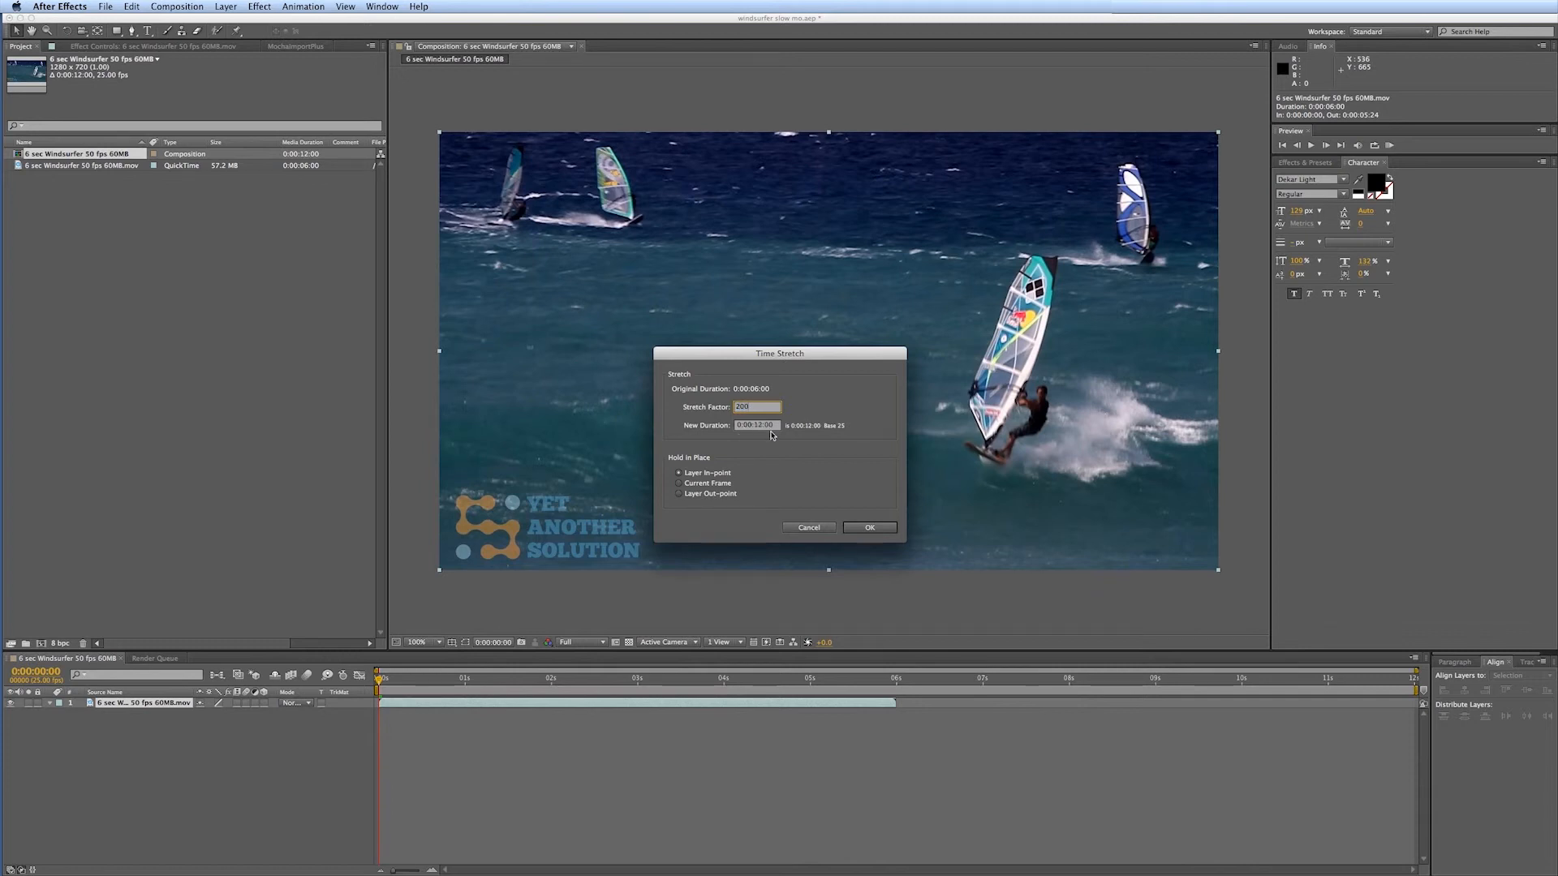
click(888, 531)
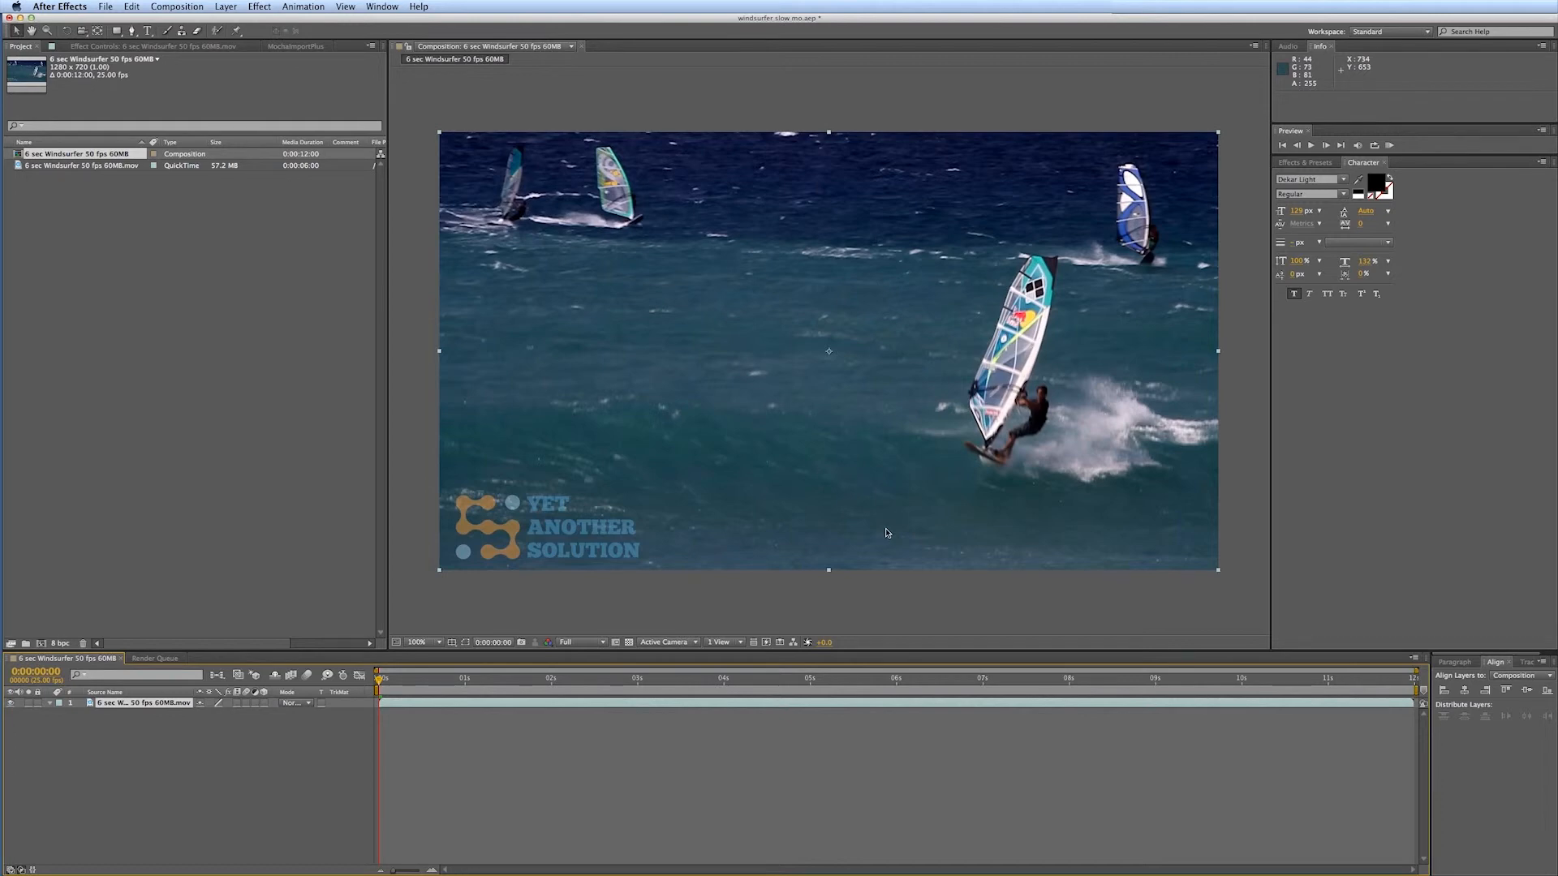
Play a RAM preview of the stretched windsurfer composition, stop it and hide After Effects.
key(KP_0)
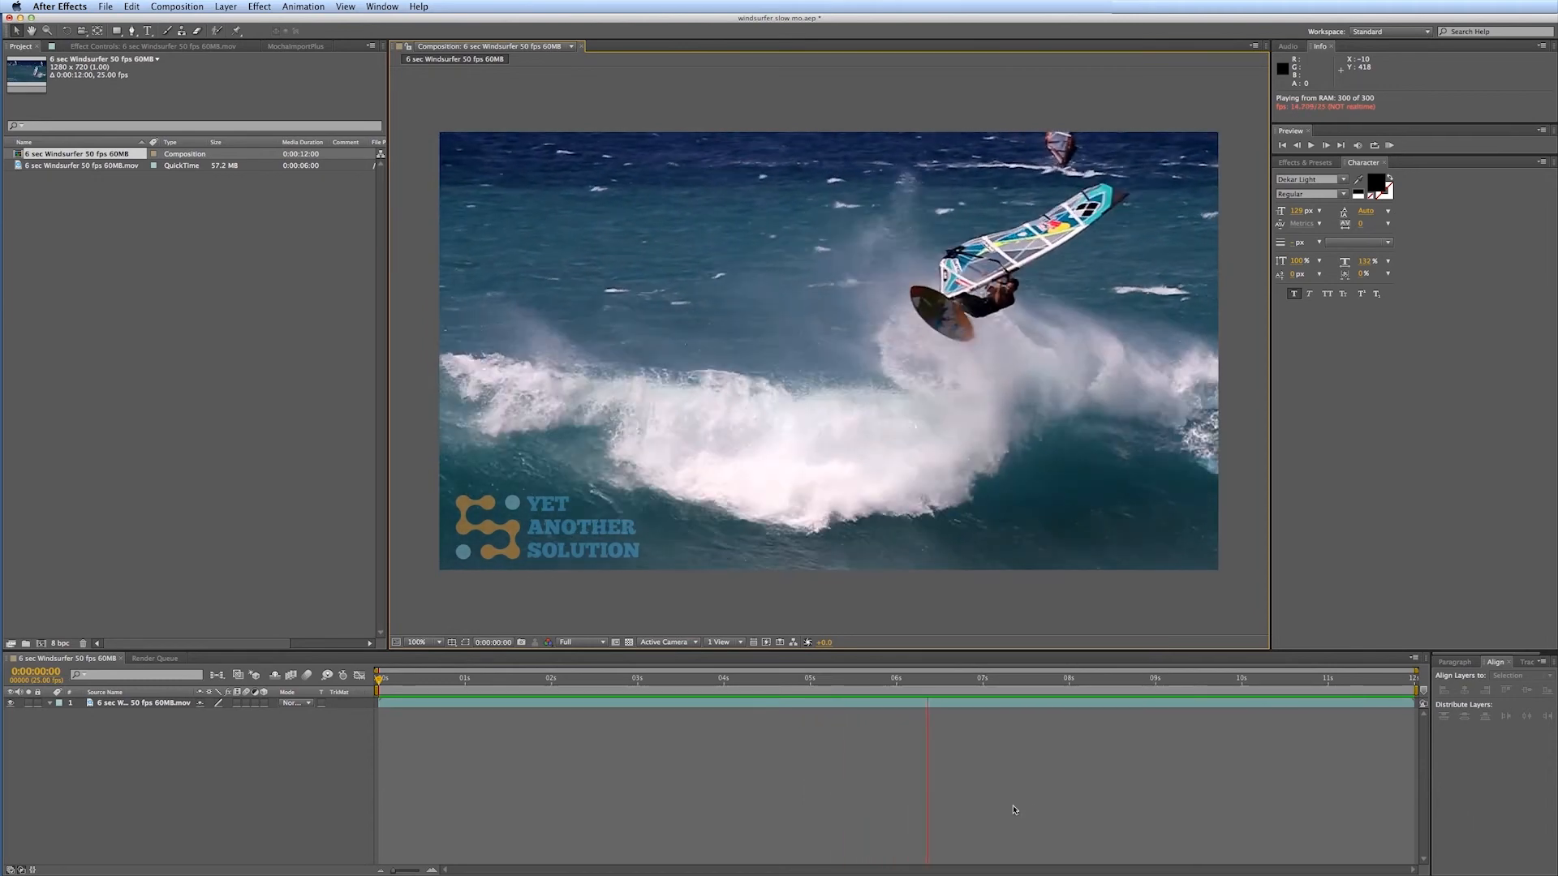
key(space)
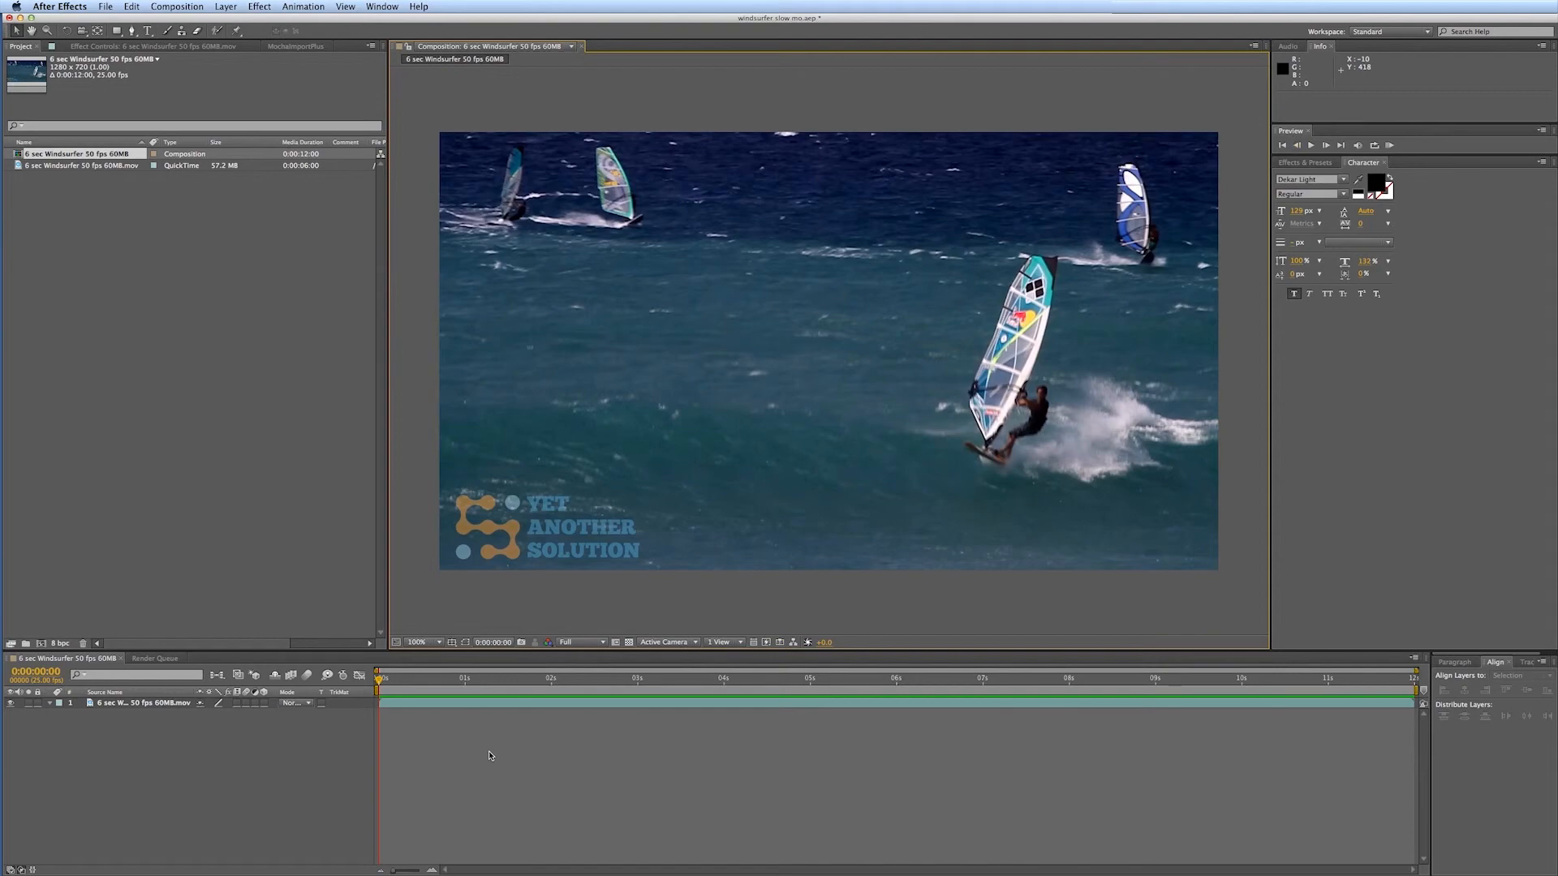
key(super+h)
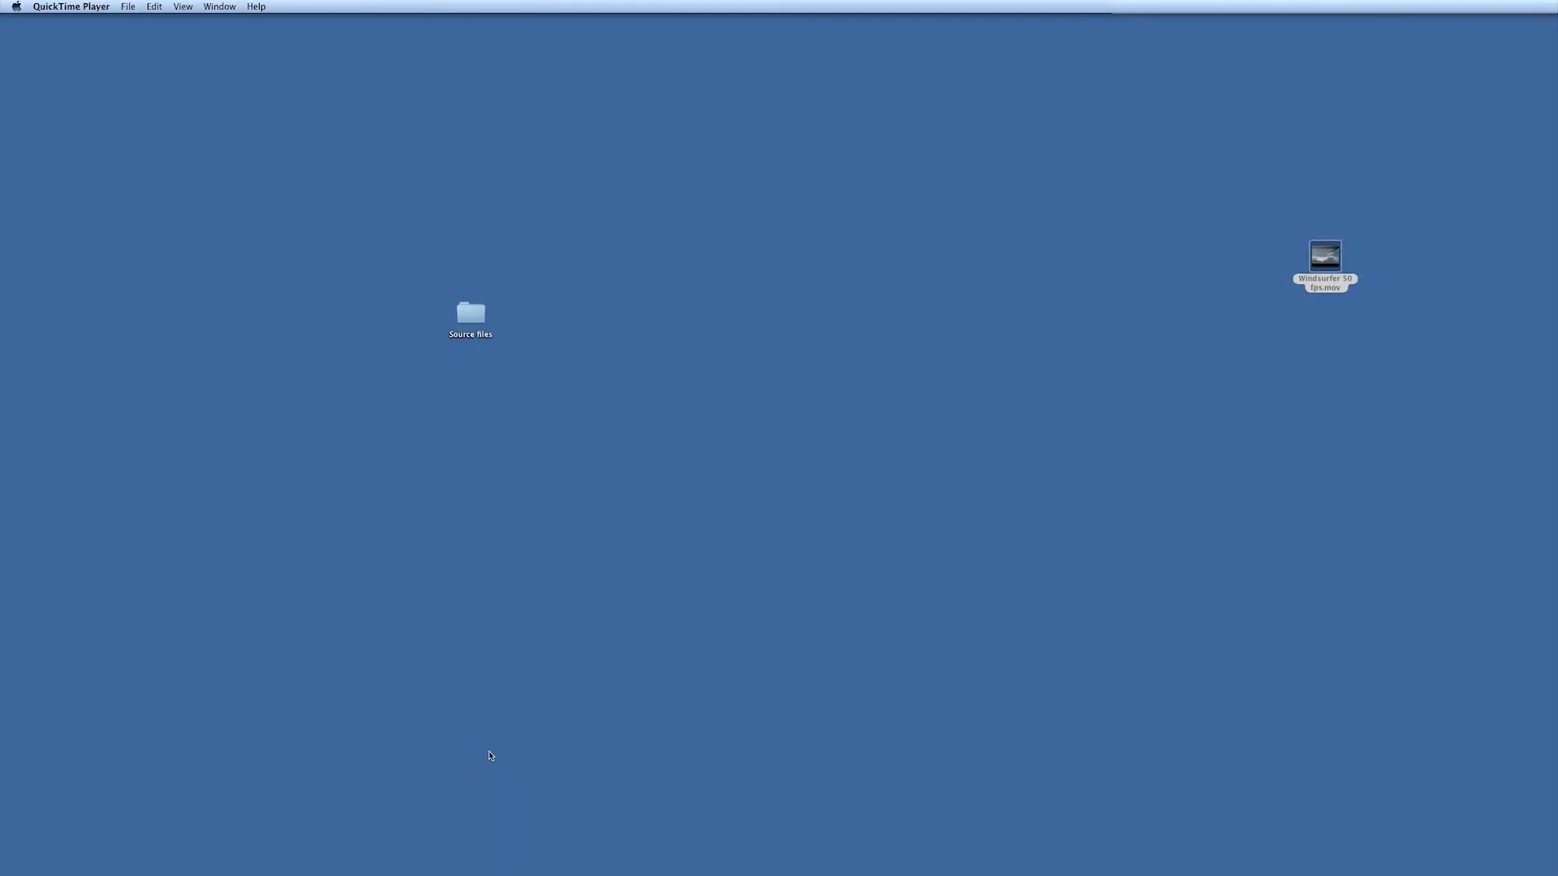
Switch to PowerPoint, advance to the Adobe Premiere Pro half-speed slide to read it, and hide the presentation.
key(super+Tab)
key(super+Tab)
key(super+Tab)
key(super+Tab)
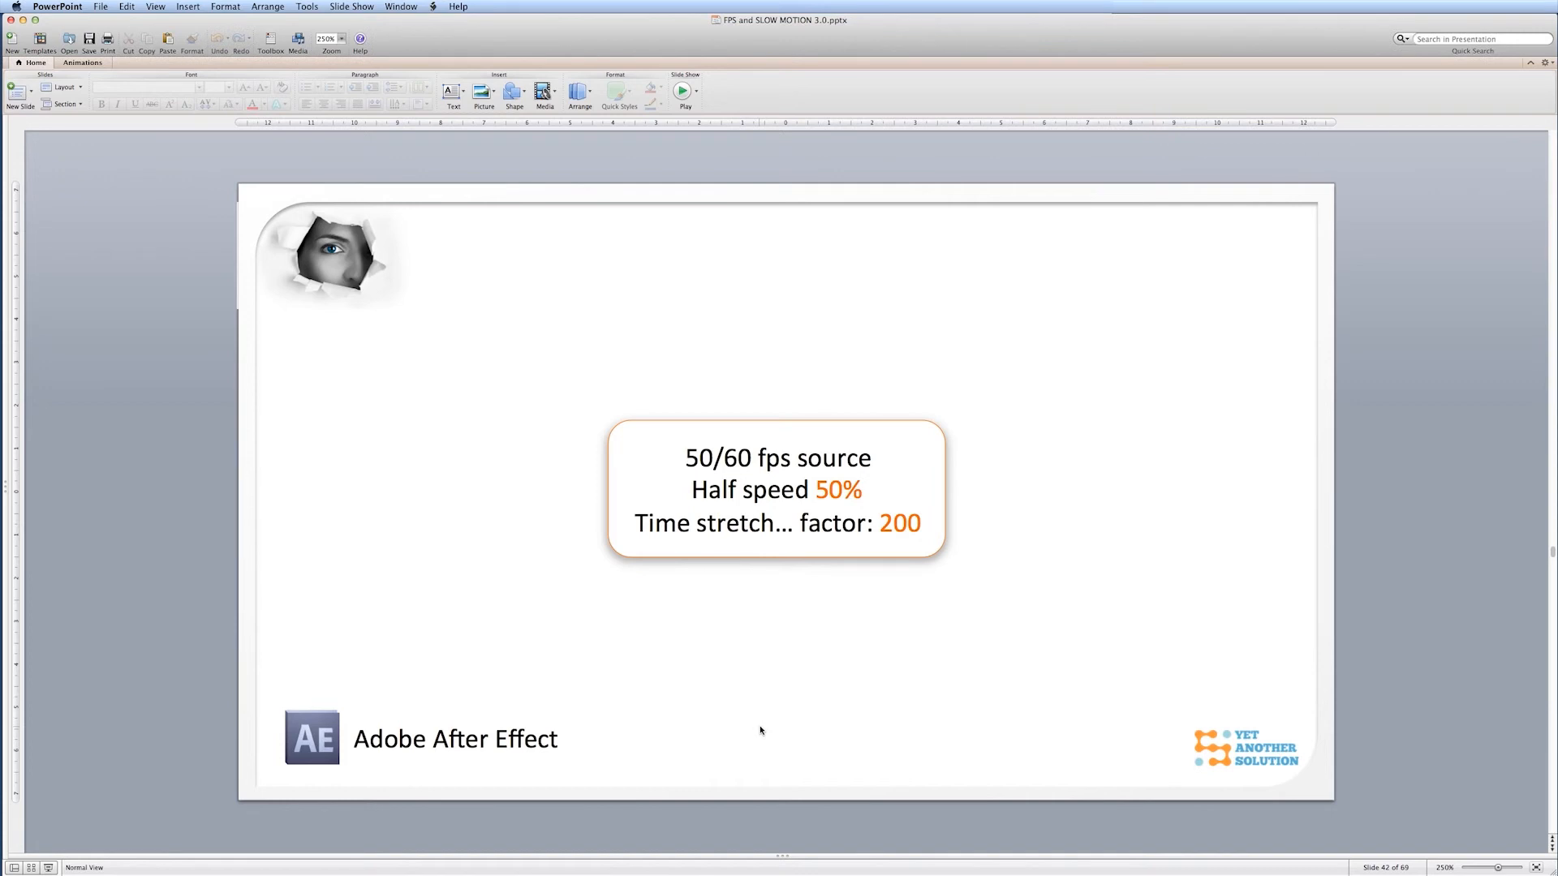
key(Down)
key(Up)
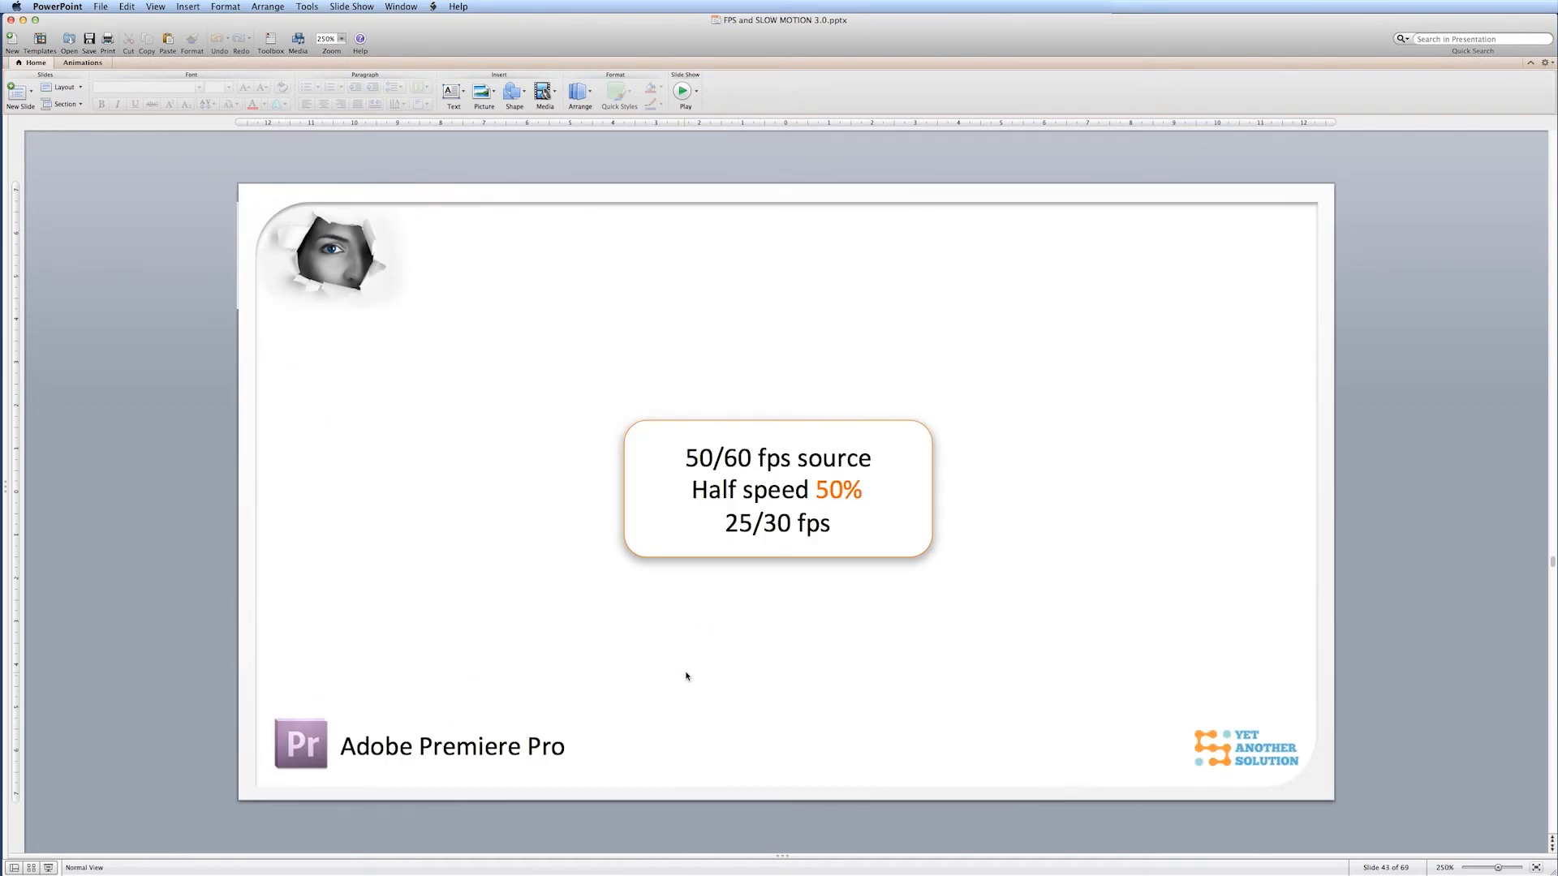
key(super+h)
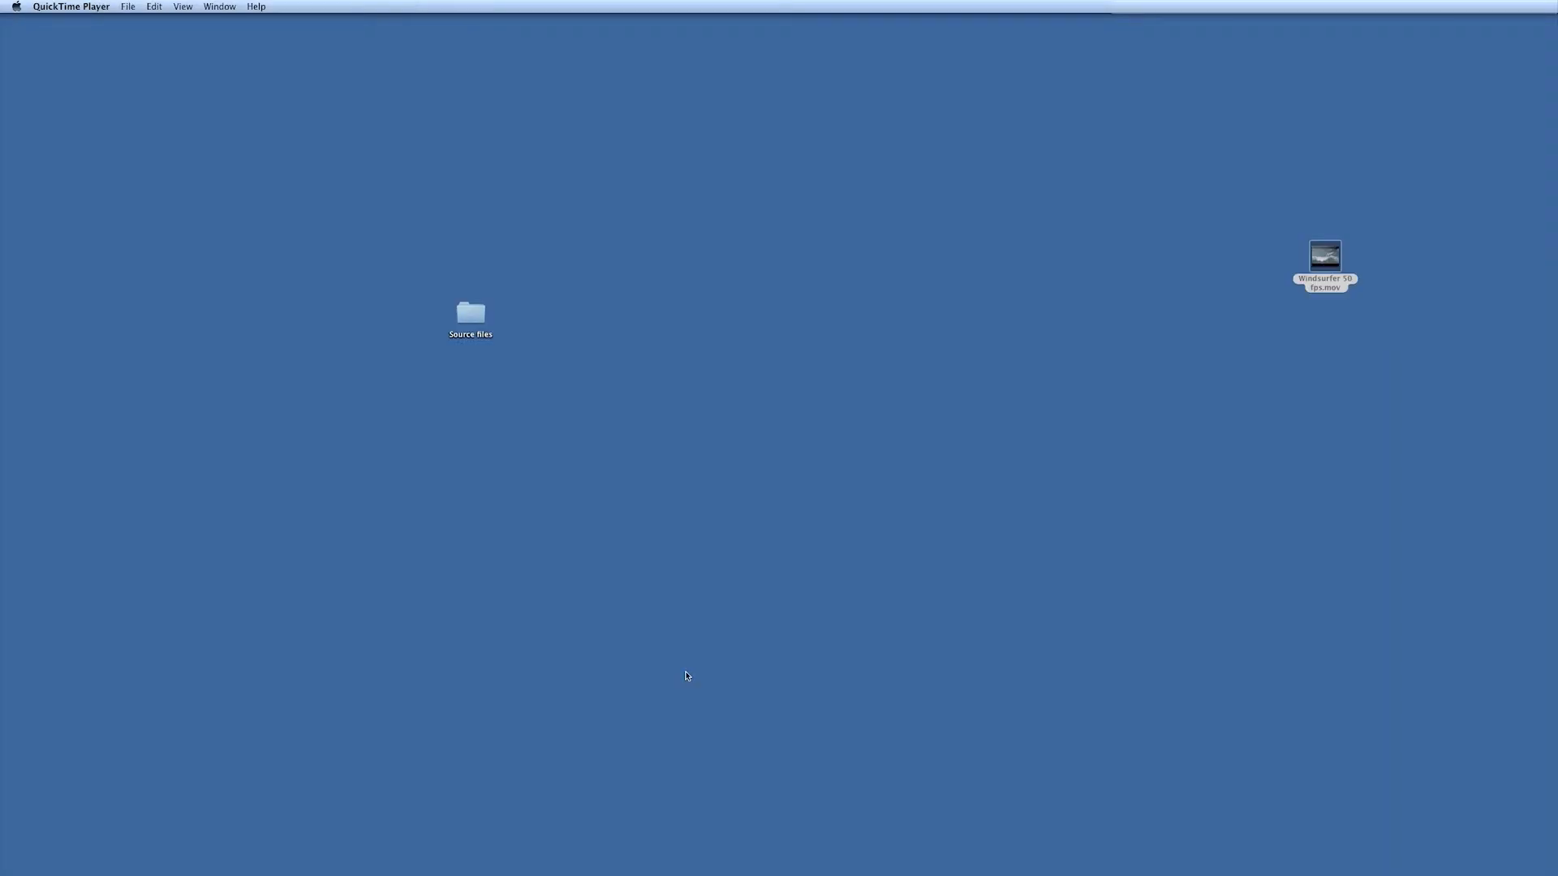
Switch to Premiere Pro and scrub the Sequence 01 playhead back to 00:00:01:10.
key(super+Tab)
key(super+Tab)
key(super+Tab)
key(super+Tab)
key(super+Tab)
key(super+Tab)
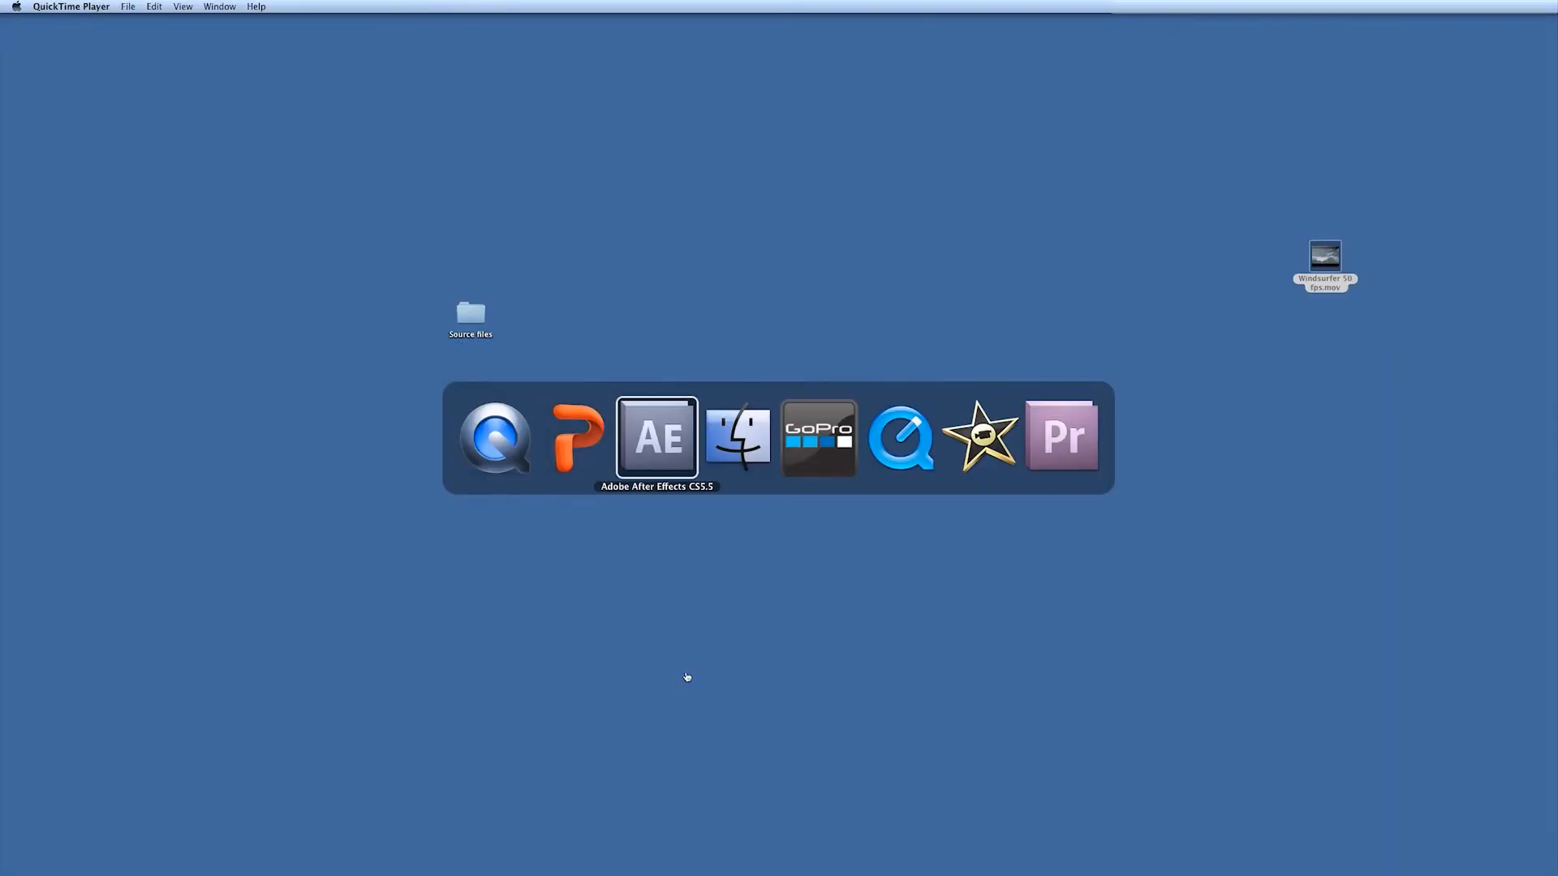
key(super+Tab)
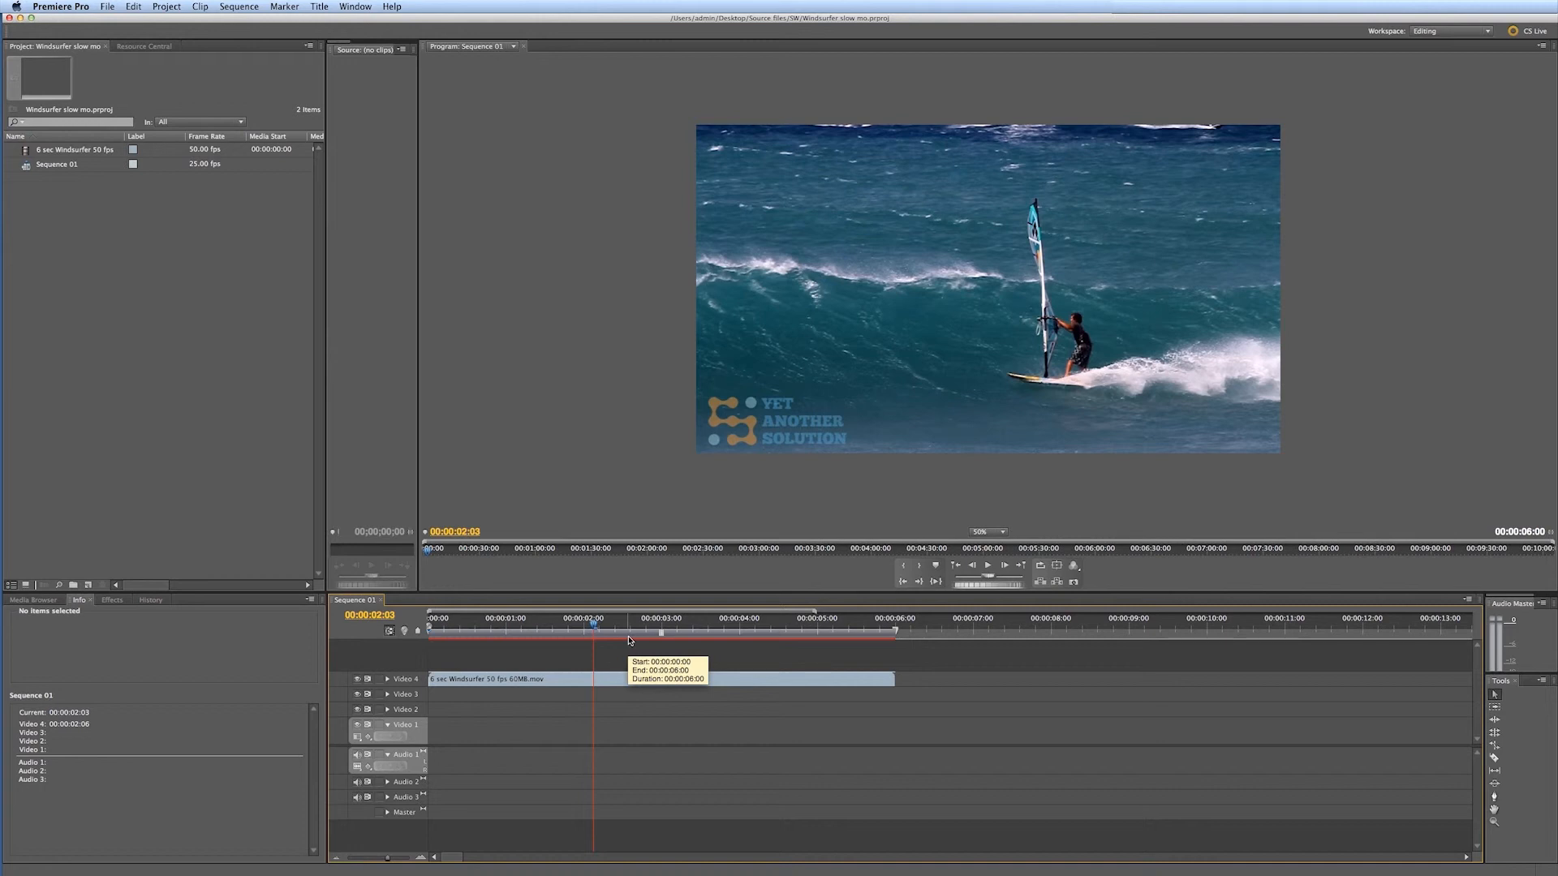
click(589, 625)
drag(589, 625, 536, 629)
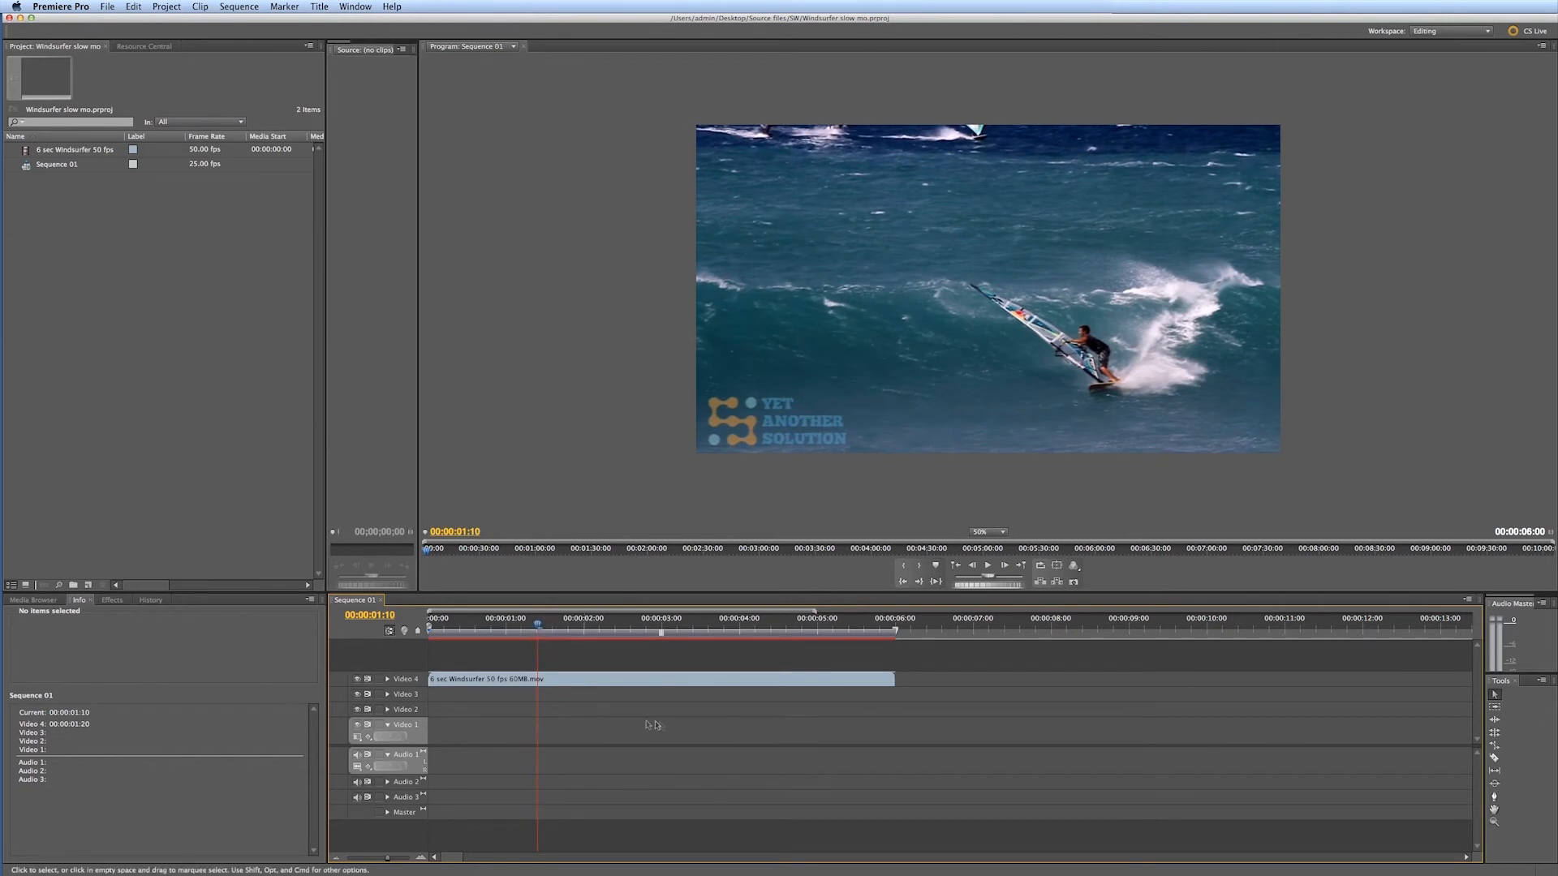
Set the speed of the 6 sec Windsurfer 50 fps 60MB.mov clip on Video 4 to 50%.
right_click(628, 682)
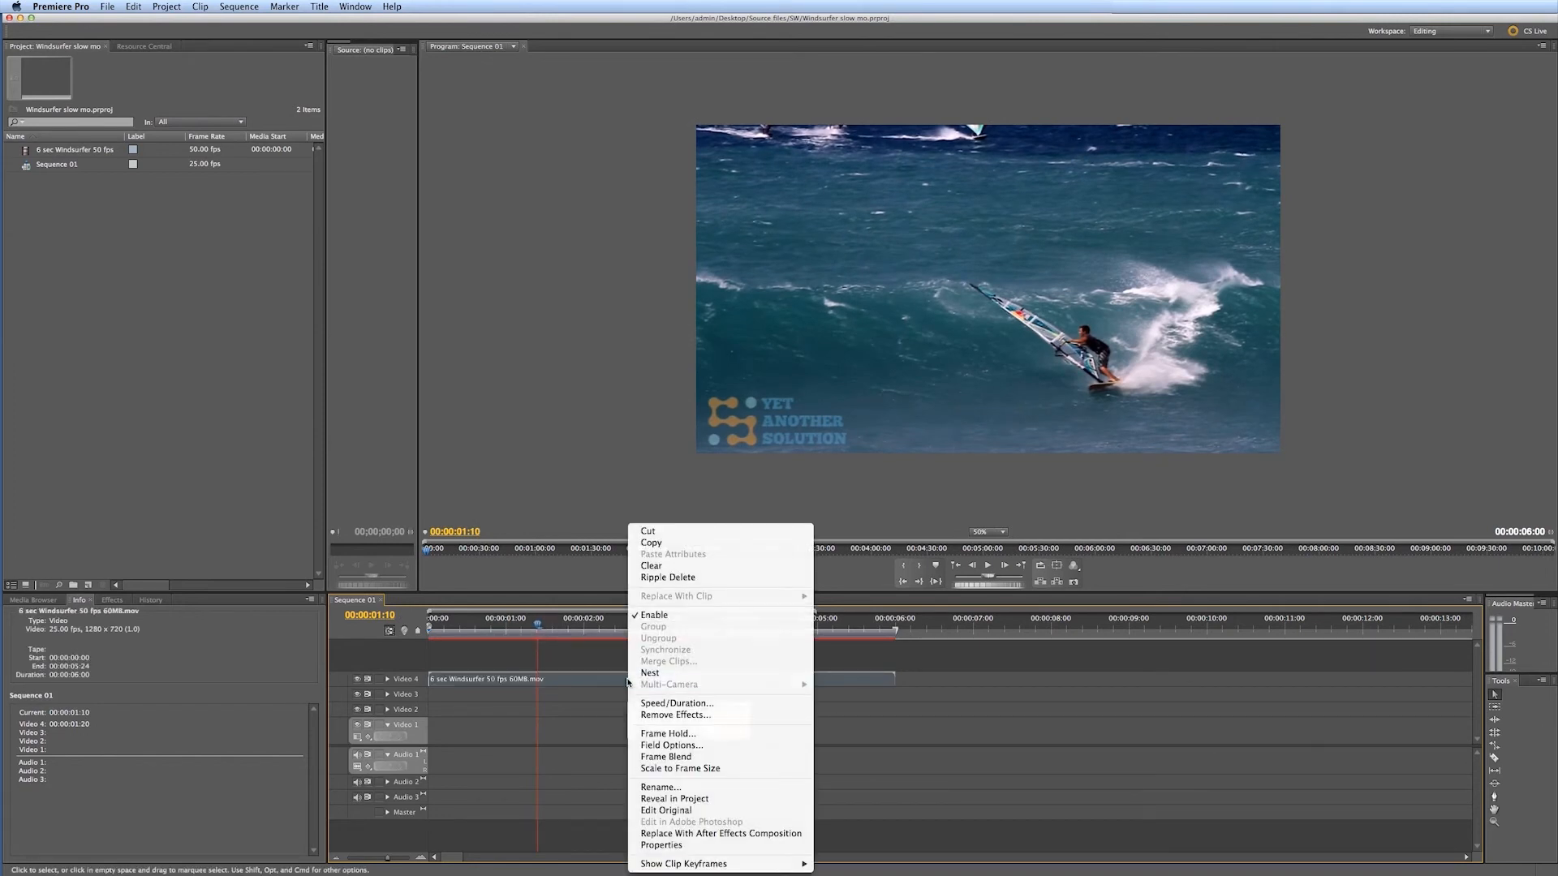
click(671, 704)
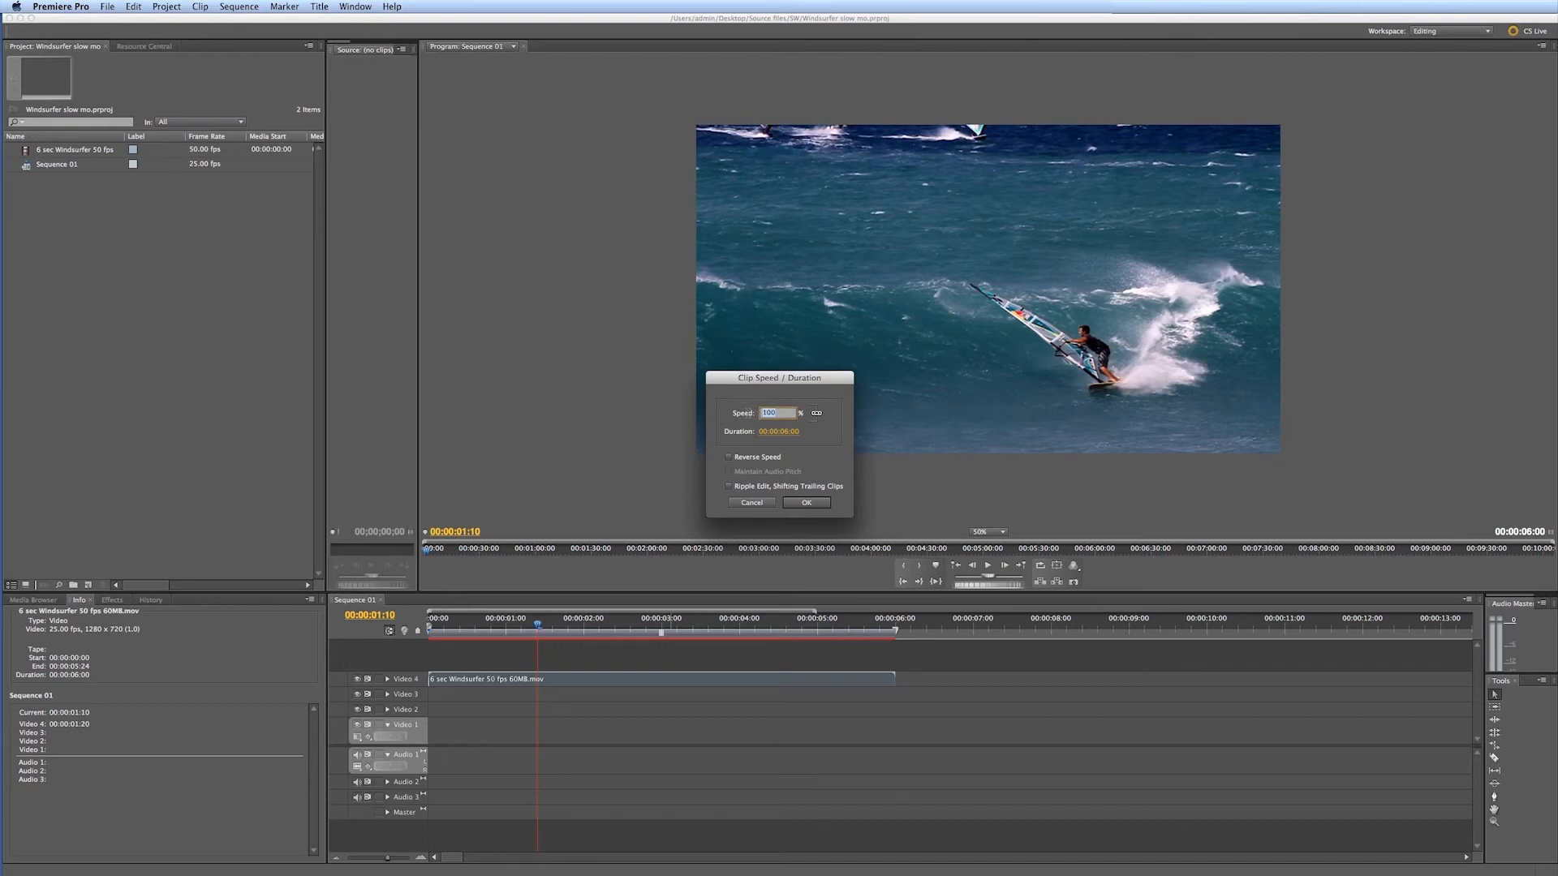
text(50)
click(808, 503)
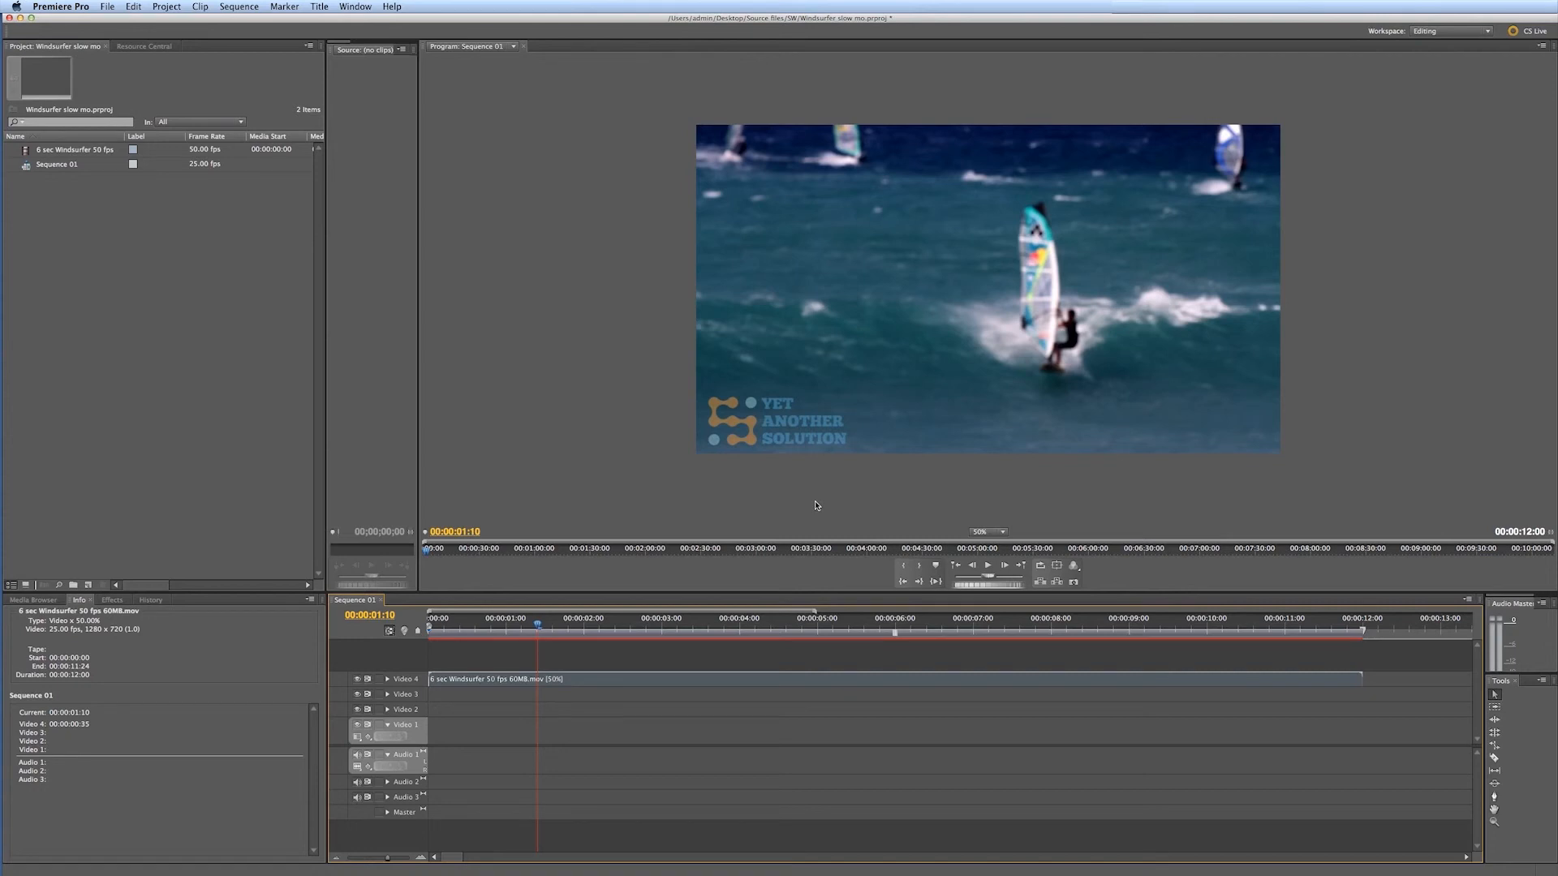
Play the slowed sequence through to its end and check the clip's speed and duration details.
key(space)
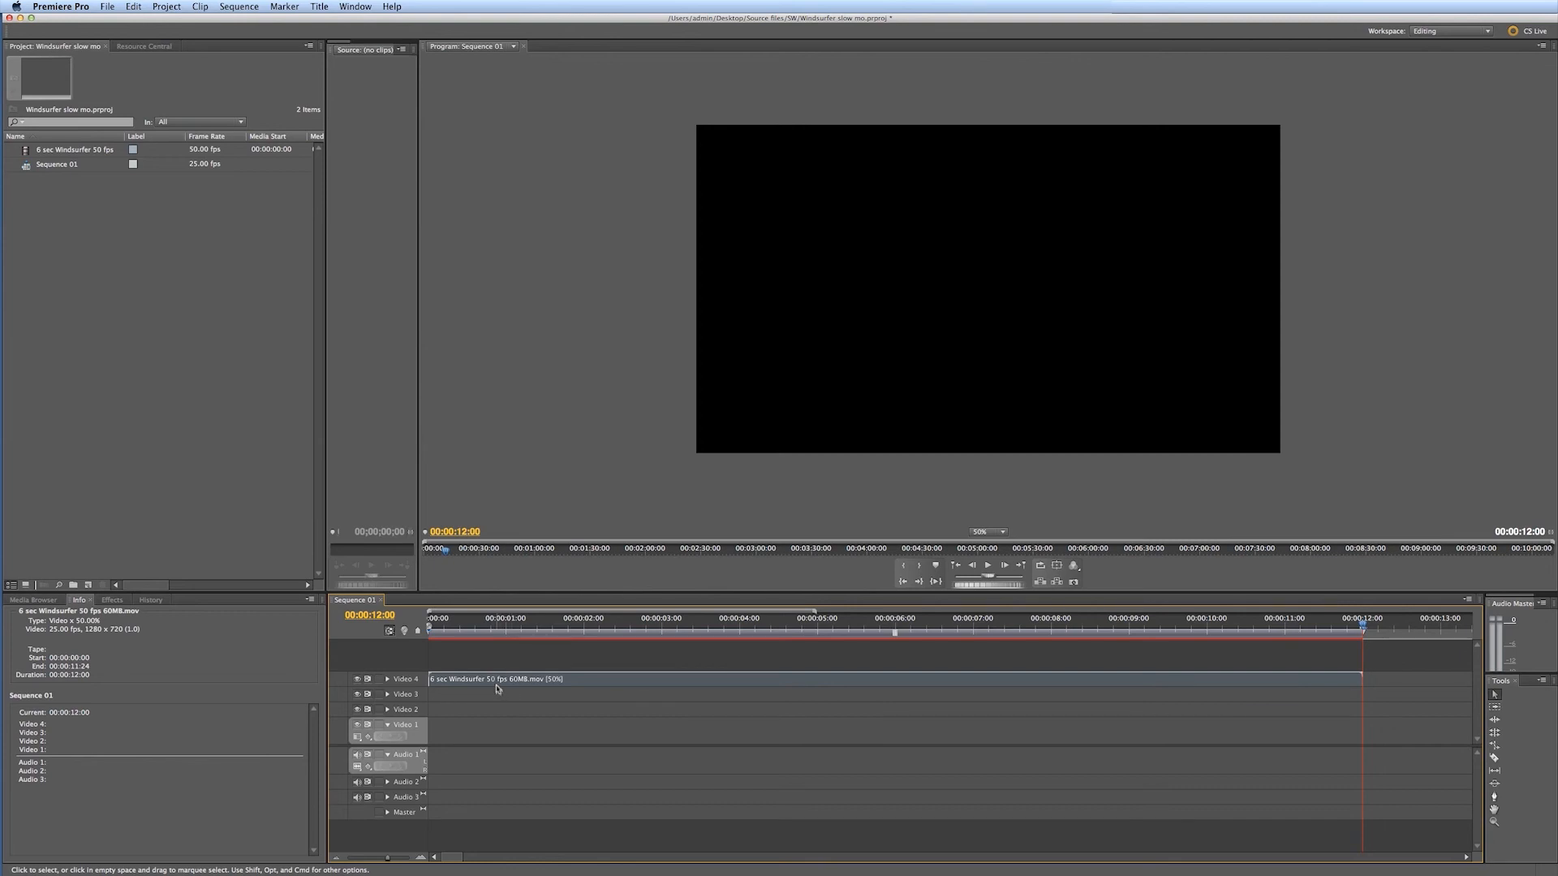
mouse_move(496, 684)
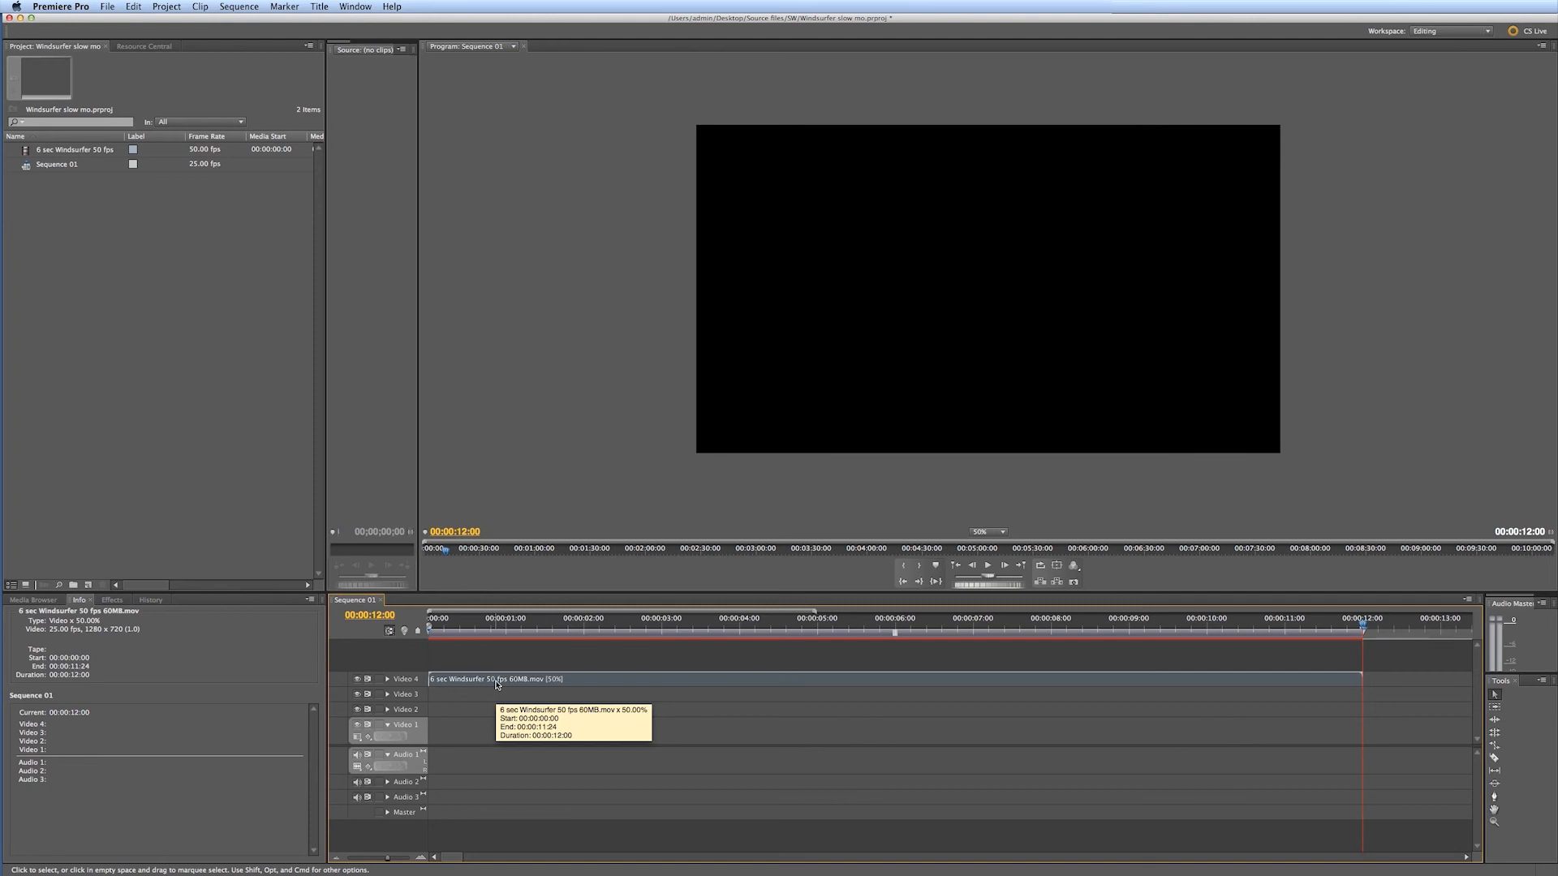
Switch to PowerPoint and advance to the tutorial overview slide highlighting the GoPro Hero 3 slow motion chapter.
key(super+Tab)
key(super+Tab)
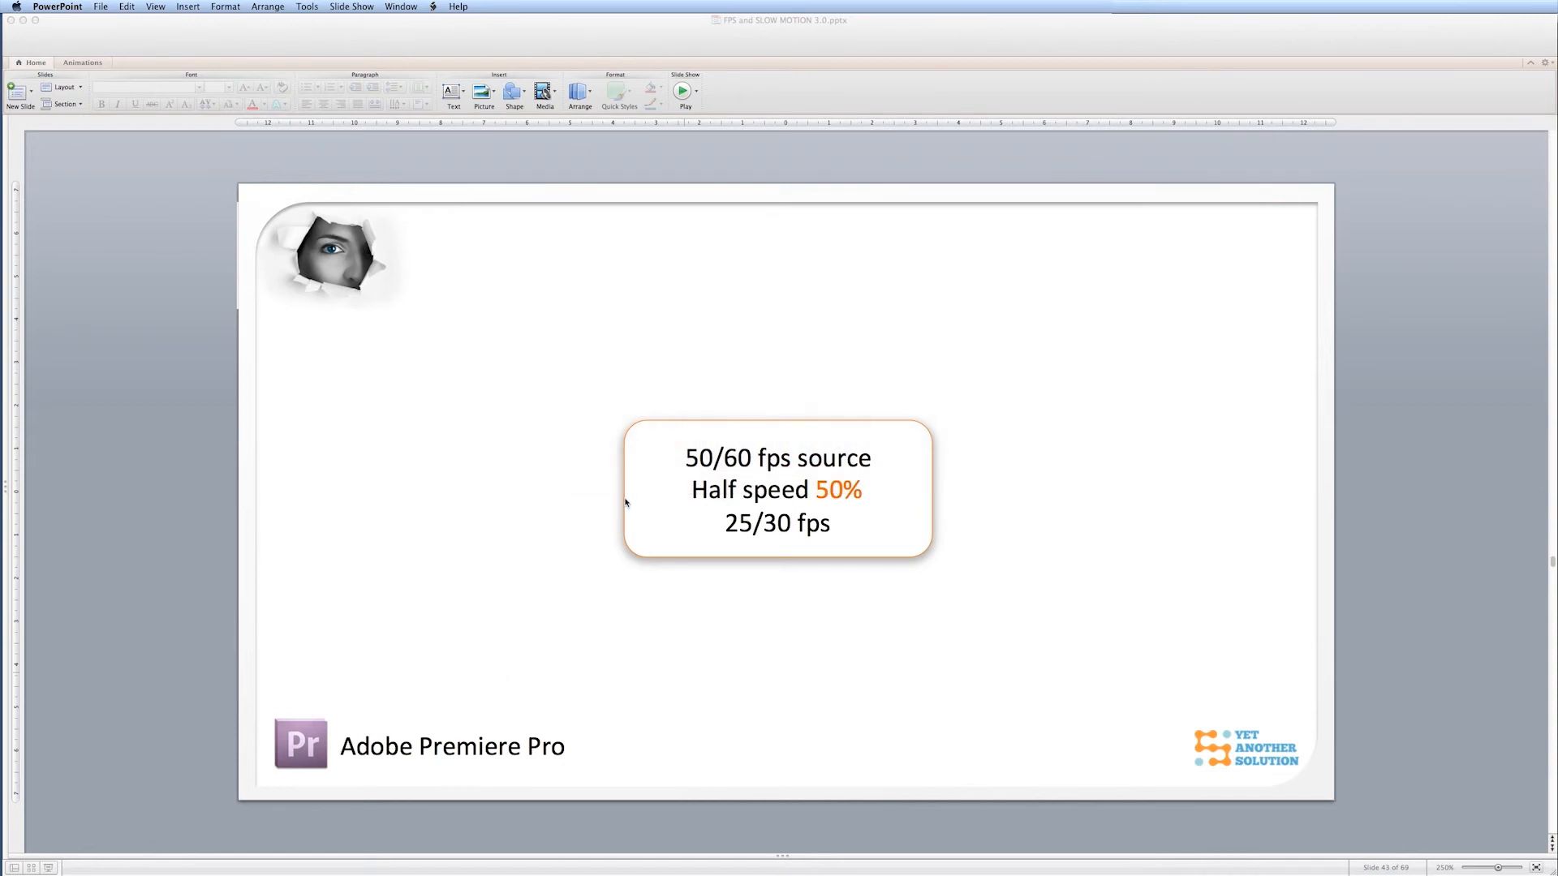
key(Down)
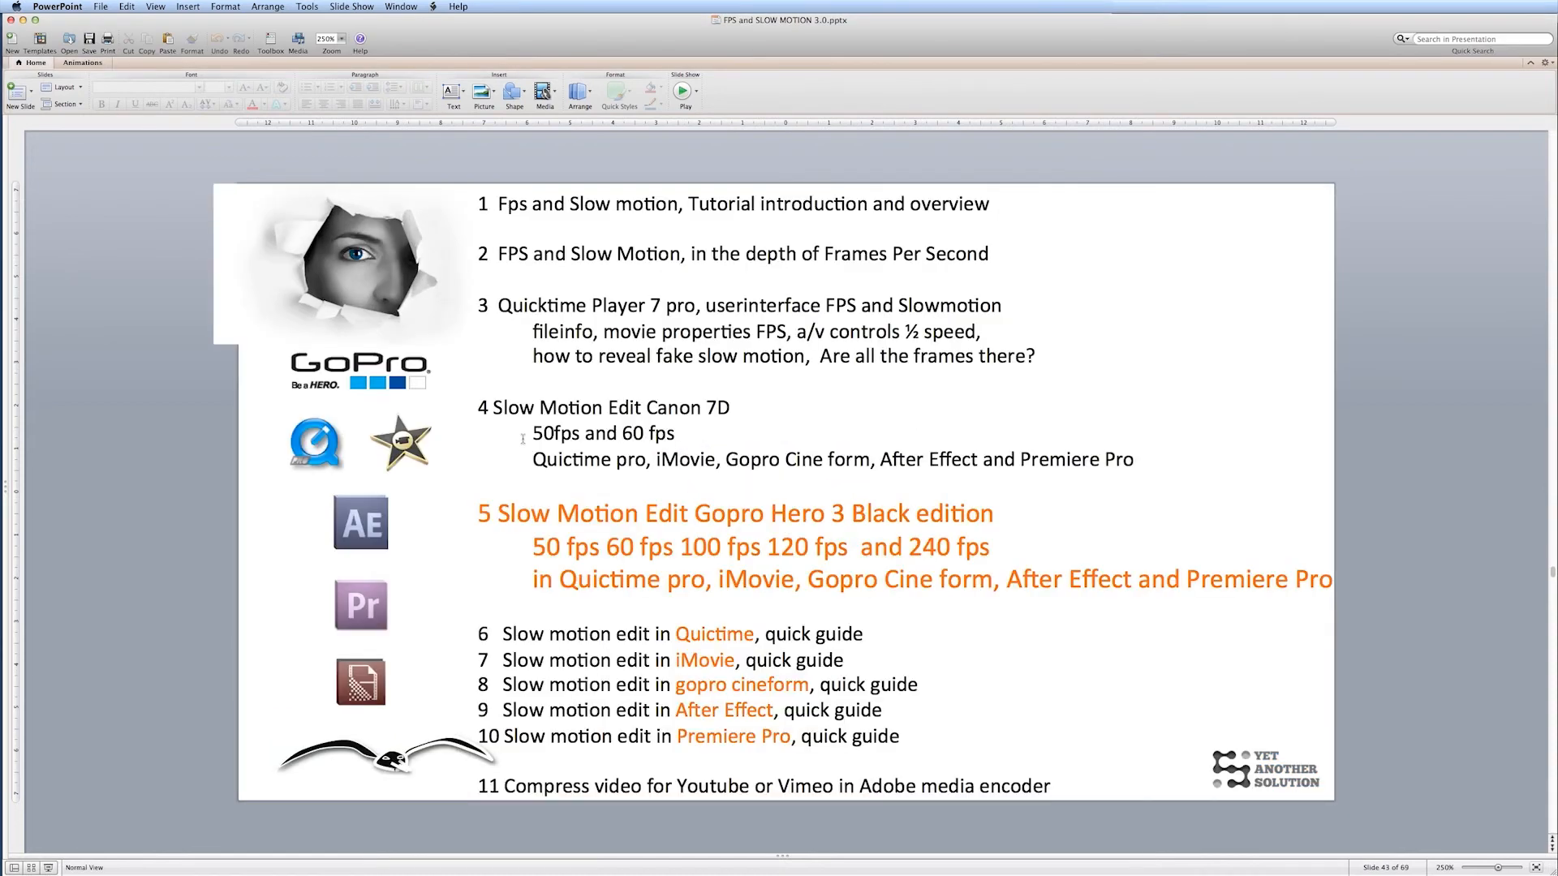